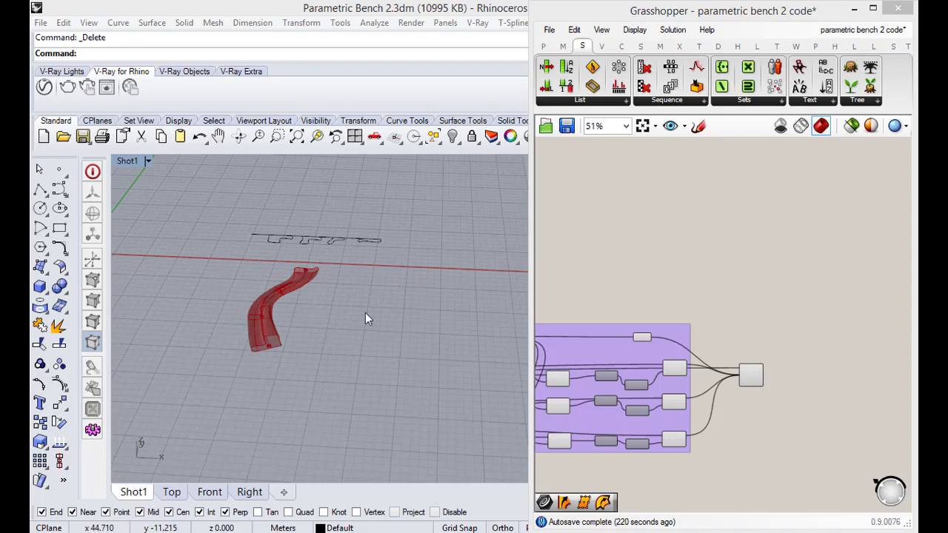
Examine the swept bench form and its profile curves from several angles.
scroll(364, 314, "down", 4)
scroll(297, 311, "up", 5)
right_click_drag(191, 344, 360, 334)
scroll(359, 334, "up", 7)
right_click_drag(405, 420, 519, 355)
scroll(802, 395, "up", 3)
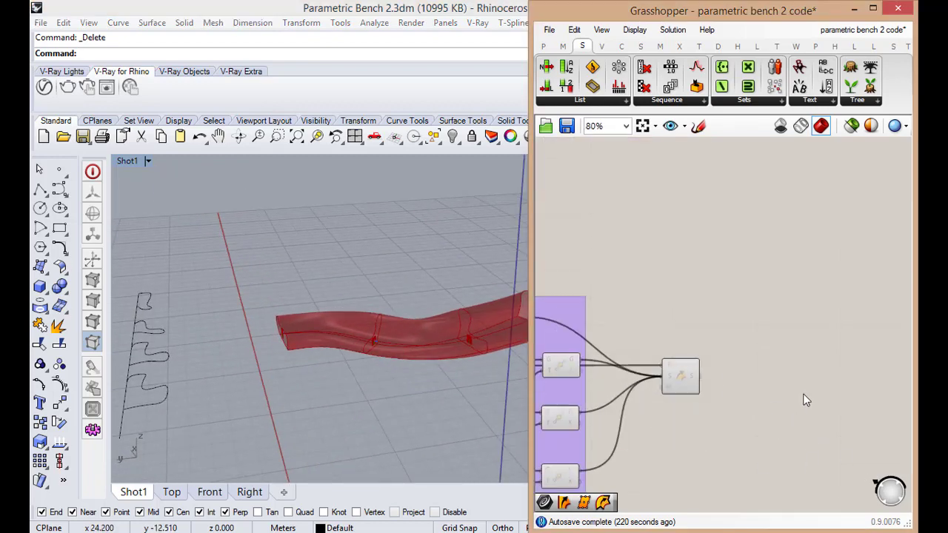
scroll(364, 354, "down", 5)
right_click_drag(387, 351, 337, 365)
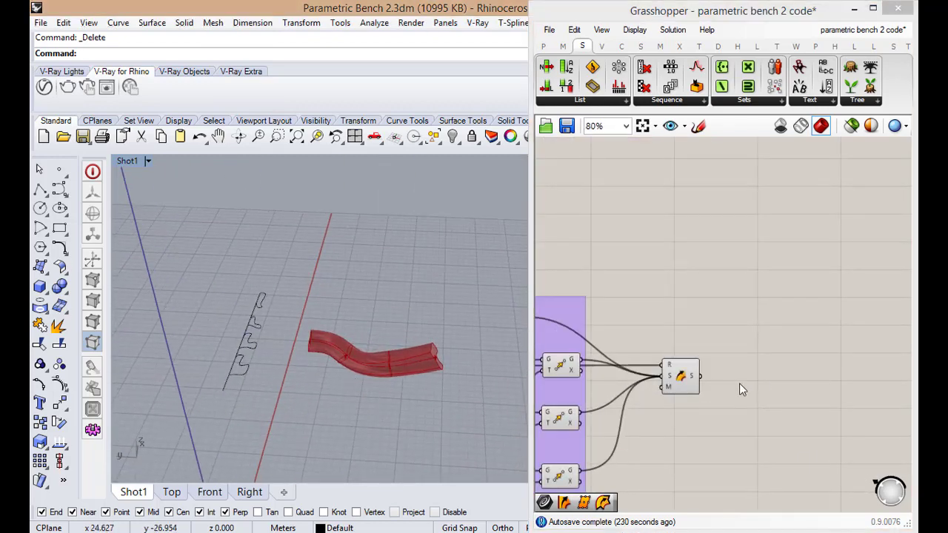
Add a Perp Frames component to the canvas beside the sweep component.
double_click(799, 371)
scroll(772, 387, "up", 2)
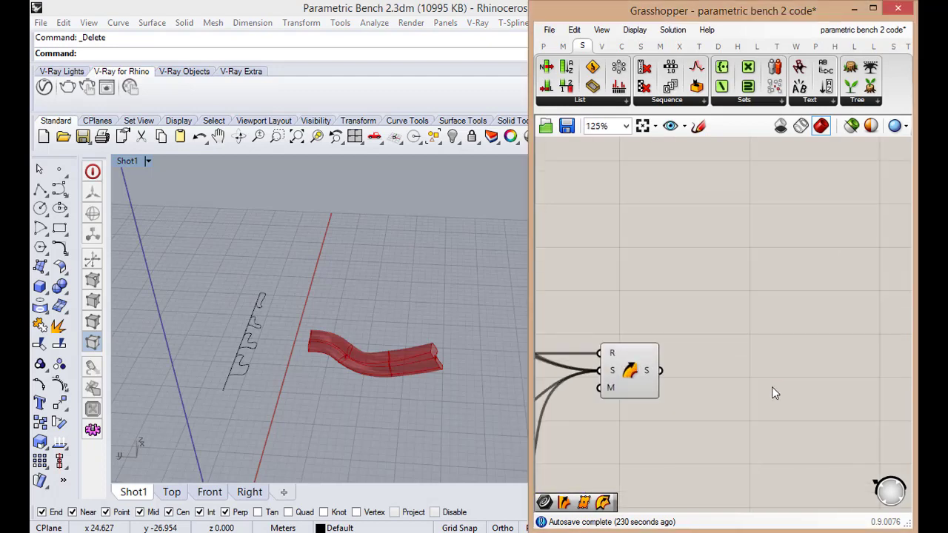
double_click(815, 370)
type("perp")
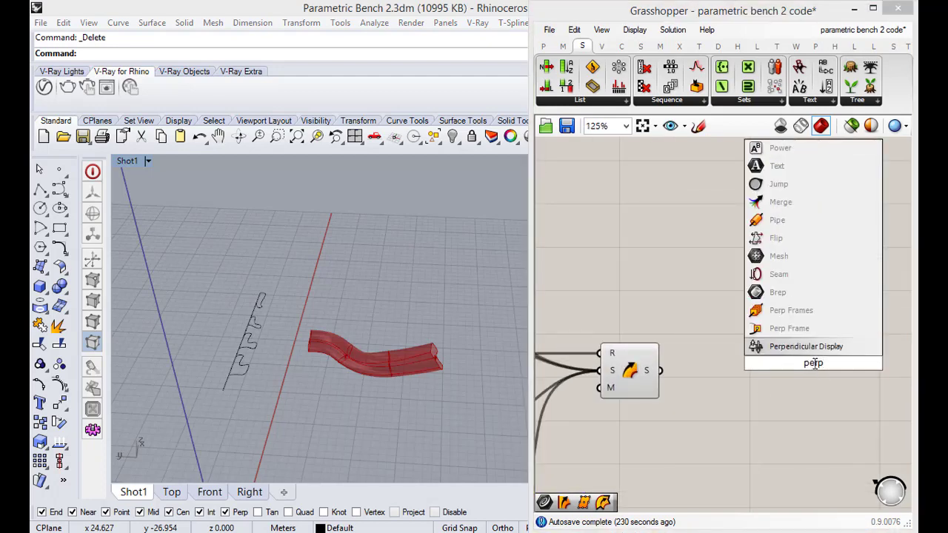
left_click(791, 310)
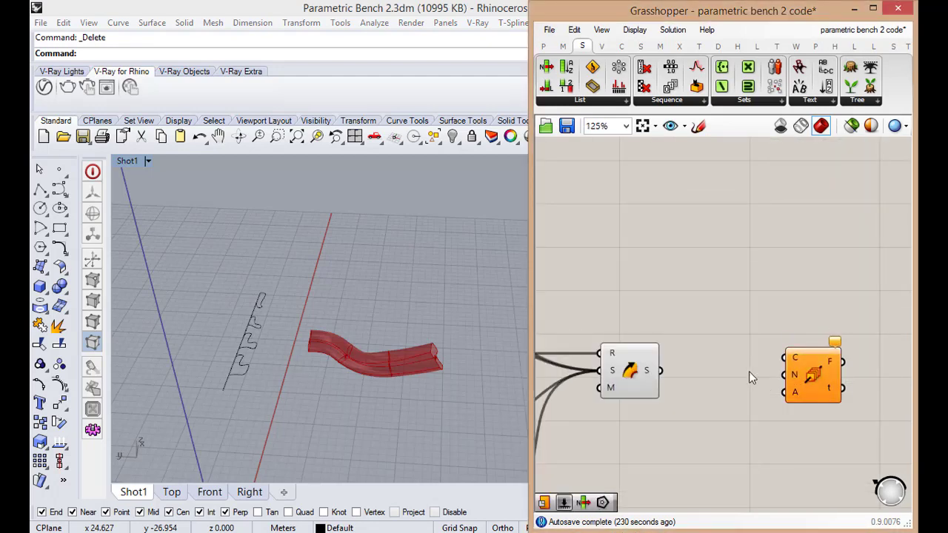
Review the whole definition and check which curve feeds the existing frames component at its start.
scroll(749, 371, "down", 3)
scroll(749, 371, "down", 5)
scroll(749, 371, "up", 2)
scroll(749, 372, "down", 2)
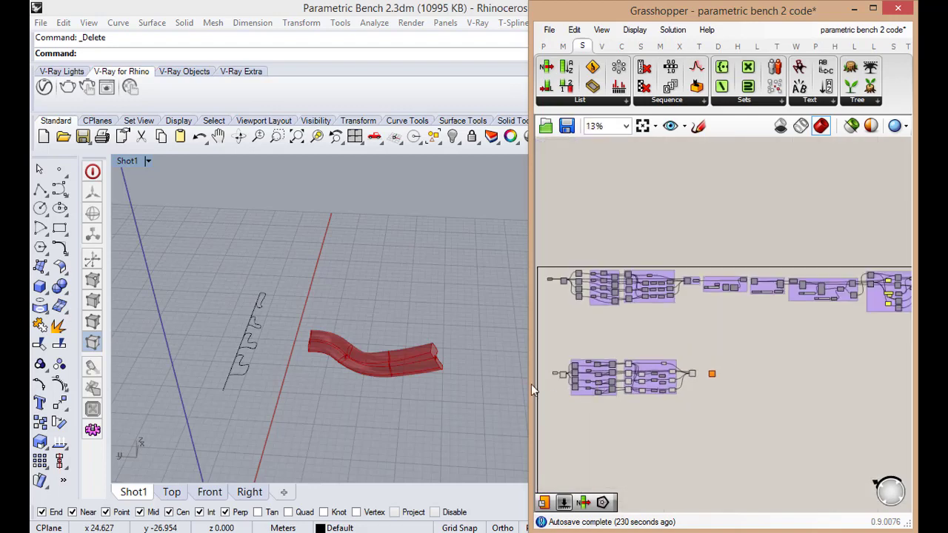
scroll(557, 375, "up", 2)
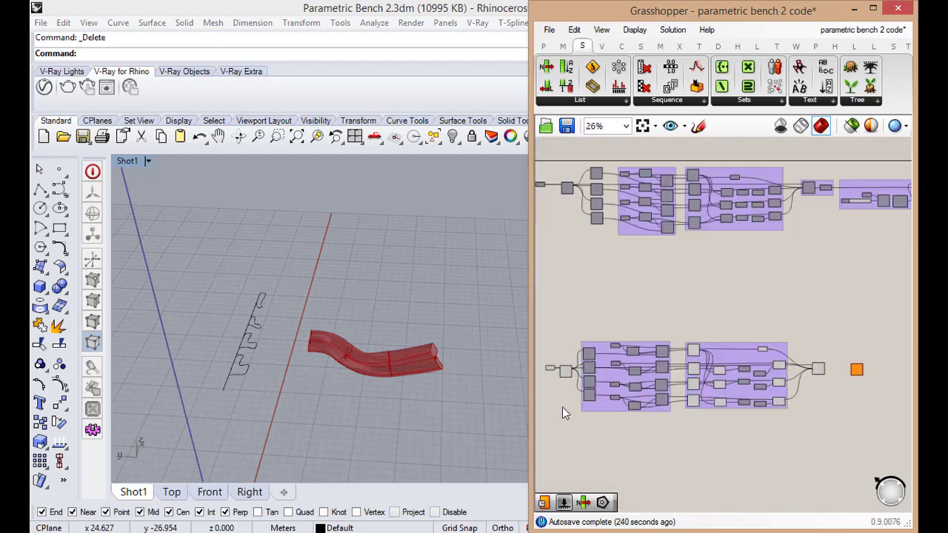
scroll(377, 400, "up", 4)
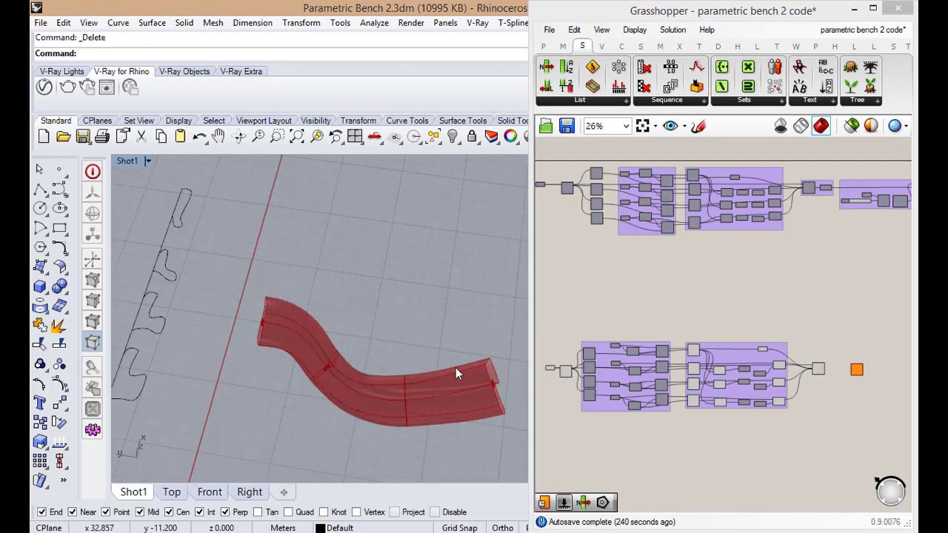
scroll(560, 371, "up", 3)
scroll(554, 365, "down", 2)
scroll(548, 364, "up", 6)
left_click(548, 363)
scroll(548, 368, "down", 3)
scroll(565, 374, "up", 3)
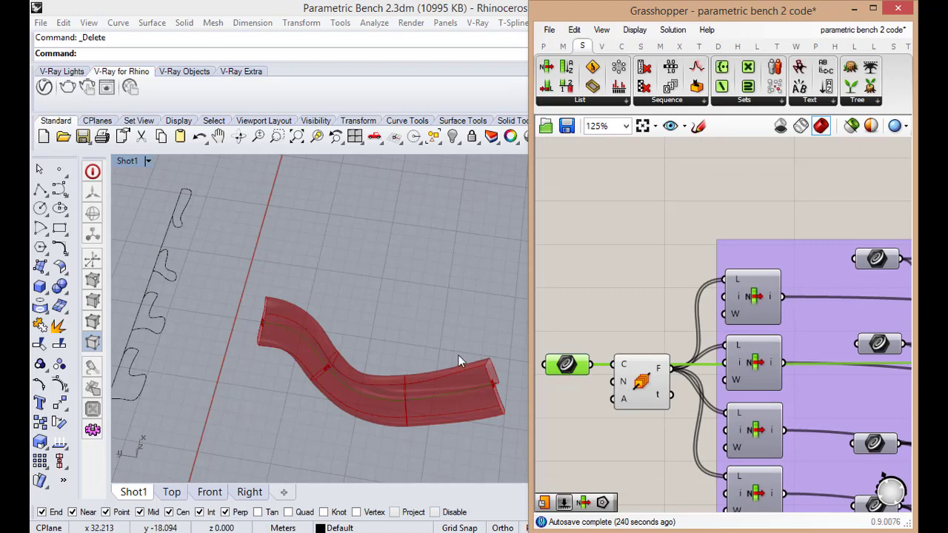
scroll(565, 449, "down", 5)
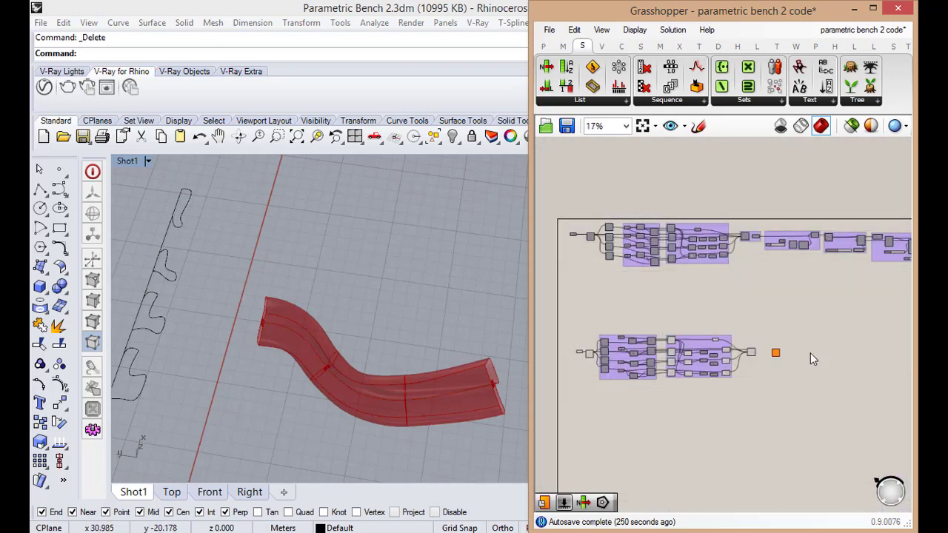
Add a Curve parameter near the sweep component and assign the bench's rail curve to it from the model.
scroll(668, 402, "up", 4)
double_click(672, 419)
type("cure")
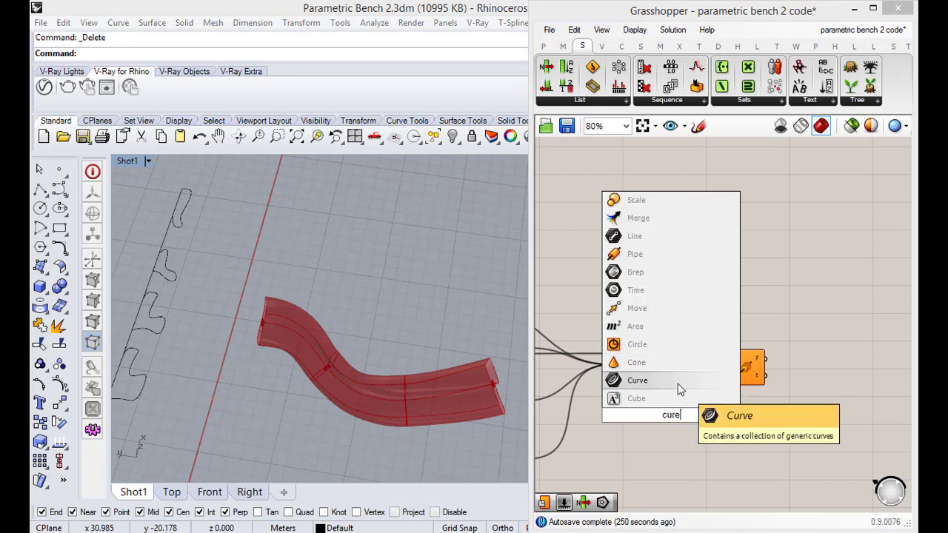
left_click(678, 384)
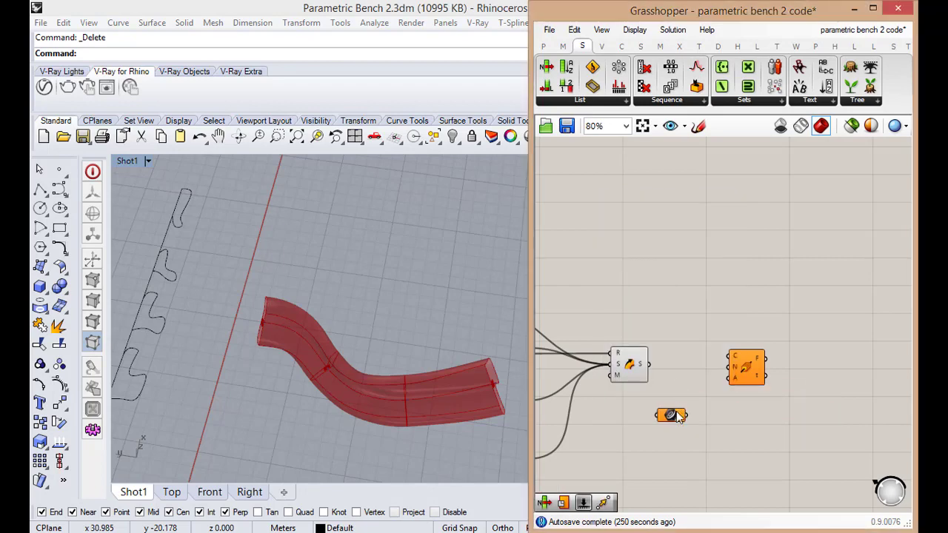
right_click(670, 415)
left_click(708, 406)
left_click(445, 398)
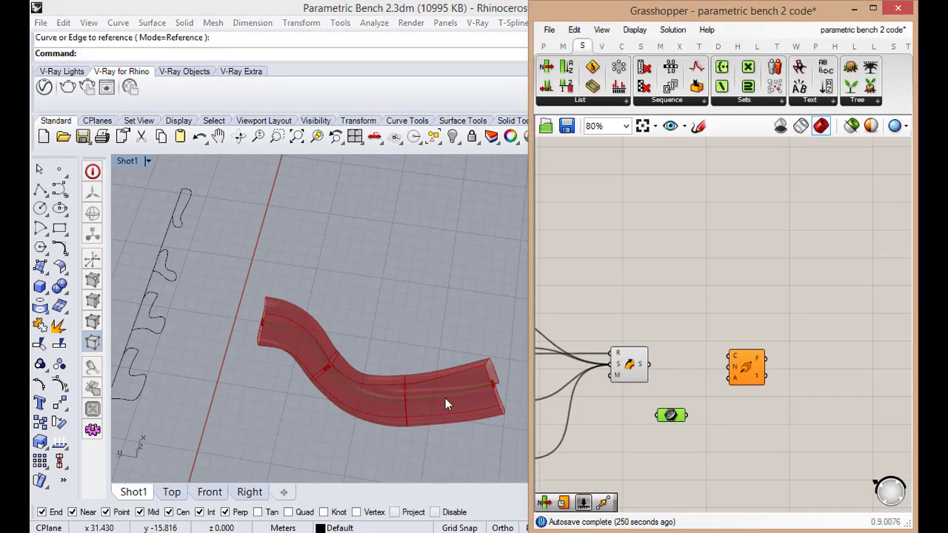
Connect the Curve parameter to the C input of the new Perp Frames component and arrange both on the canvas.
scroll(652, 441, "up", 3)
left_click_drag(792, 346, 747, 348)
left_click_drag(664, 416, 648, 411)
scroll(719, 351, "up", 1)
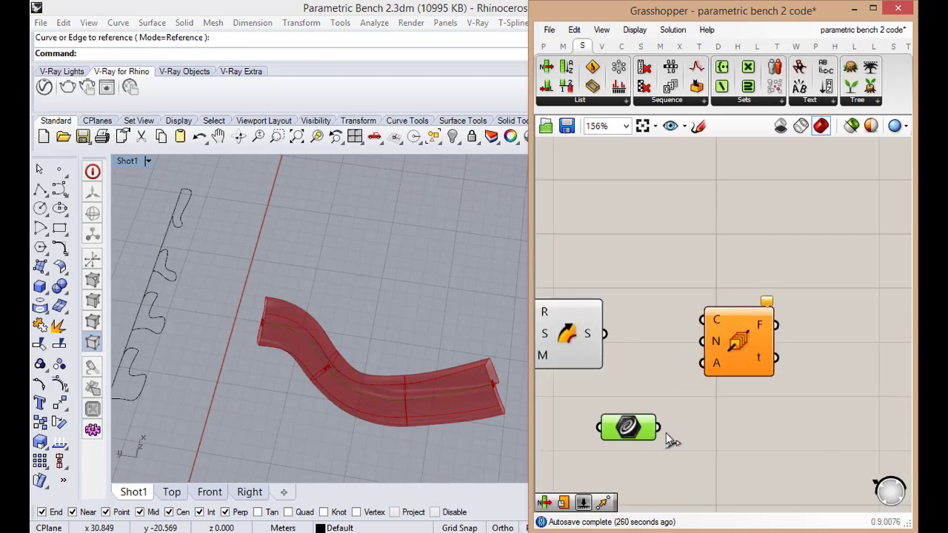
left_click_drag(658, 428, 800, 354)
scroll(434, 401, "up", 5)
left_click_drag(634, 419, 692, 277)
left_click_drag(821, 365, 826, 352)
Create a 0 to 100 number slider, connect it to the N input of Perp Frames, and set the count to 32.
left_click(694, 416)
double_click(696, 422)
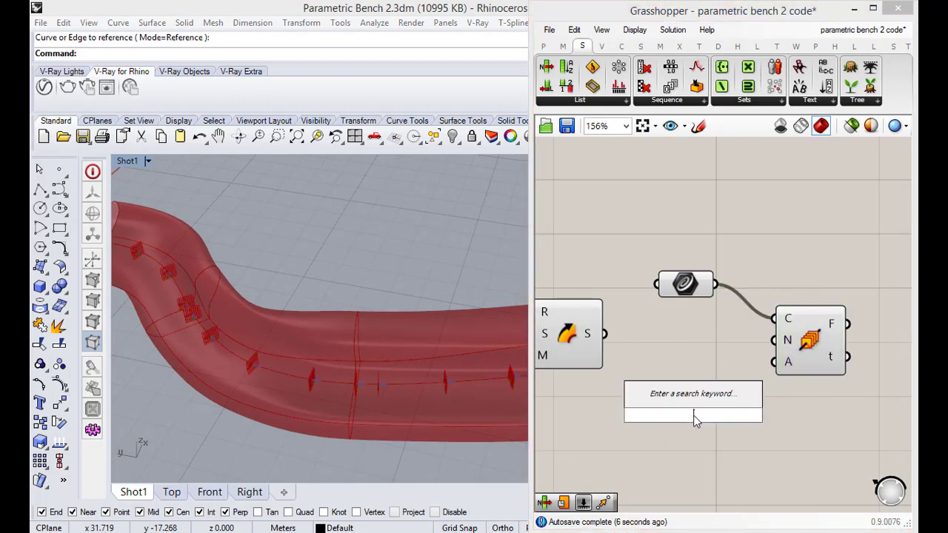
type("0")
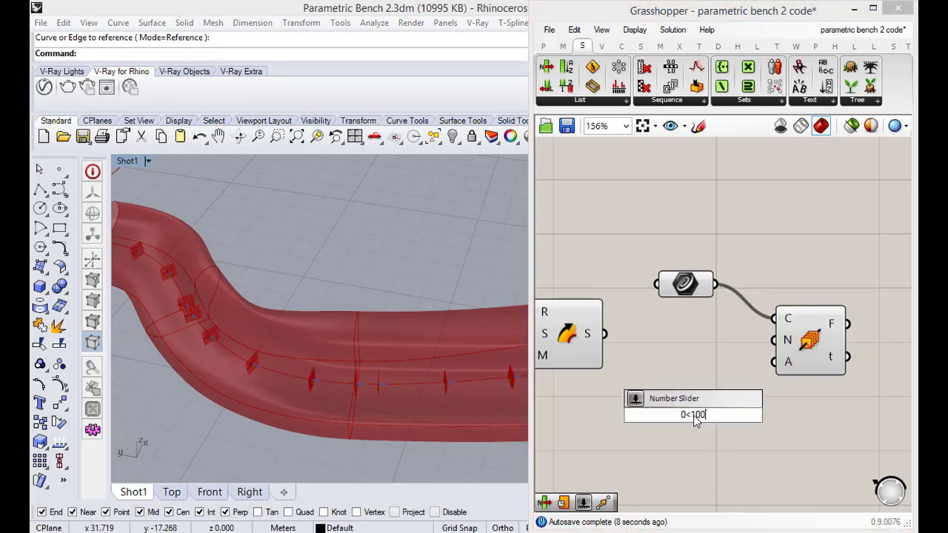
type("<100")
key("Return")
left_click_drag(643, 416, 592, 417)
left_click_drag(775, 340, 739, 414)
left_click_drag(615, 417, 646, 416)
Examine the perpendicular frames along the bench's rail curve and the components that generate them.
scroll(406, 271, "down", 10)
right_click_drag(430, 293, 389, 331)
scroll(389, 331, "up", 8)
left_click(684, 451)
scroll(665, 425, "down", 2)
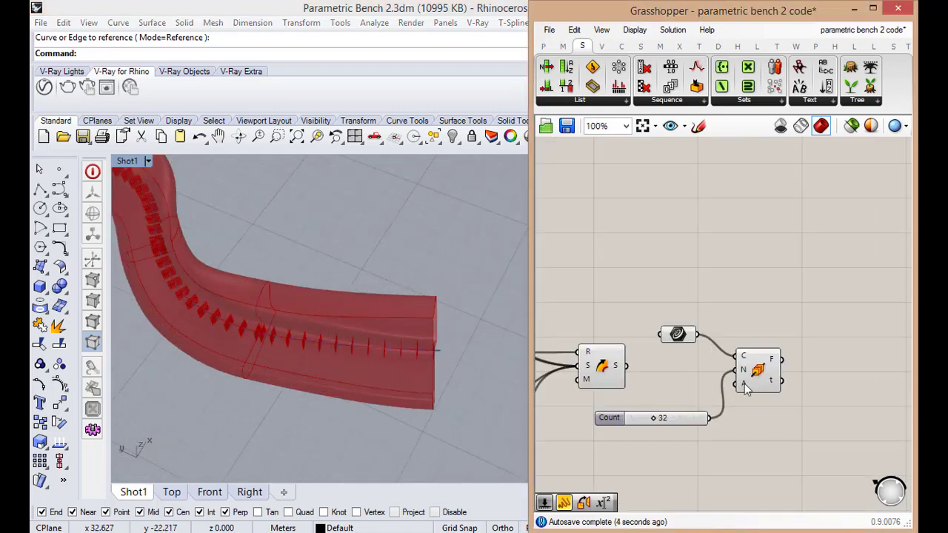
scroll(767, 371, "up", 2)
left_click_drag(753, 373, 764, 377)
left_click(641, 446)
scroll(663, 384, "down", 2)
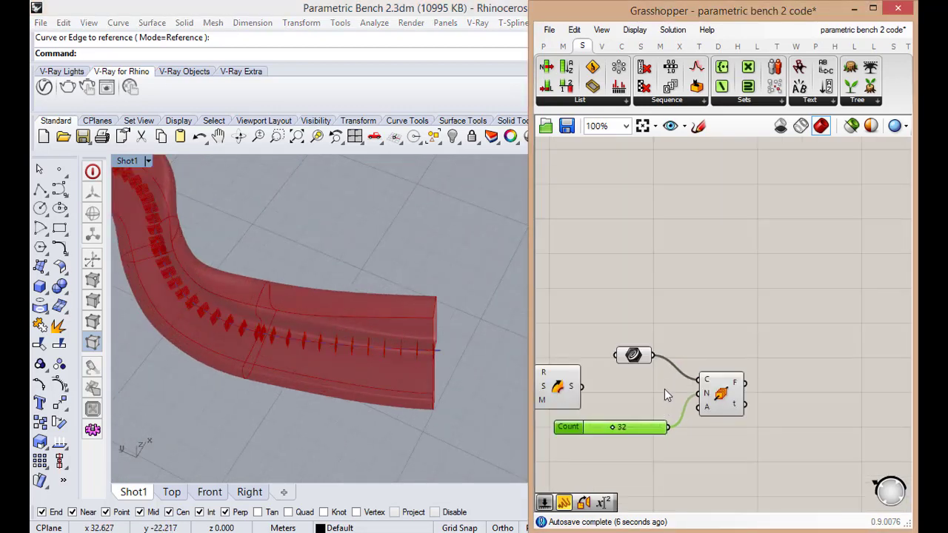
scroll(738, 393, "up", 3)
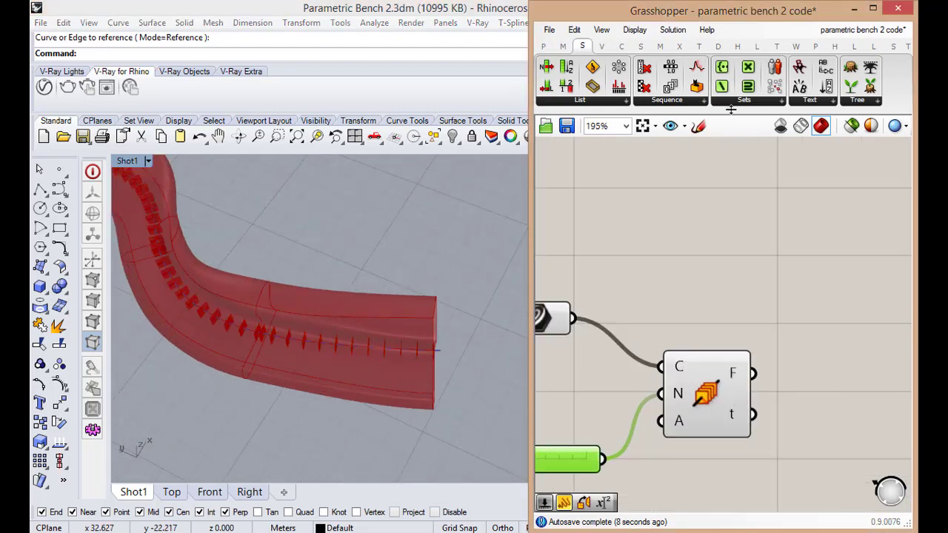
Widen the Grasshopper window and place a Brep | Plane intersection component beside Perp Frames.
left_click(640, 48)
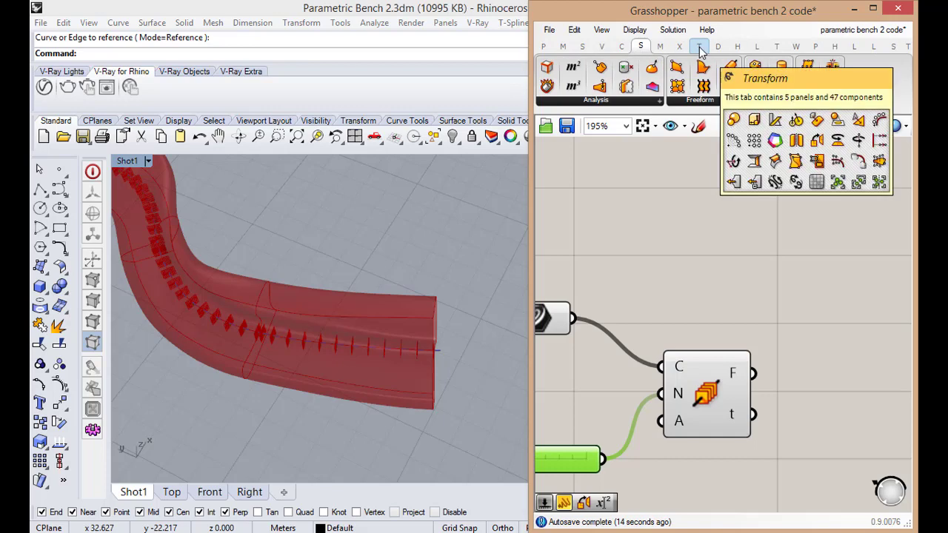
left_click_drag(531, 253, 424, 254)
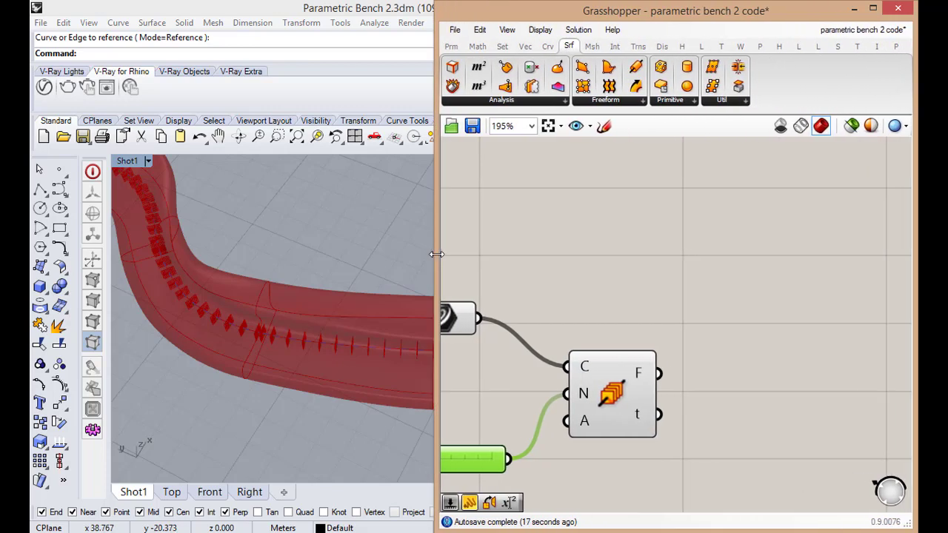
left_click(615, 46)
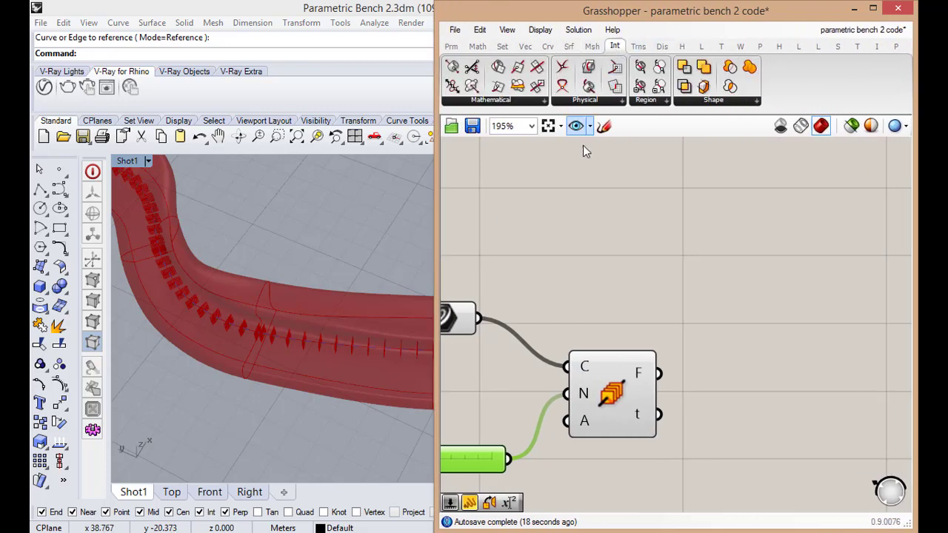
left_click(518, 98)
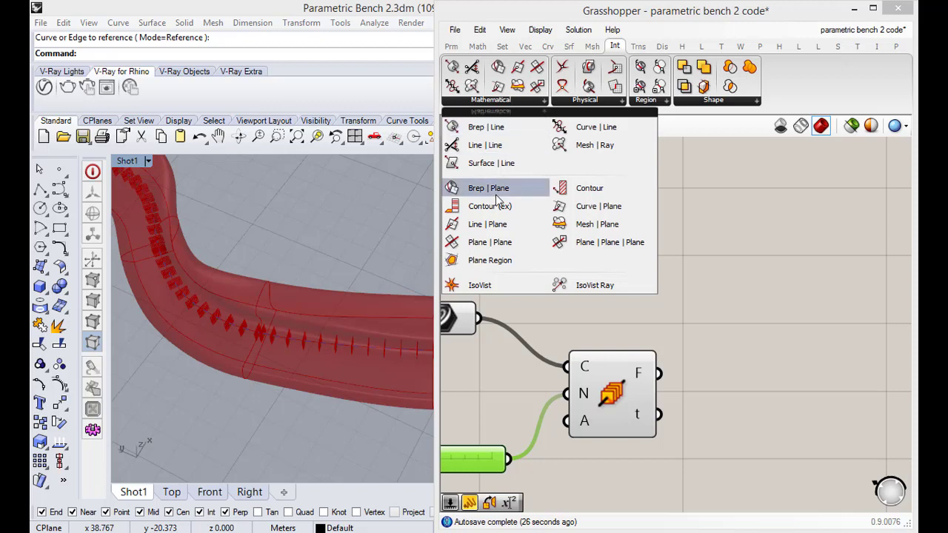
left_click_drag(455, 188, 773, 314)
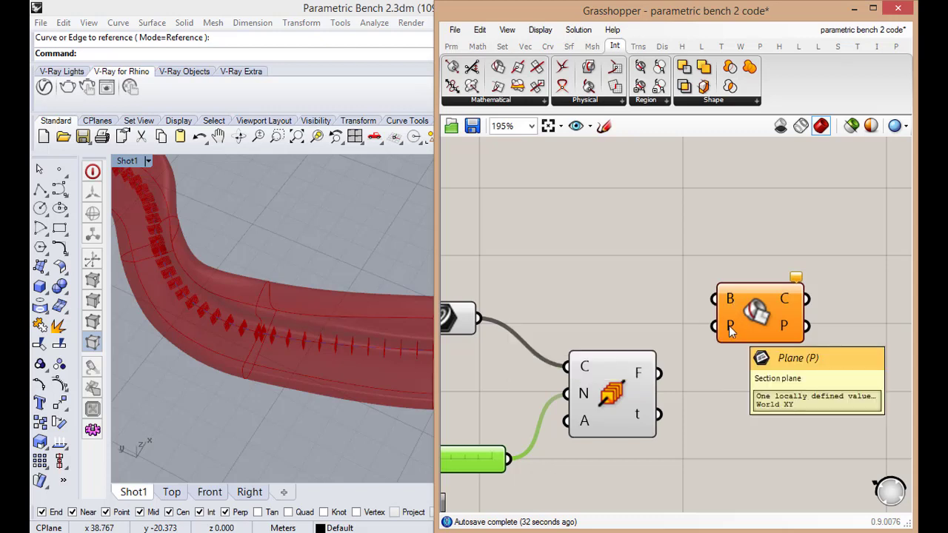
left_click_drag(730, 331, 781, 374)
Connect the Perp Frames F output to the Brep | Plane P input and the sweep output to its B input.
left_click_drag(659, 372, 739, 367)
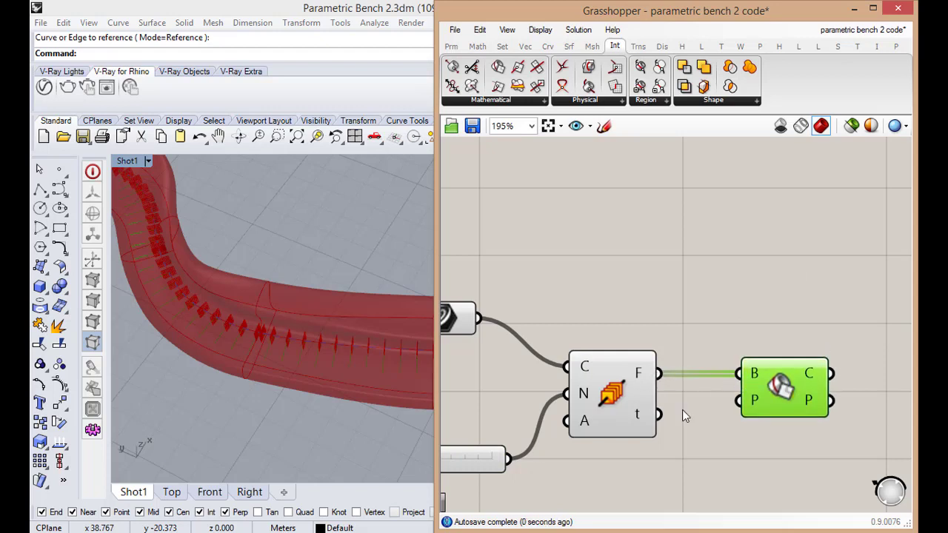
scroll(740, 385, "down", 3)
scroll(755, 378, "up", 1)
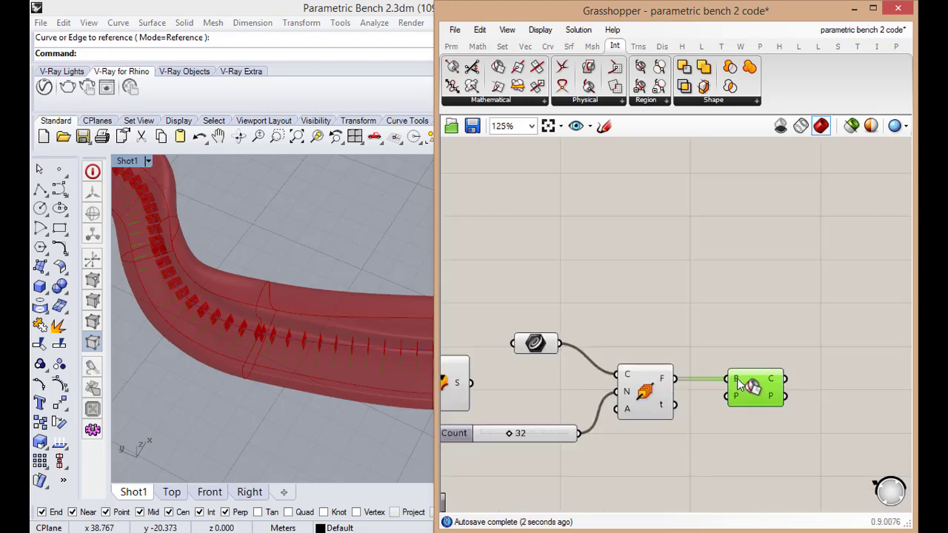
mouse_move(737, 384)
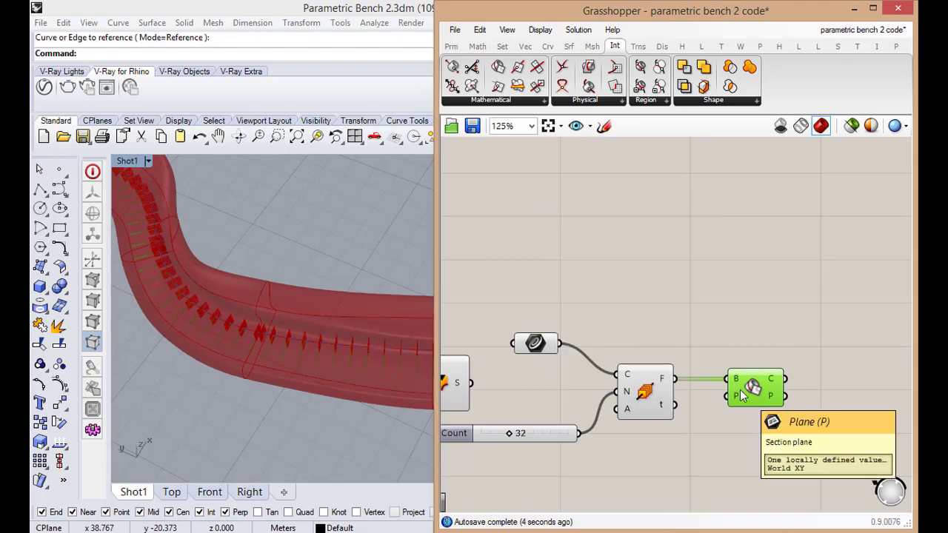
left_click_drag(729, 384, 758, 365, "ctrl")
left_click_drag(475, 389, 739, 360)
scroll(689, 392, "up", 2)
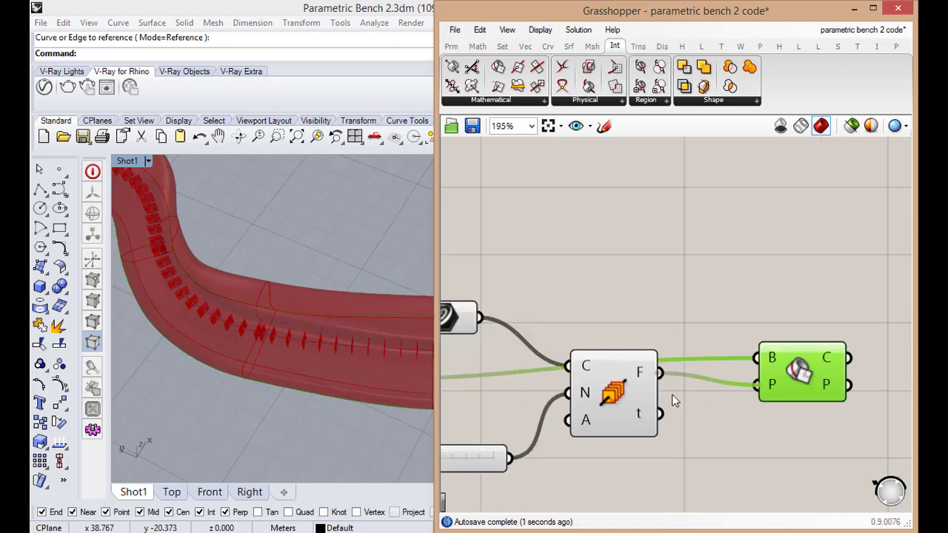
Examine the section curves cut through the bench surface from different angles.
right_click_drag(324, 408, 253, 349)
scroll(259, 448, "up", 5)
scroll(312, 302, "up", 5)
scroll(252, 349, "down", 8)
right_click_drag(323, 331, 288, 323)
scroll(288, 323, "up", 7)
left_click(694, 407)
scroll(703, 403, "down", 2)
scroll(774, 381, "up", 3)
left_click_drag(775, 377, 764, 381)
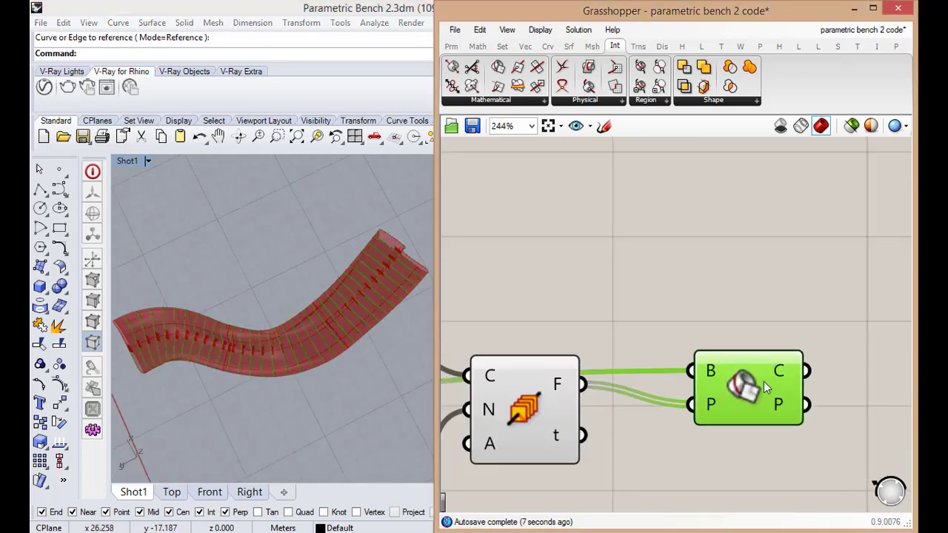
scroll(763, 382, "down", 1)
double_click(840, 371)
type("extr")
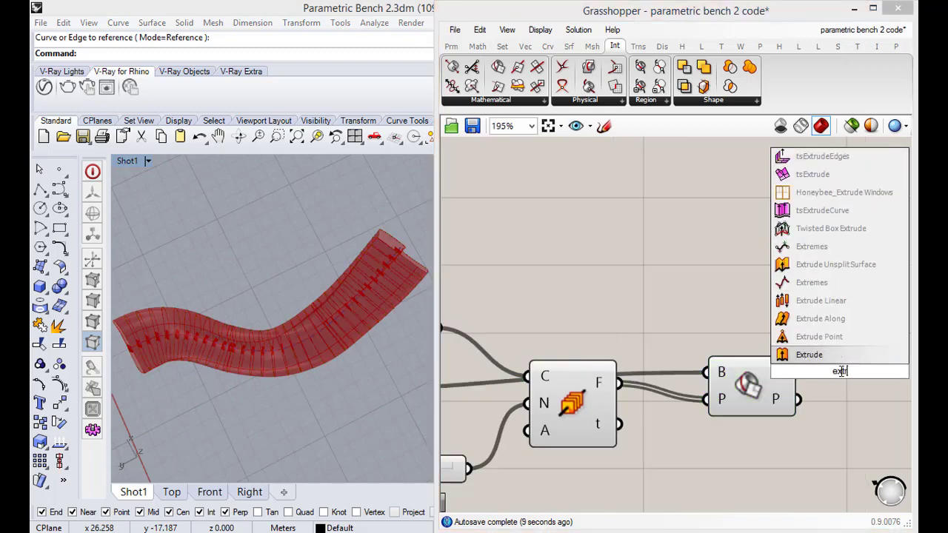
left_click(843, 359)
scroll(800, 368, "down", 2)
scroll(825, 370, "up", 4)
left_click_drag(825, 370, 874, 399)
scroll(786, 371, "down", 5)
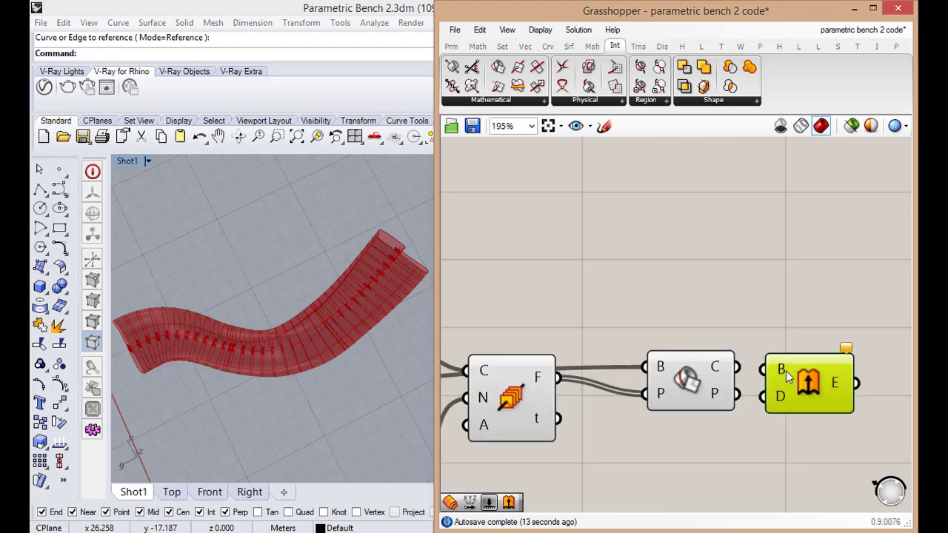
scroll(785, 372, "up", 6)
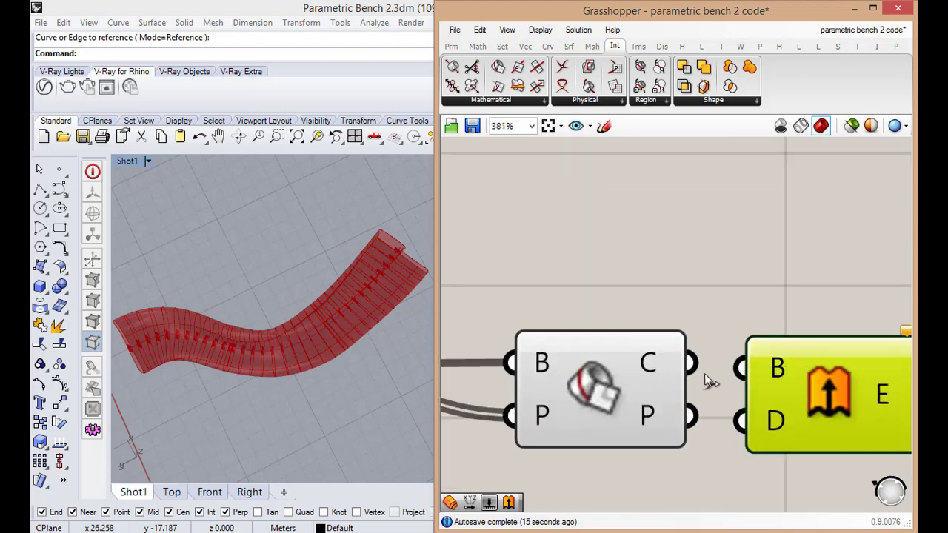
left_click_drag(792, 380, 828, 380)
scroll(817, 388, "down", 6)
scroll(818, 387, "up", 5)
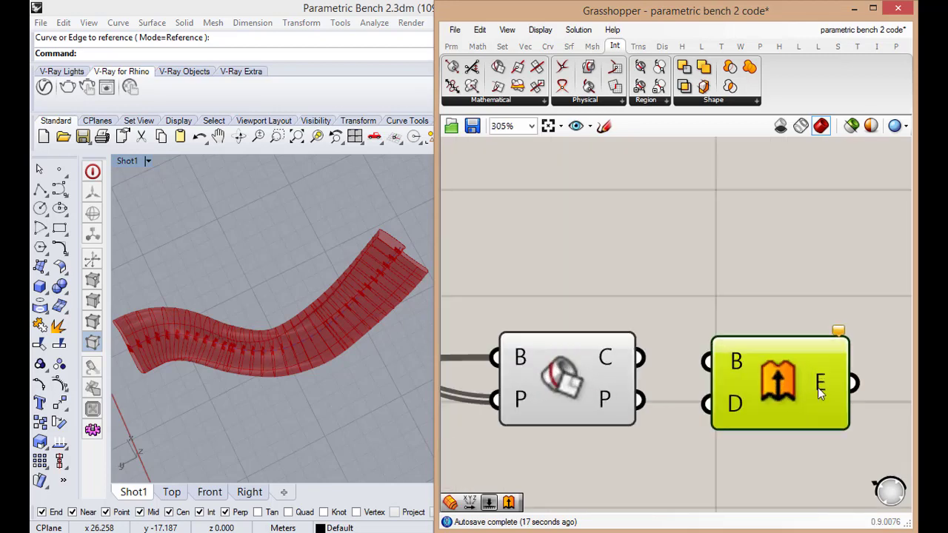
key("Delete")
Add an offset component beside Brep | Plane and connect the section curves output C to its S input.
double_click(761, 369)
type("off")
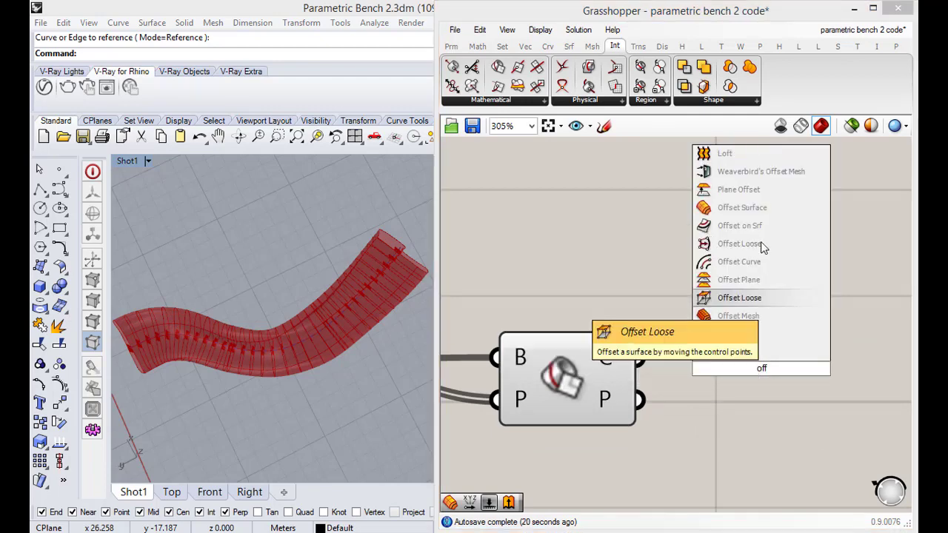
left_click(748, 299)
left_click_drag(761, 390, 792, 441)
left_click_drag(638, 357, 722, 361)
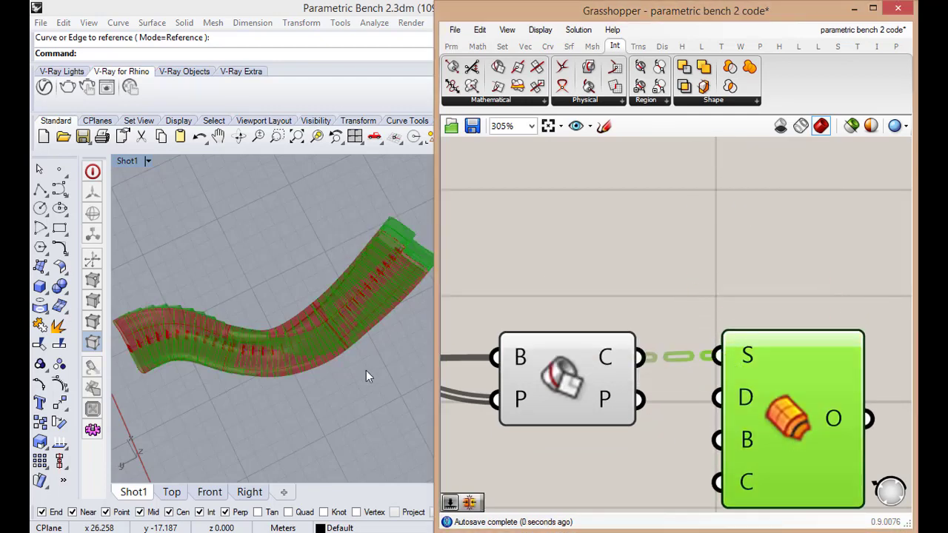
Set the offset component's Both Sides input to True and move the component farther from Brep | Plane.
right_click_drag(348, 392, 296, 311)
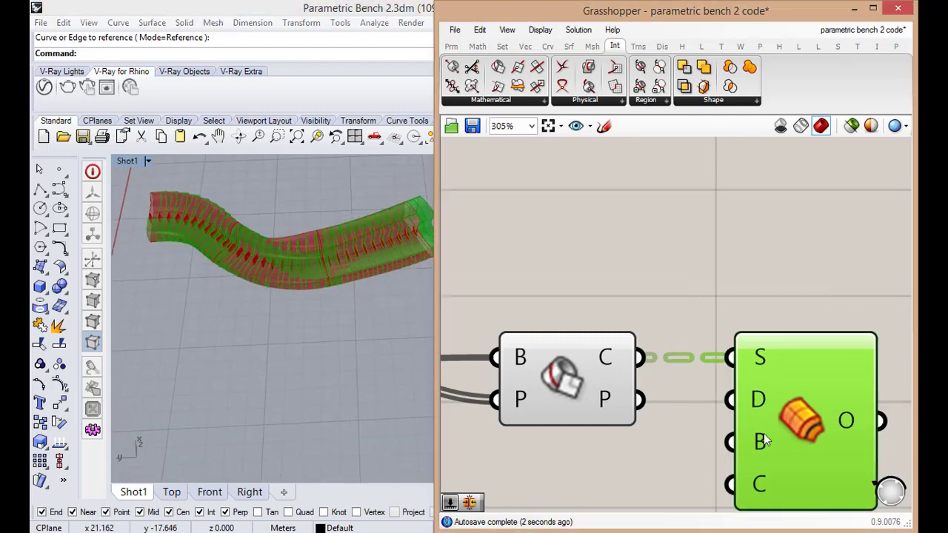
right_click(760, 443)
mouse_move(770, 426)
left_click(730, 425)
scroll(733, 418, "down", 5)
scroll(709, 439, "up", 3)
left_click_drag(749, 405, 837, 378)
scroll(804, 403, "down", 3)
scroll(815, 406, "up", 5)
scroll(802, 385, "down", 3)
Add a number slider ranging from 0.000 to 1 below the section curve connection.
left_click(651, 449)
double_click(652, 452)
type("0")
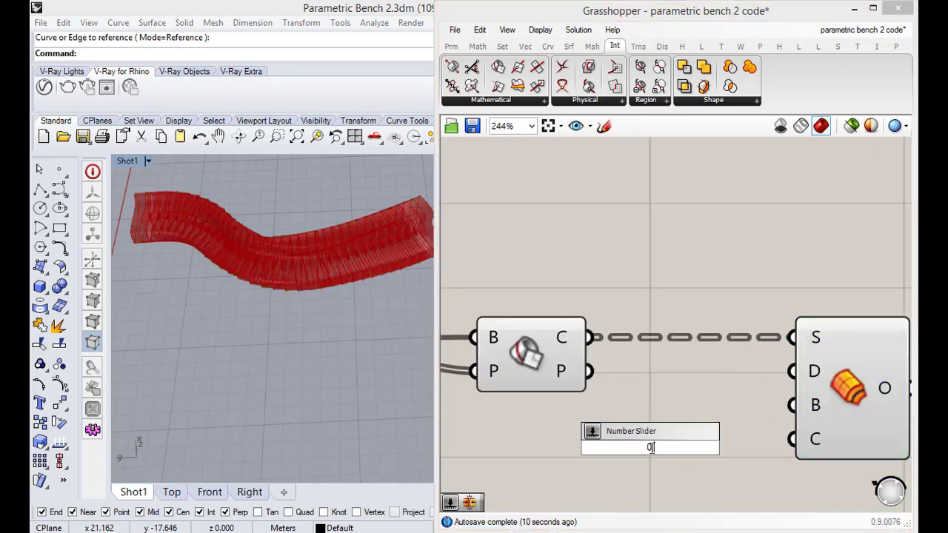
type(".000<1")
key("Return")
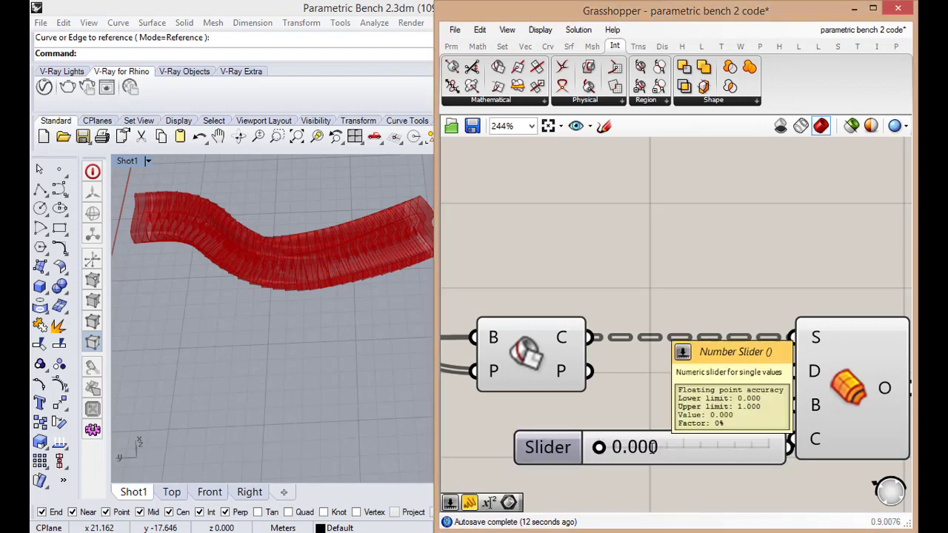
Name the new number slider Material Thickness.
double_click(555, 447)
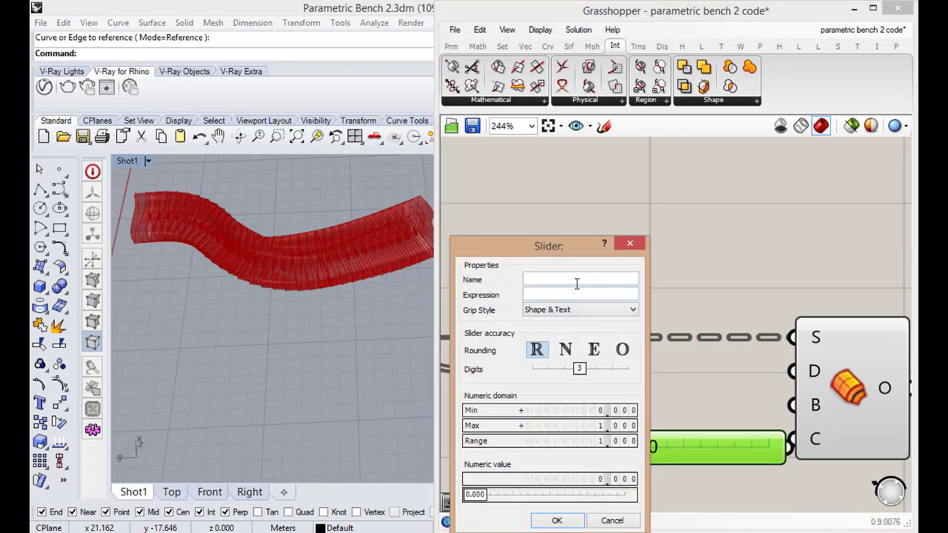
left_click(595, 281)
type("Materialk")
key("BackSpace")
type("Thickness")
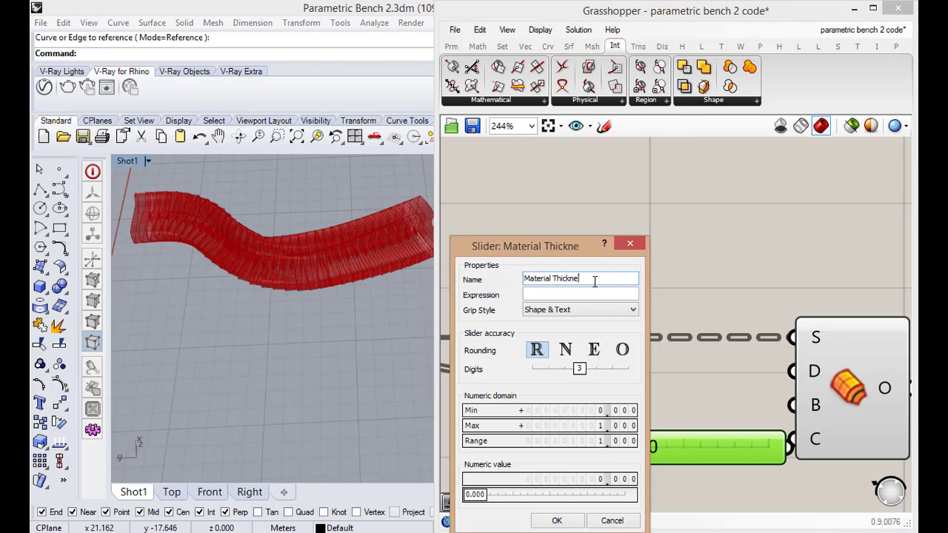
left_click(564, 521)
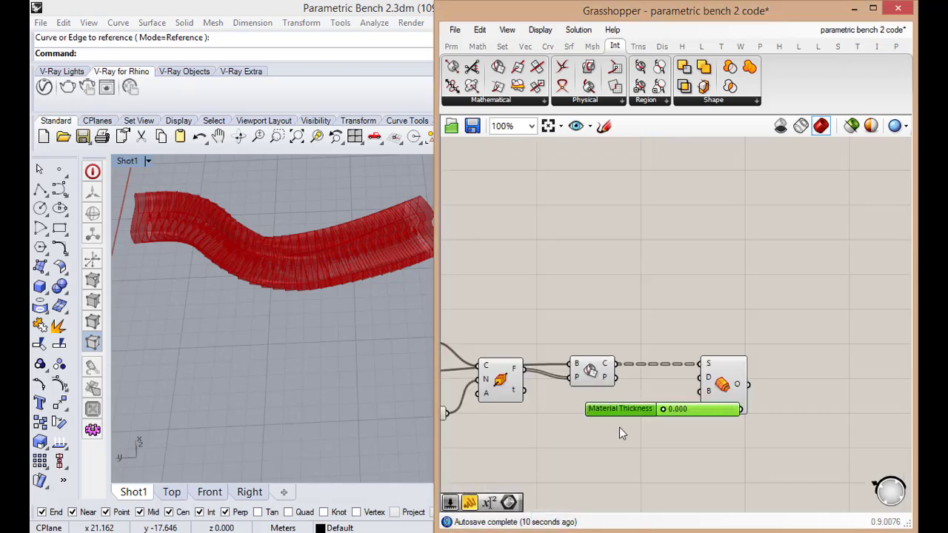
Space out the offset component and the Material Thickness slider, and place an Expression component below the slider.
left_click_drag(732, 380, 760, 380)
left_click_drag(661, 408, 625, 416)
scroll(624, 412, "up", 3)
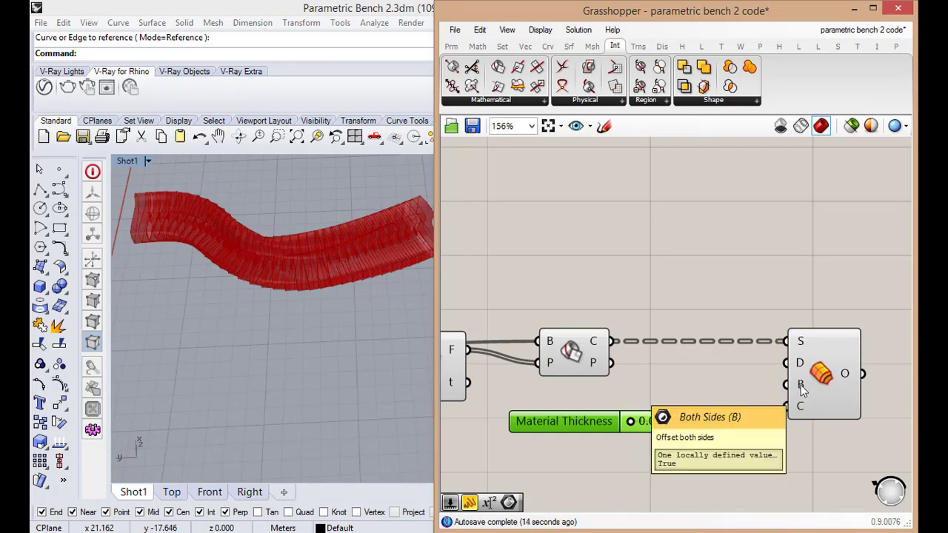
double_click(659, 460)
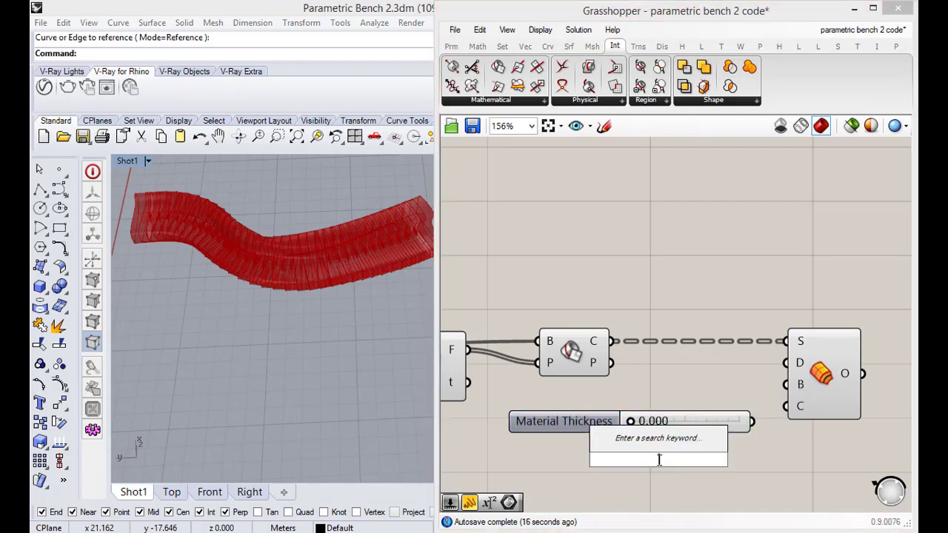
type("0")
type("xpre")
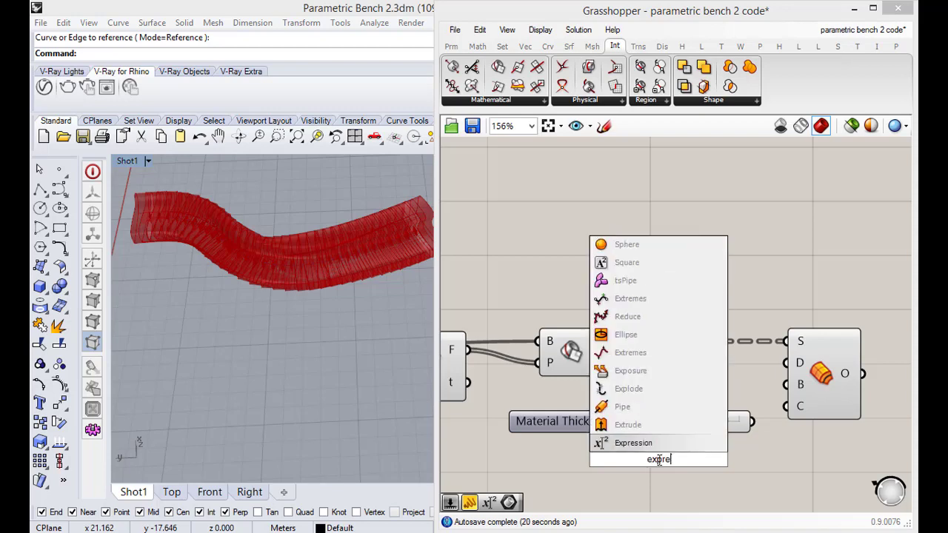
left_click(637, 443)
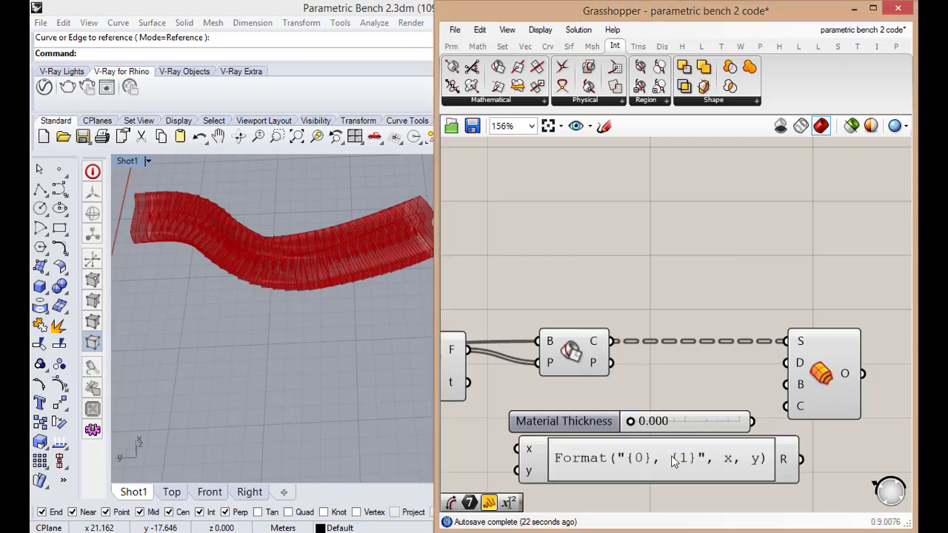
Set the Expression component's formula to X/2.
double_click(657, 459)
left_click_drag(636, 449, 329, 436)
type("X/2")
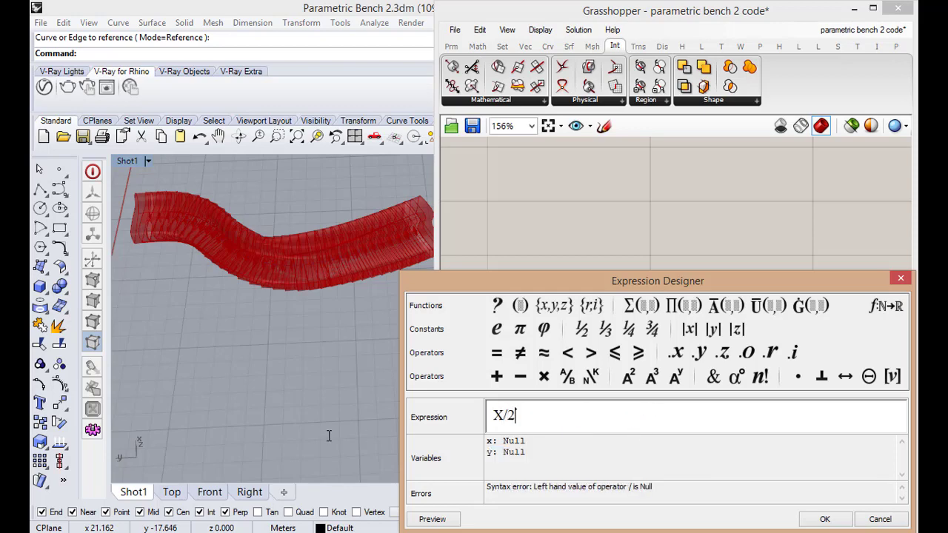
left_click(825, 519)
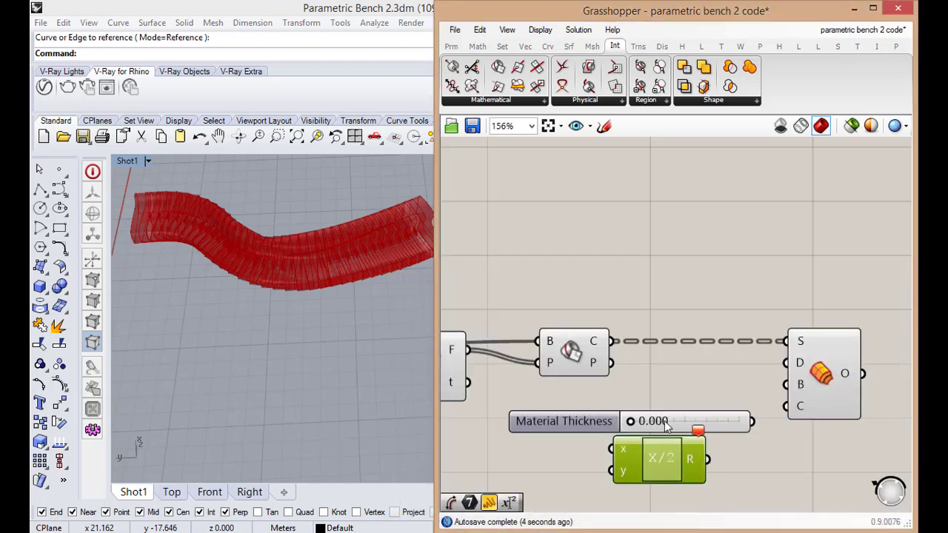
Remove the Expression component's y input and rename its remaining input to X.
scroll(627, 462, "up", 5)
left_click(642, 489)
right_click(617, 447)
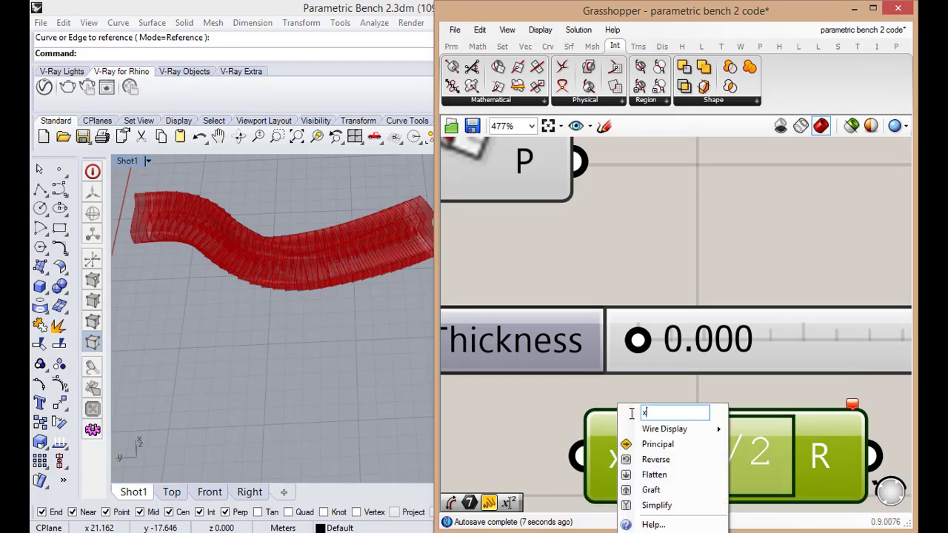
type("X")
key("Return")
scroll(593, 412, "down", 3)
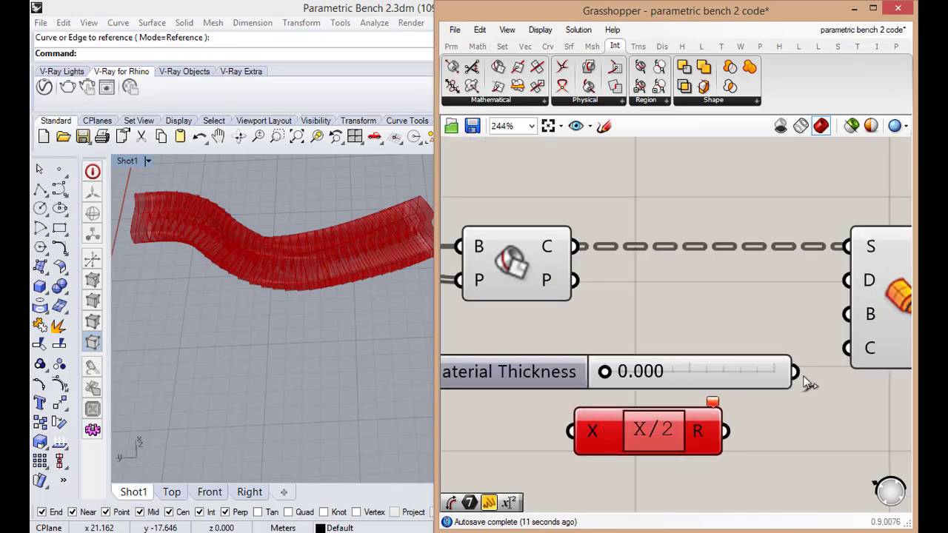
Wire Material Thickness into the Expression's X and its R output into the offset's D input, then set the slider to 0.241.
left_click_drag(796, 373, 570, 431)
left_click_drag(725, 432, 846, 280)
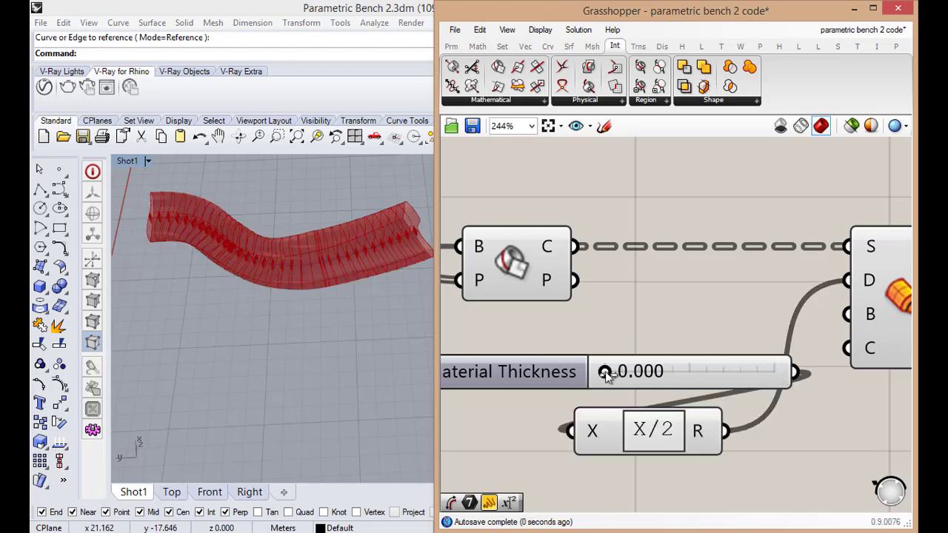
left_click_drag(606, 372, 646, 374)
scroll(373, 248, "up", 5)
right_click_drag(372, 250, 302, 300)
scroll(367, 265, "up", 7)
scroll(318, 275, "down", 4)
left_click(688, 313)
Hide the sweep component's preview and inspect the thickened bench sections on their own.
scroll(689, 313, "down", 10)
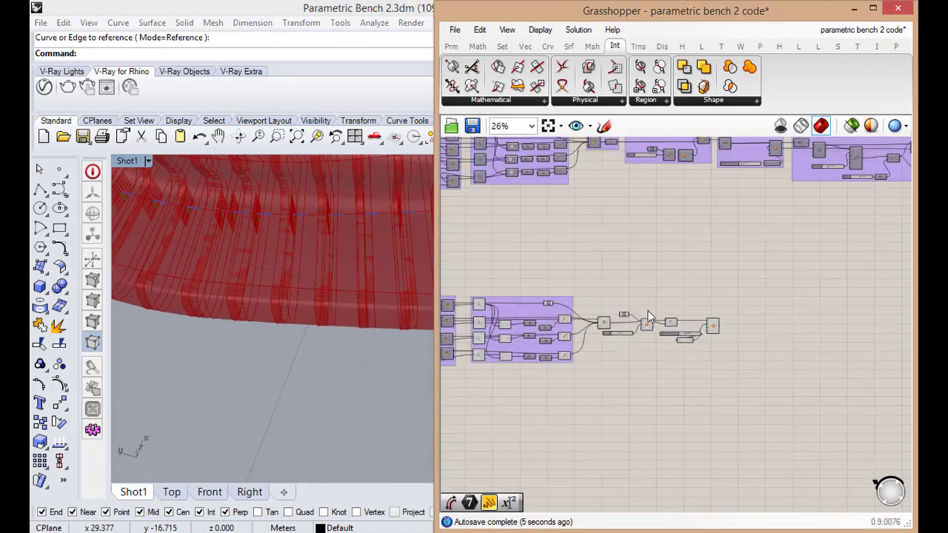
scroll(648, 306, "up", 4)
scroll(642, 334, "up", 1)
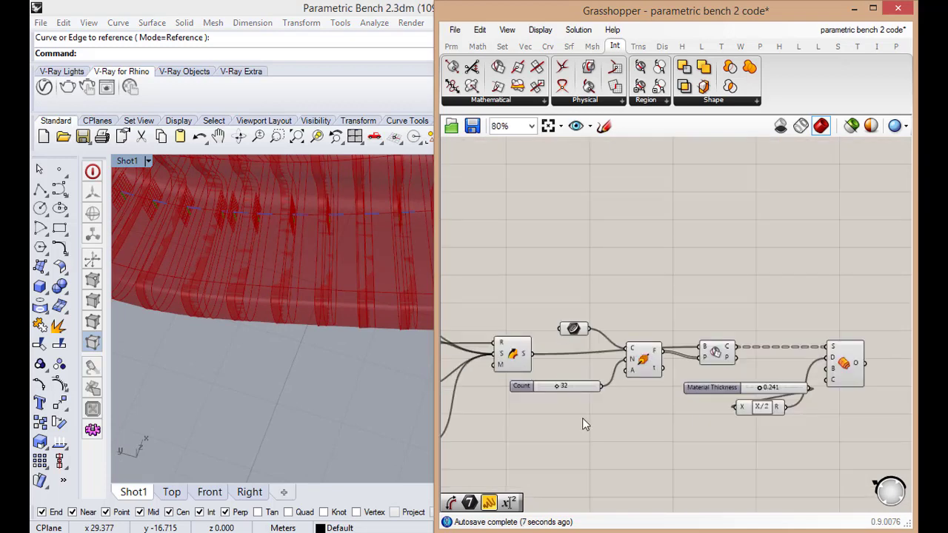
left_click(510, 353)
middle_click(509, 352)
left_click(548, 323)
left_click(470, 317)
left_click(324, 331)
scroll(324, 331, "down", 8)
right_click_drag(324, 333, 124, 356)
scroll(141, 348, "down", 5)
scroll(217, 307, "up", 4)
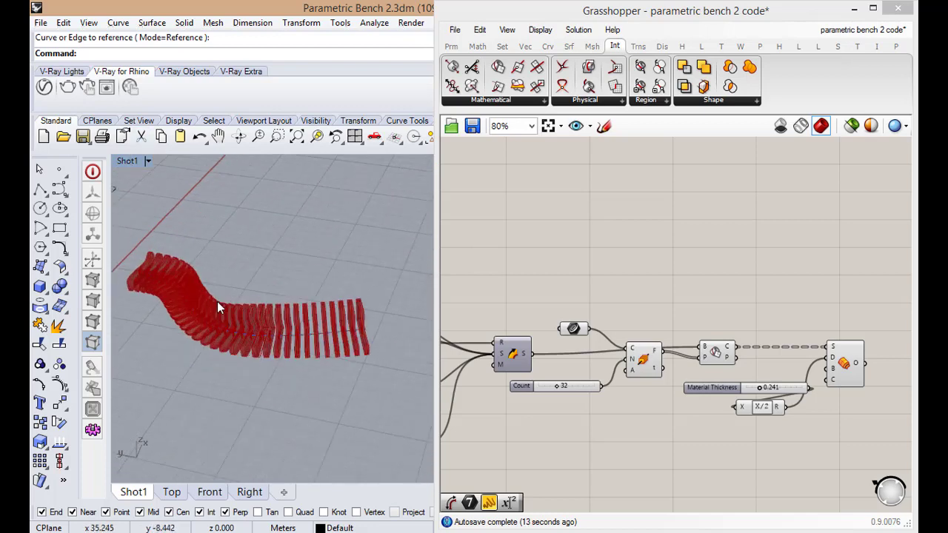
Set the Material Thickness slider to 0.1.
left_click(662, 420)
scroll(690, 380, "up", 1)
scroll(690, 380, "down", 1)
scroll(833, 376, "up", 3)
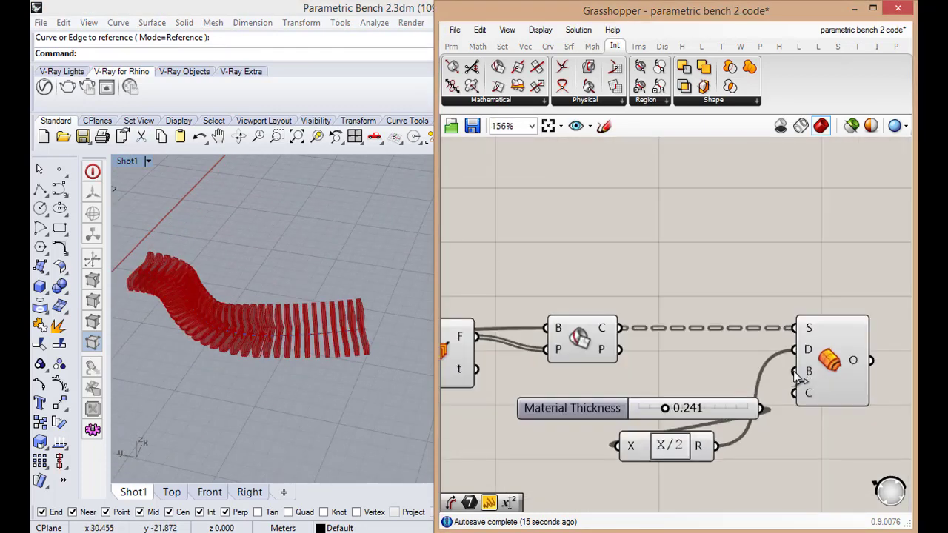
left_click_drag(665, 409, 672, 409)
scroll(673, 408, "up", 3)
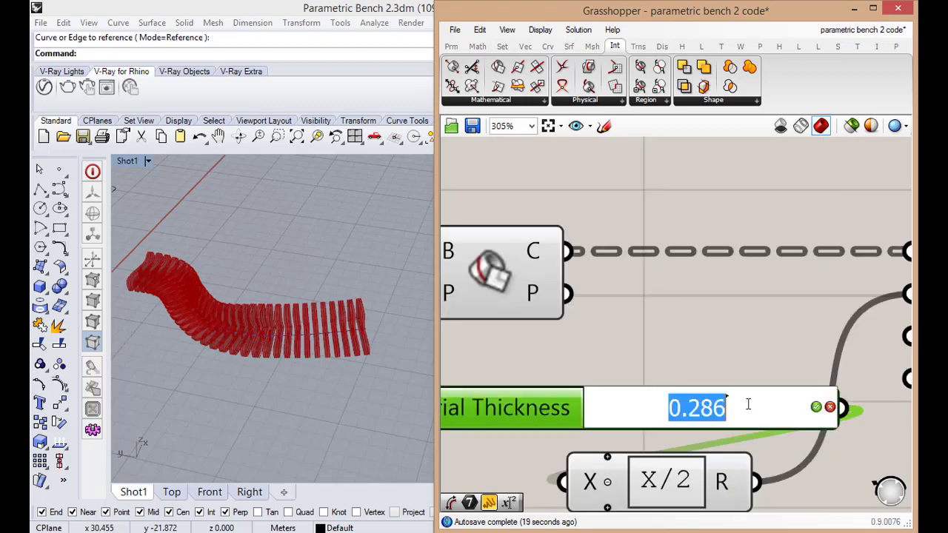
left_click_drag(726, 408, 689, 405)
type("1")
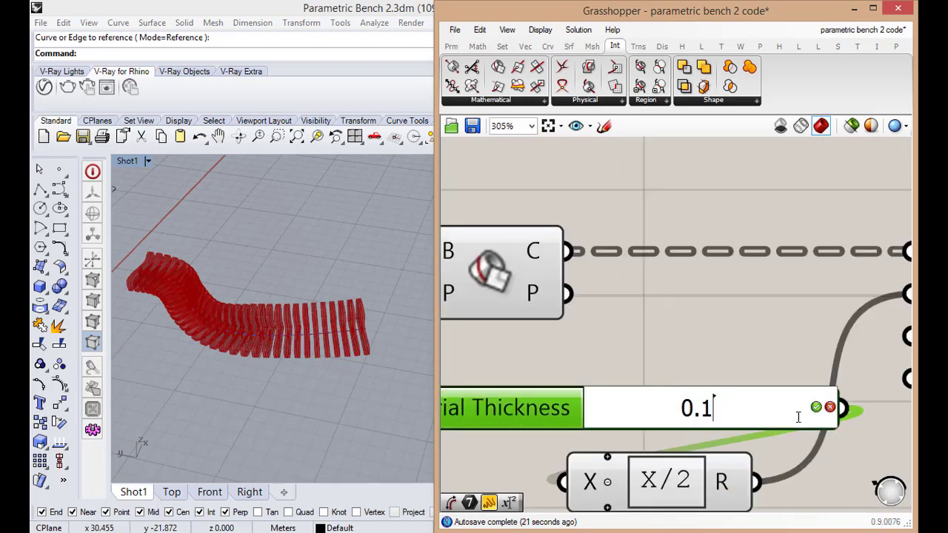
left_click(814, 407)
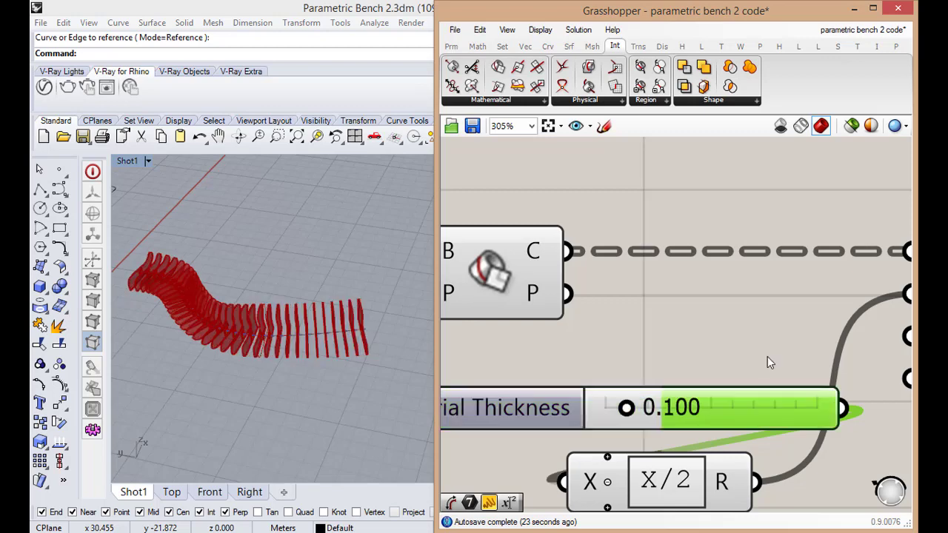
Increase the Count slider that feeds Perp Frames to 57.
scroll(767, 360, "down", 6)
scroll(560, 372, "up", 4)
scroll(560, 373, "up", 4)
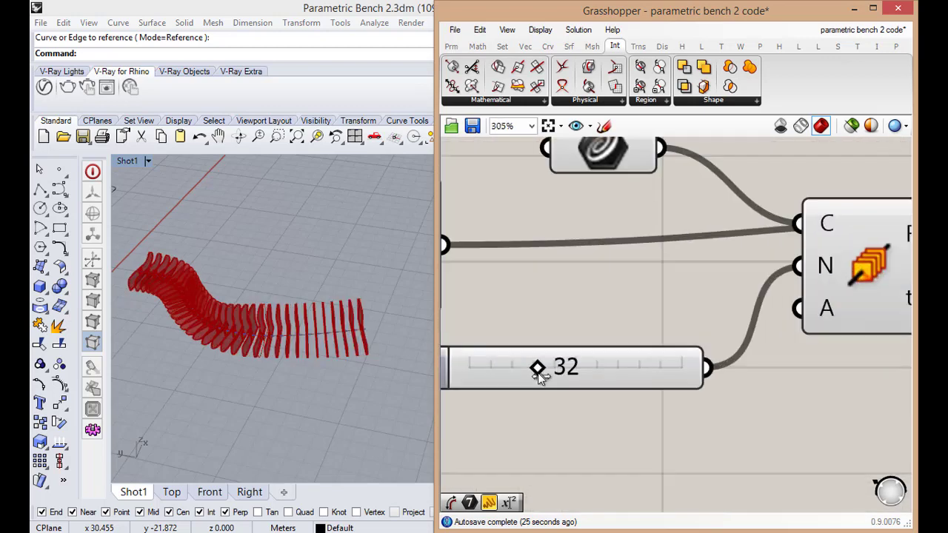
mouse_move(552, 374)
left_mouse_down()
mouse_move(541, 372)
mouse_move(563, 374)
left_mouse_up()
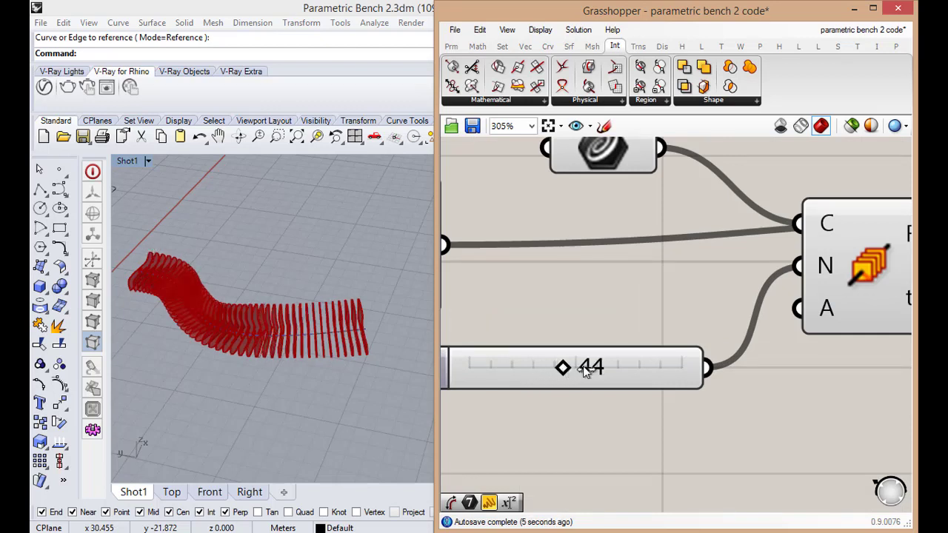
left_click(586, 371)
left_click_drag(594, 371, 602, 368)
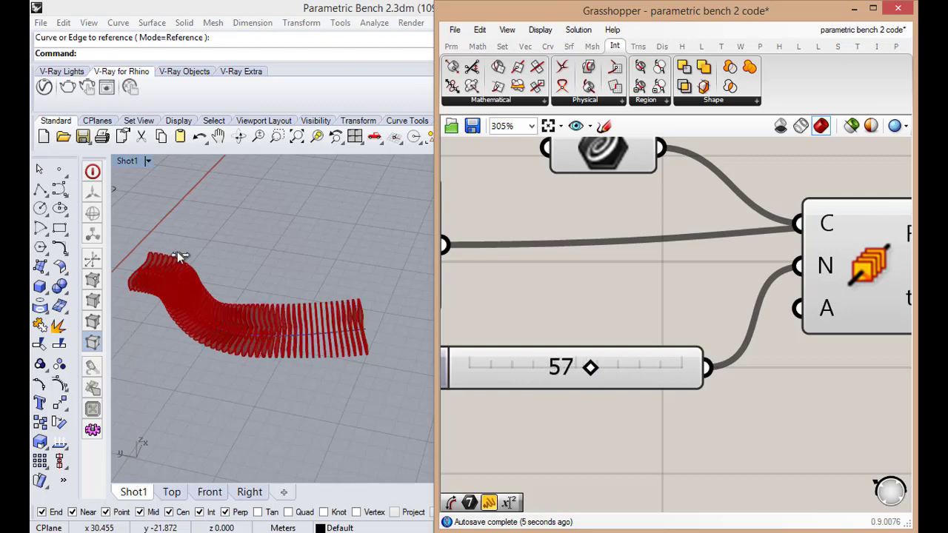
Restore the four-viewport layout and examine the bench sections along the rail curve in the Top view.
right_click_drag(185, 281, 311, 378)
scroll(291, 408, "up", 6)
right_click_drag(335, 429, 226, 404, "shift")
scroll(292, 397, "down", 4)
double_click(126, 163)
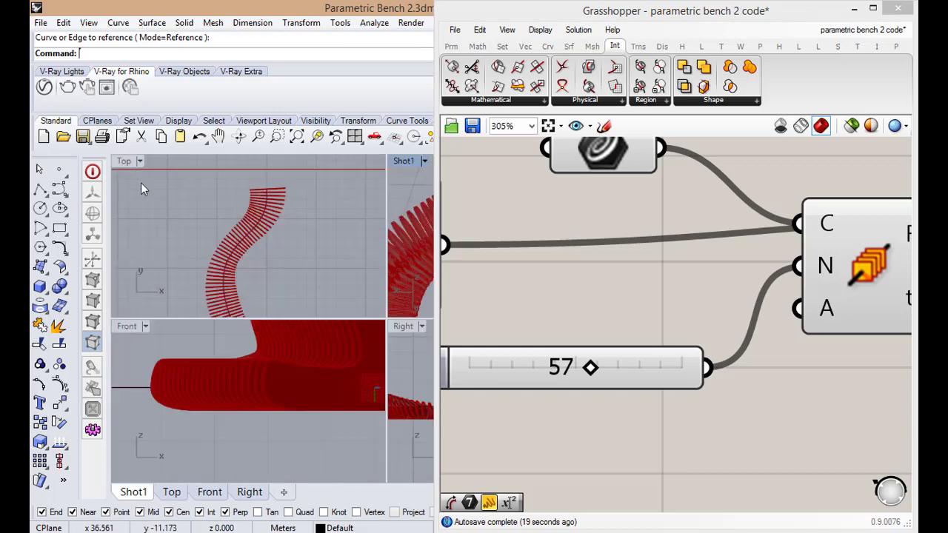
scroll(230, 267, "up", 5)
scroll(249, 221, "down", 4)
left_click(261, 229)
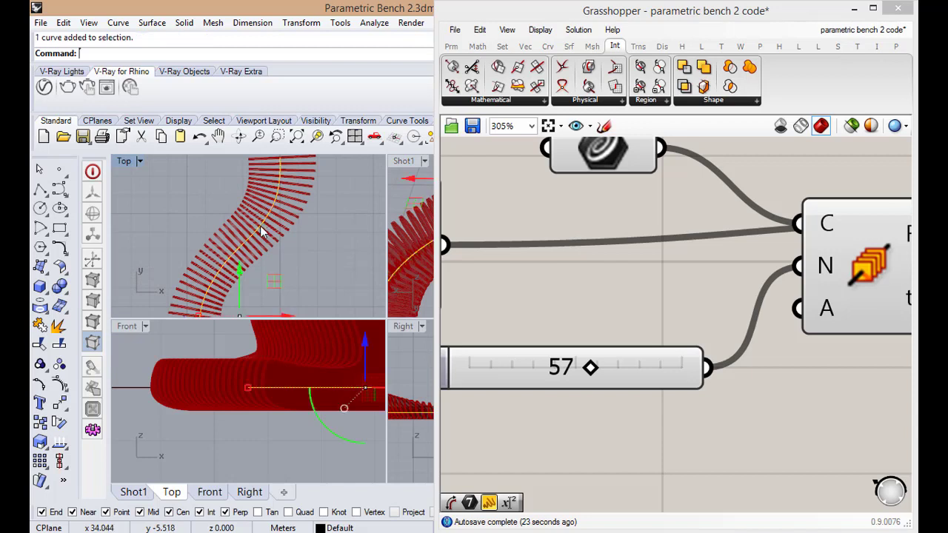
scroll(300, 228, "down", 3)
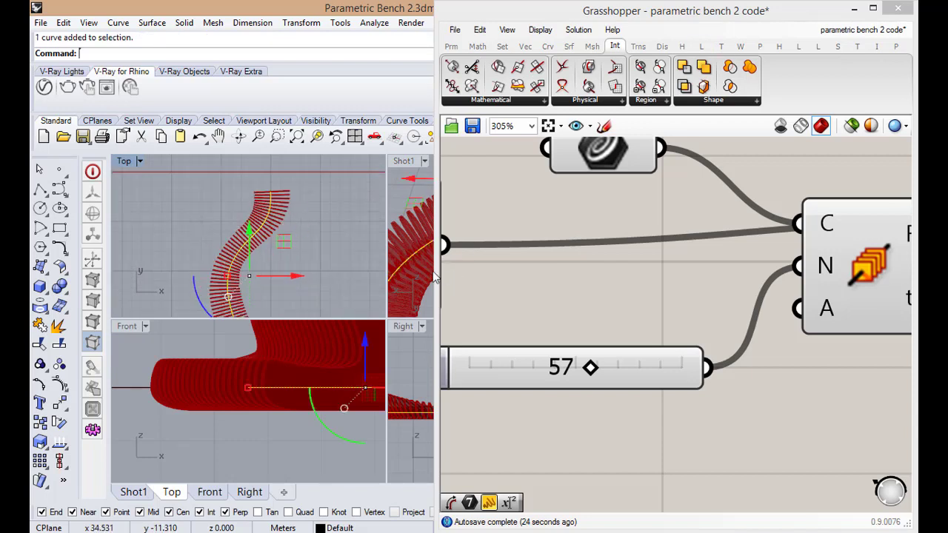
left_click(312, 234)
scroll(252, 206, "up", 4)
scroll(267, 217, "down", 3)
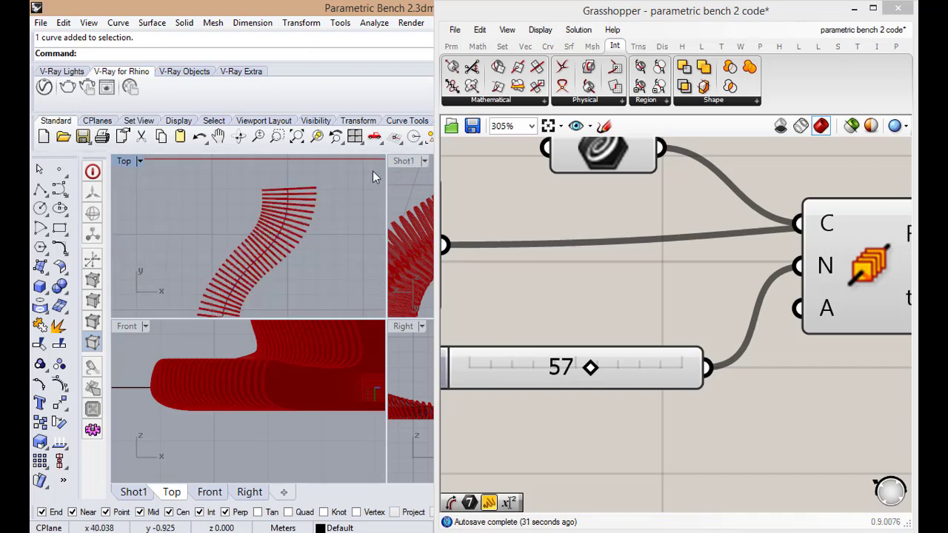
Copy the bench's rail curve in the Top view from its end point to a spot just beside the original.
left_click_drag(439, 193, 465, 194)
scroll(605, 312, "down", 3)
left_click(290, 227)
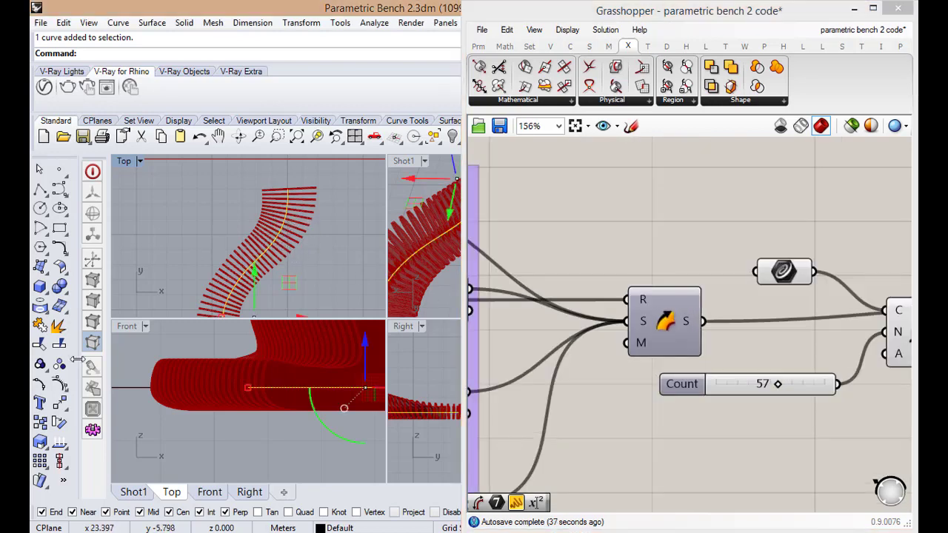
left_click(59, 402)
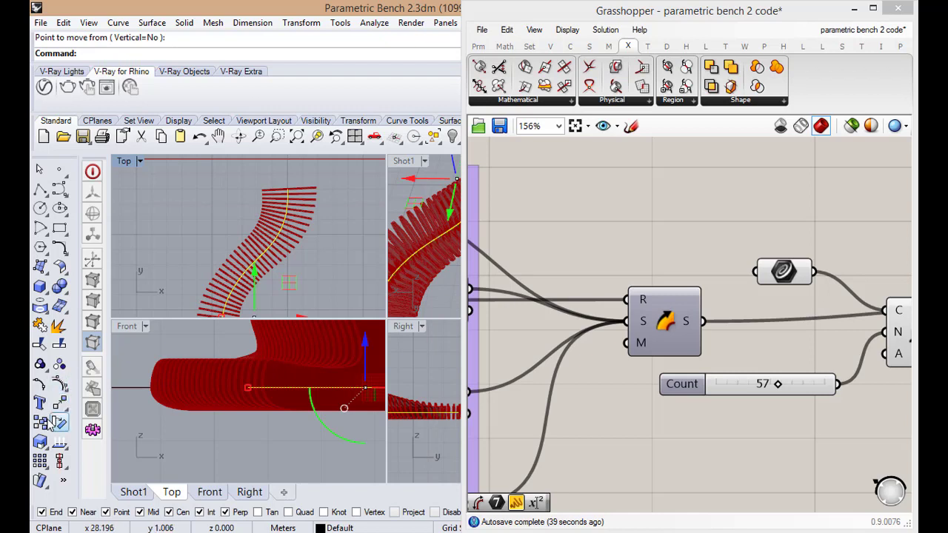
left_click(40, 442)
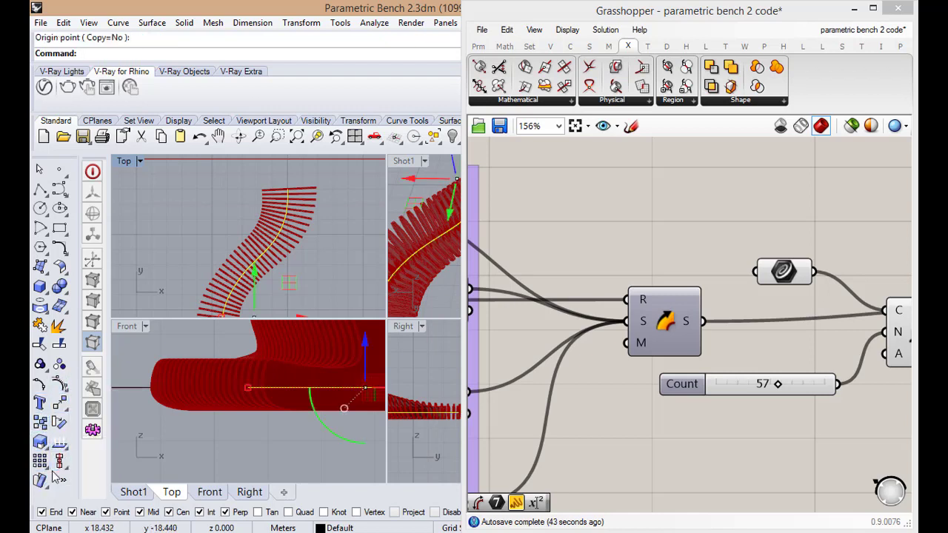
left_click(40, 442)
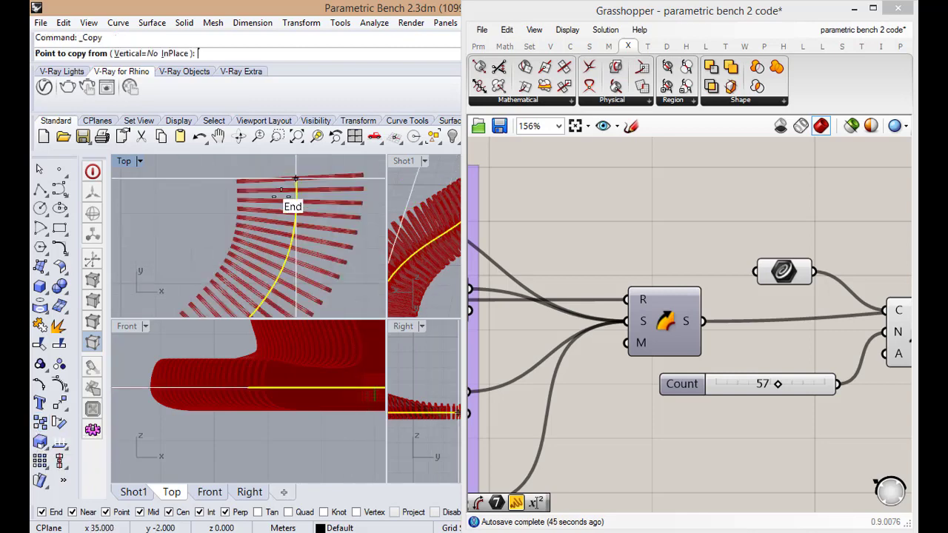
scroll(282, 255, "up", 5)
left_click(271, 247)
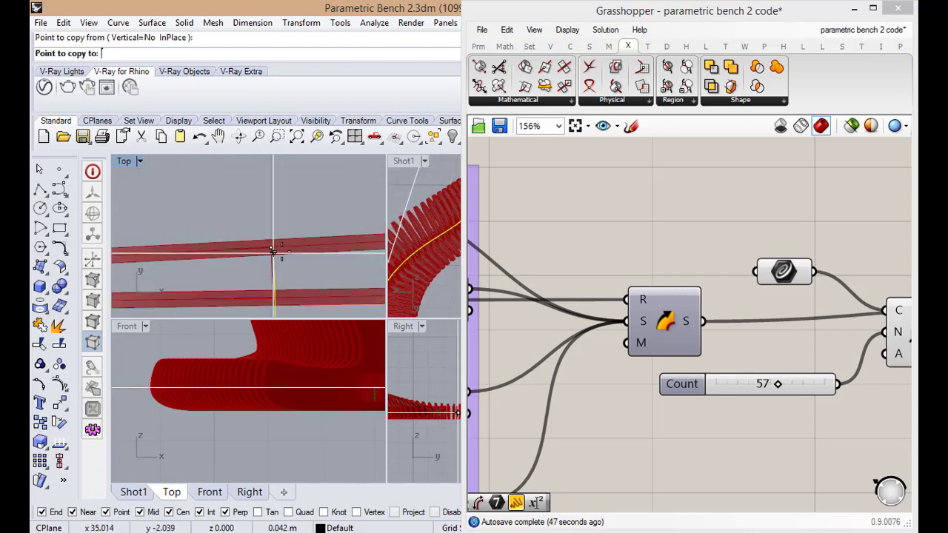
left_click(310, 246)
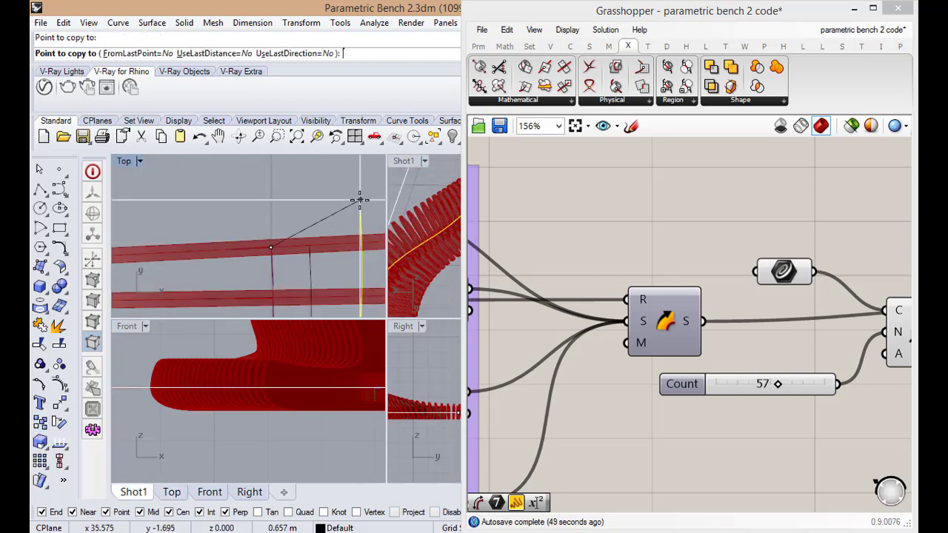
key("Return")
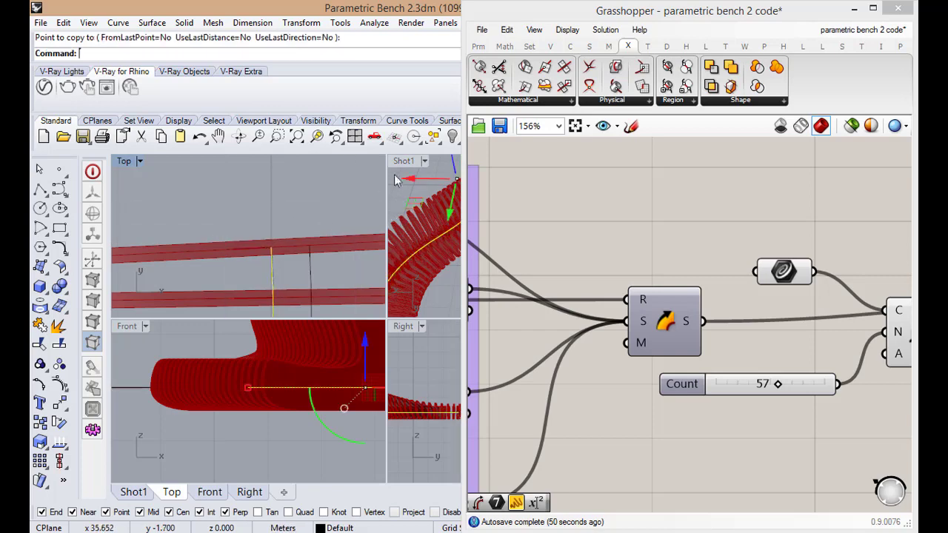
Select the copied curve, minimise the Grasshopper window and review the curve2 and Done entries in the layer list.
left_click(309, 257)
left_click_drag(462, 174, 547, 182)
left_click(854, 9)
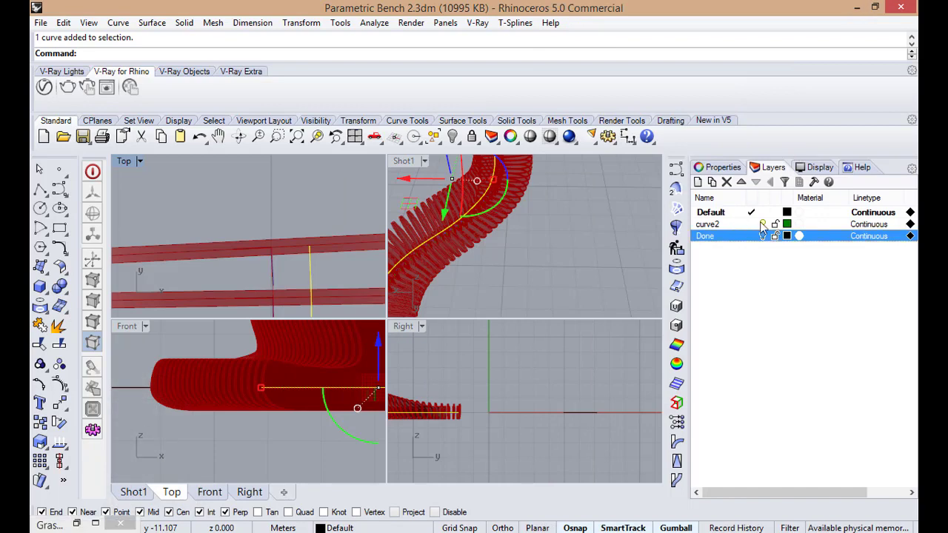
left_click(703, 169)
left_click(763, 169)
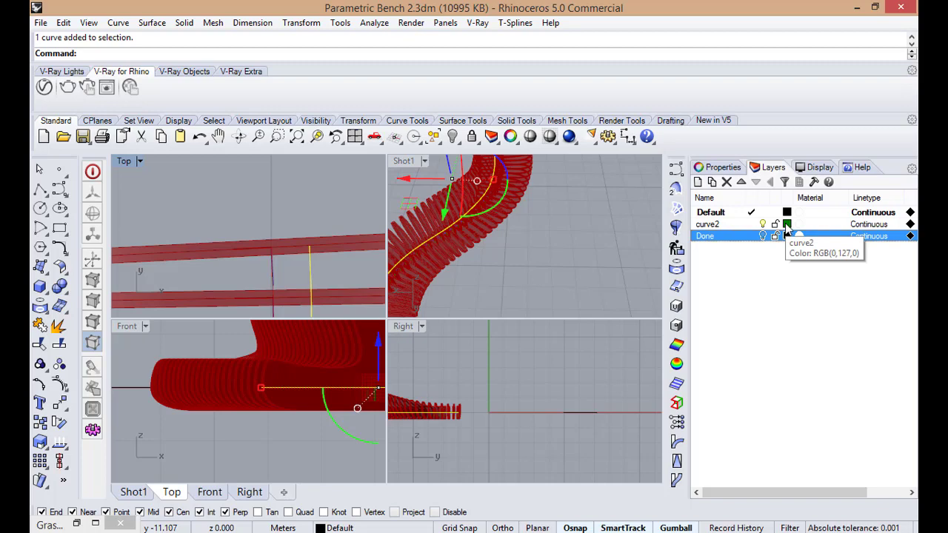
left_click(634, 228)
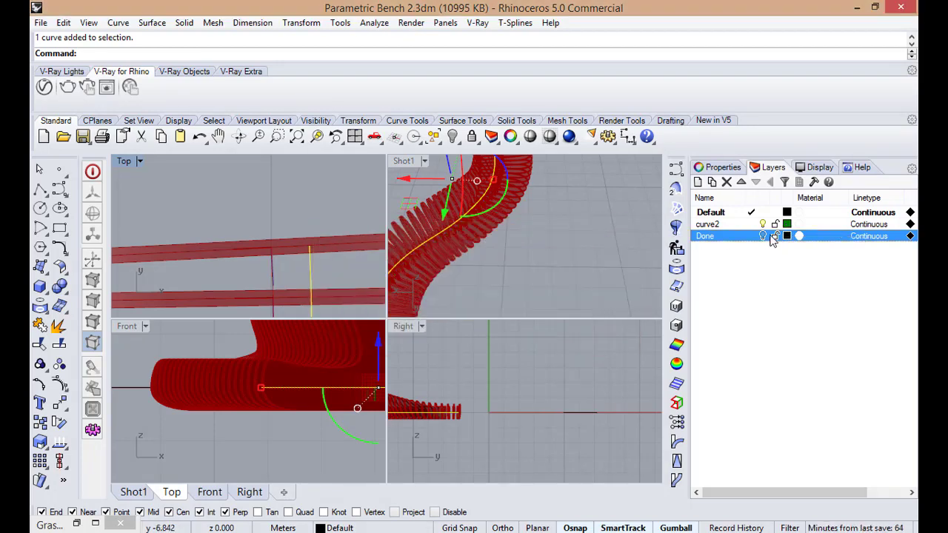
left_click(594, 186)
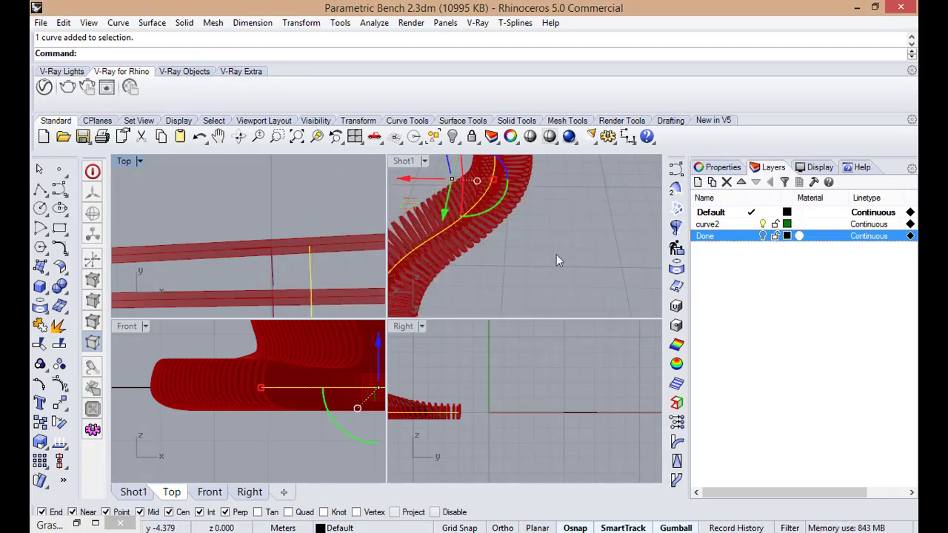
Assign the copied rail curve to layer curve2 and deselect it.
key("Escape")
scroll(285, 221, "down", 8)
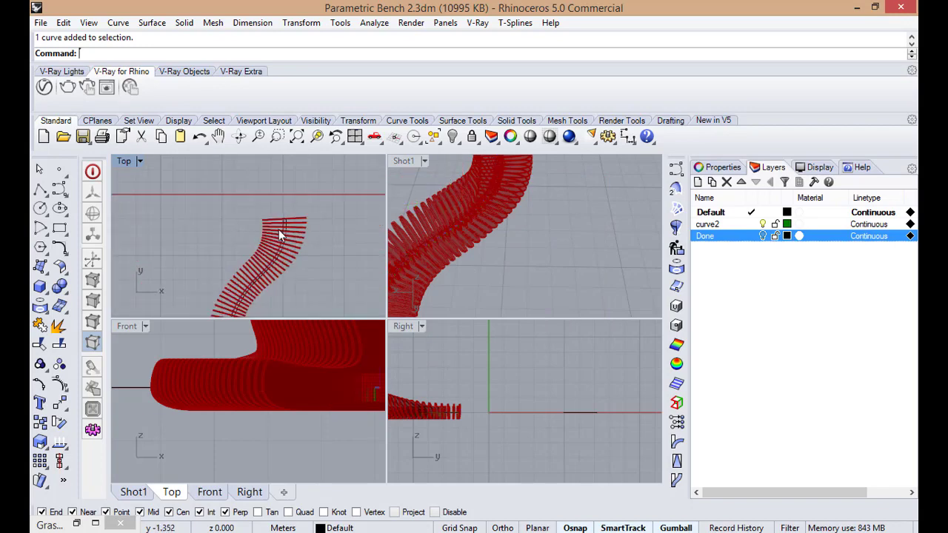
scroll(291, 206, "up", 3)
scroll(293, 205, "down", 5)
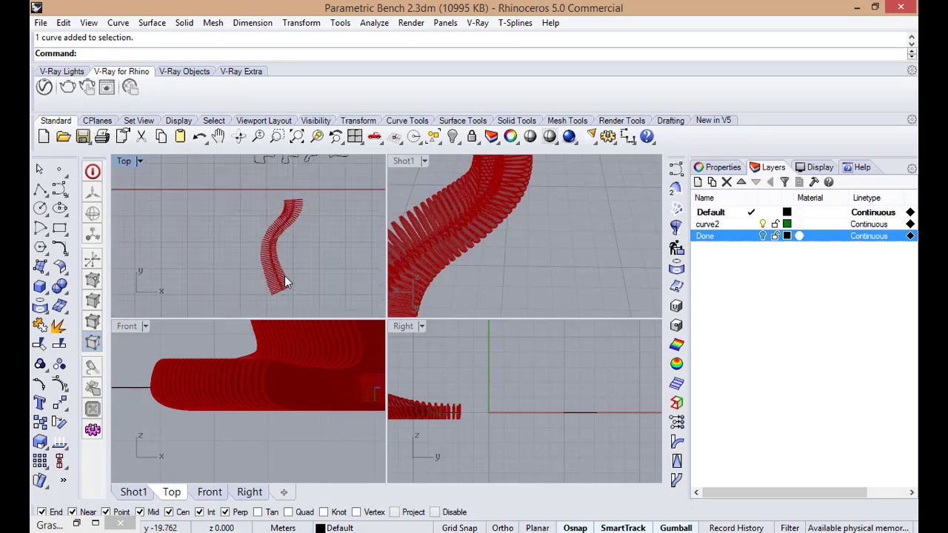
scroll(290, 211, "up", 3)
scroll(289, 199, "down", 2)
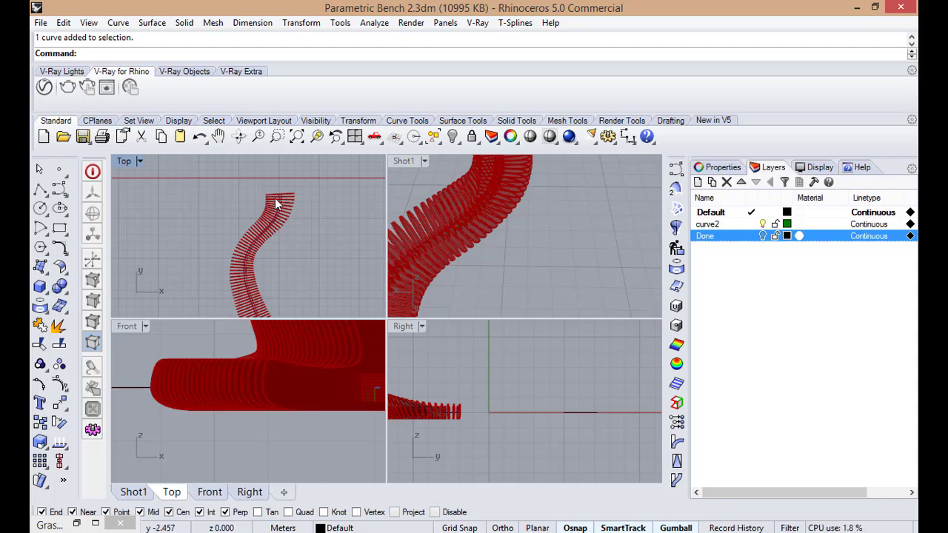
scroll(274, 218, "down", 2)
scroll(282, 223, "up", 5)
scroll(265, 240, "up", 5)
left_click(255, 240)
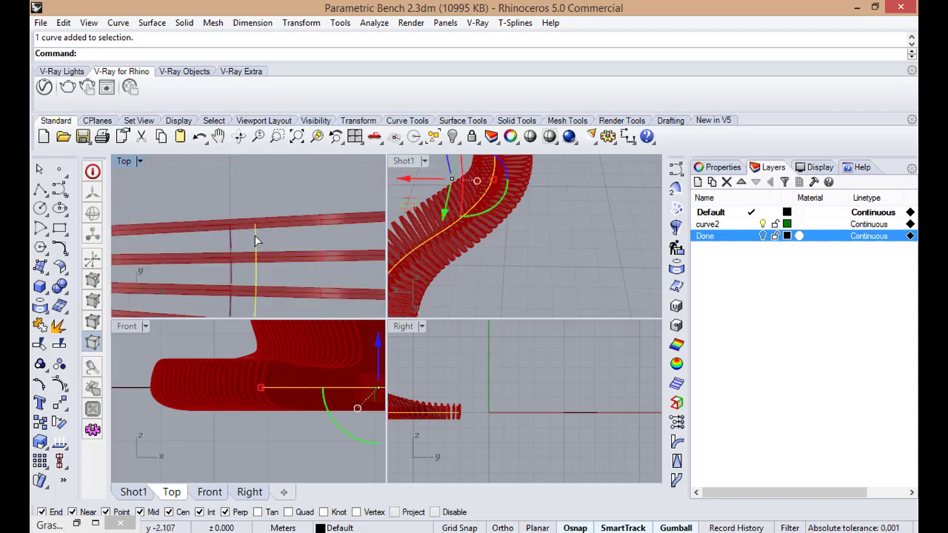
scroll(259, 222, "down", 4)
scroll(268, 215, "up", 1)
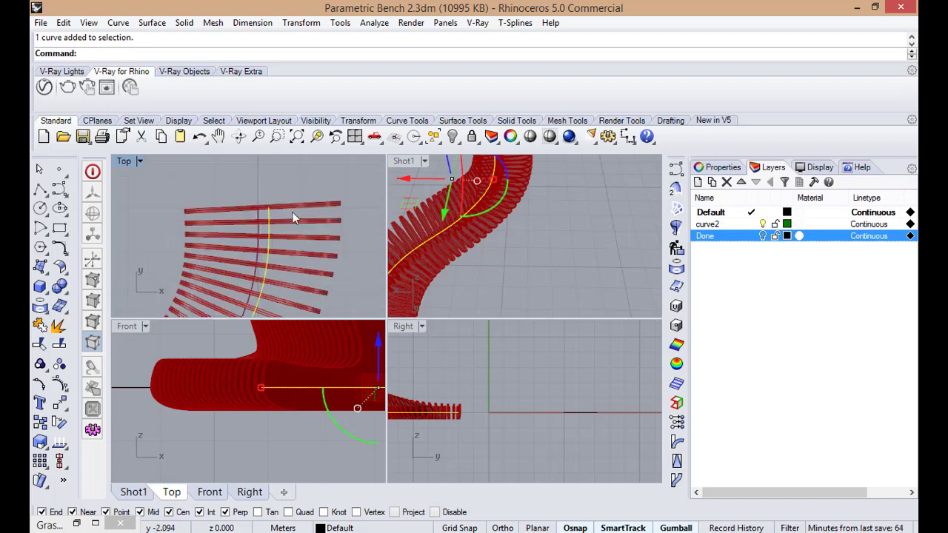
left_click(722, 169)
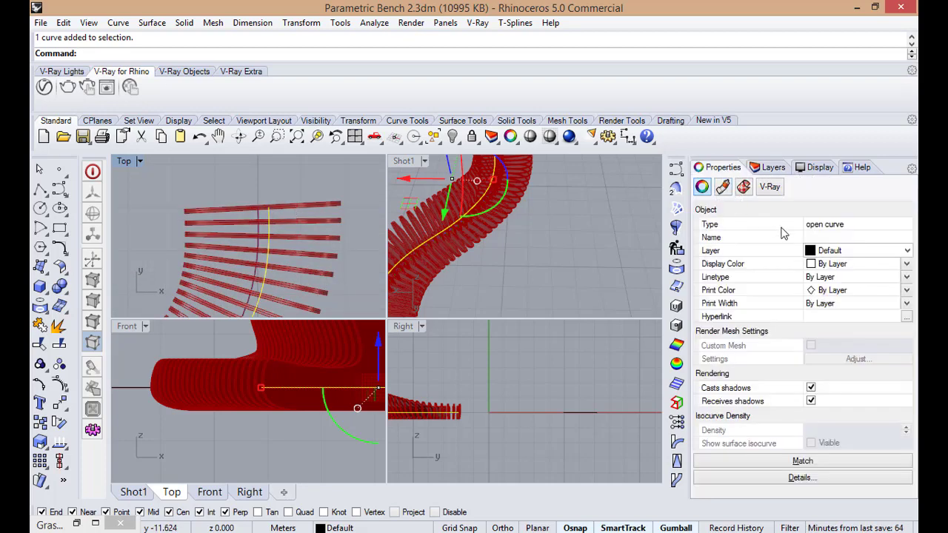
left_click(906, 250)
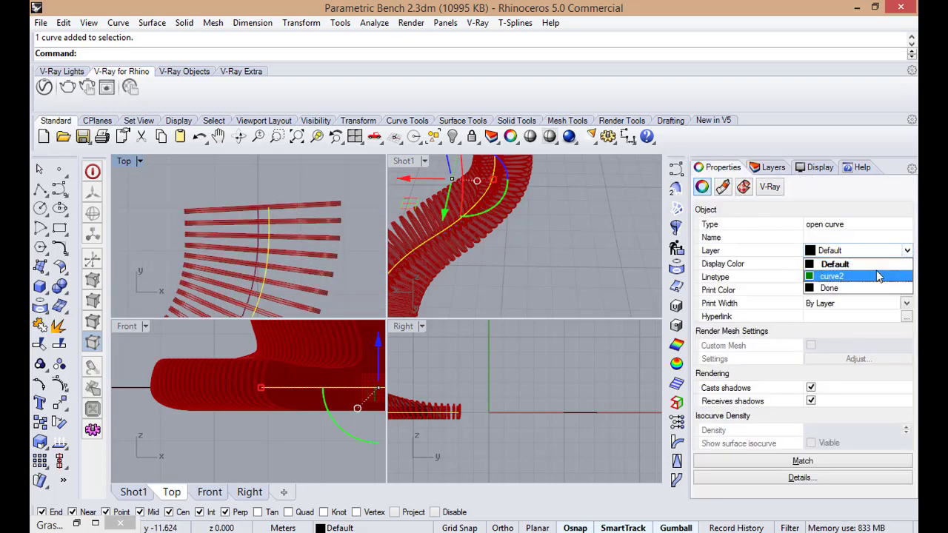
left_click(826, 275)
left_click(171, 222)
Show the edit points of the curve on layer curve2, pull a point near its upper end outward, and undo the last drag.
scroll(280, 208, "up", 2)
scroll(280, 209, "down", 6)
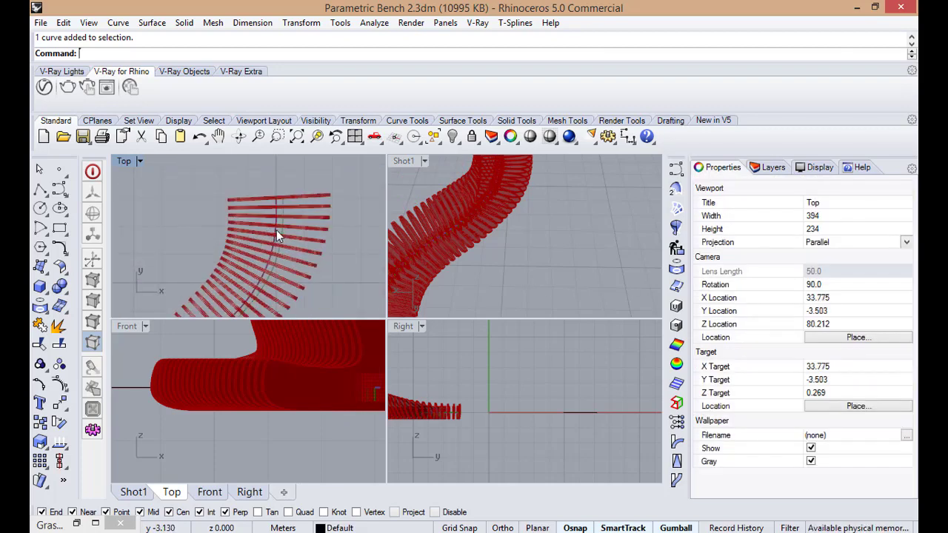
left_click(283, 226)
left_click(40, 386)
scroll(230, 222, "down", 4)
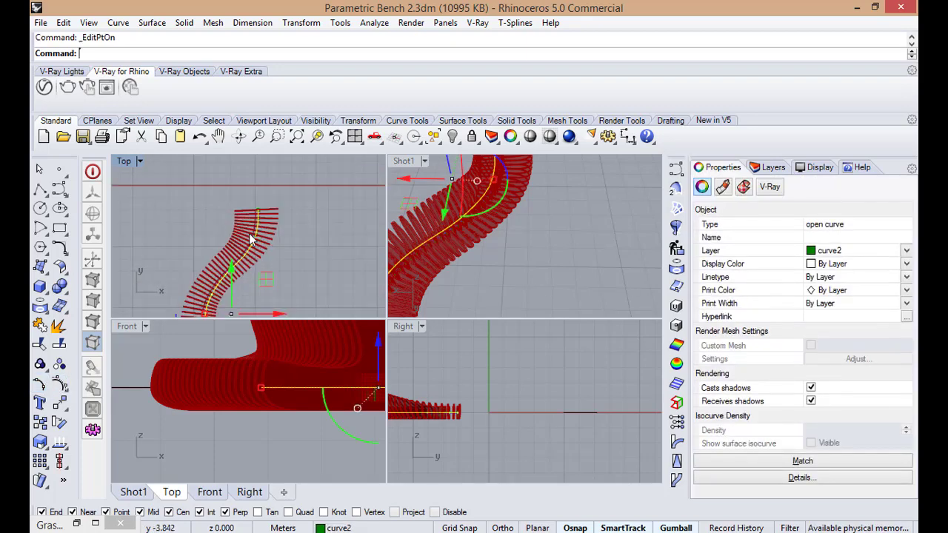
scroll(249, 238, "up", 2)
left_click_drag(247, 221, 327, 240)
left_click(276, 247)
key("ctrl+z")
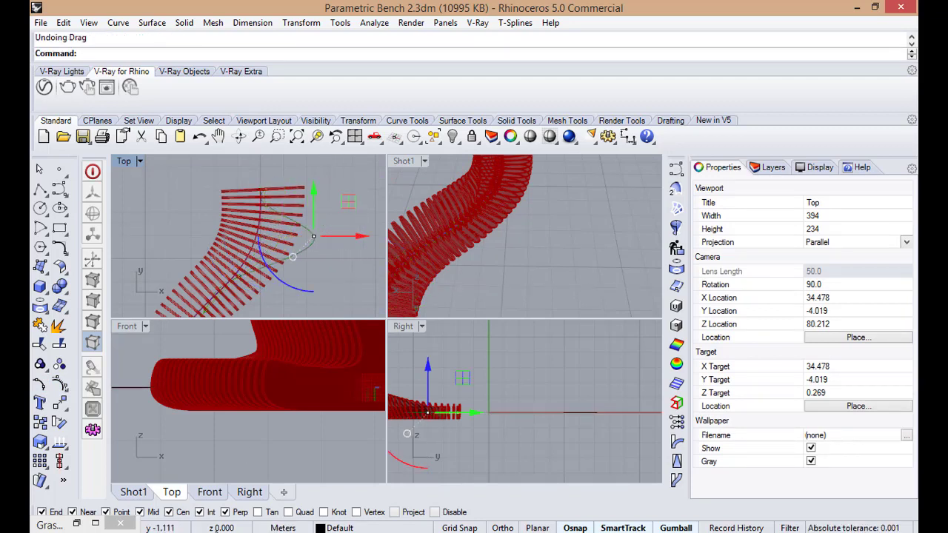
Reference the curve2 copy in the Grasshopper Curve parameter that feeds Perp Frames, and undo the remaining point drag.
left_click(96, 522)
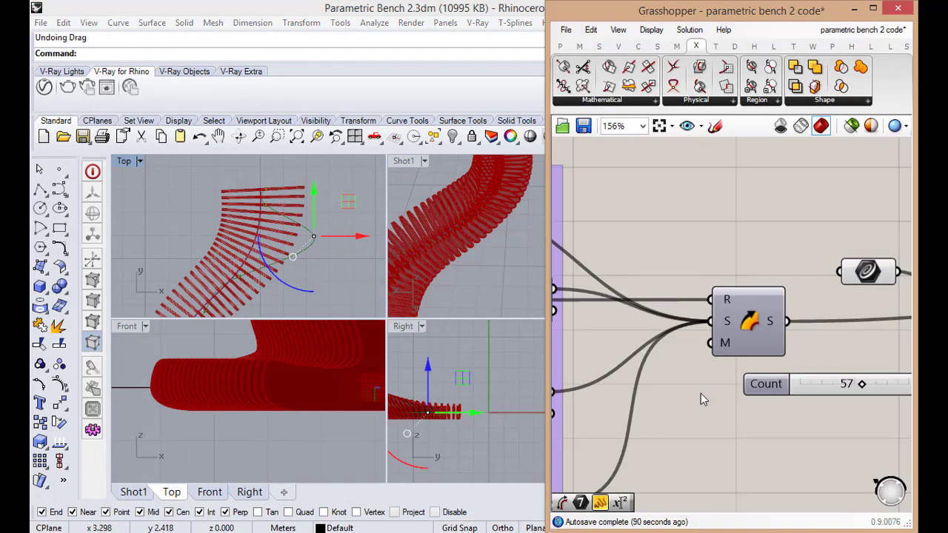
right_click_drag(700, 379, 559, 447)
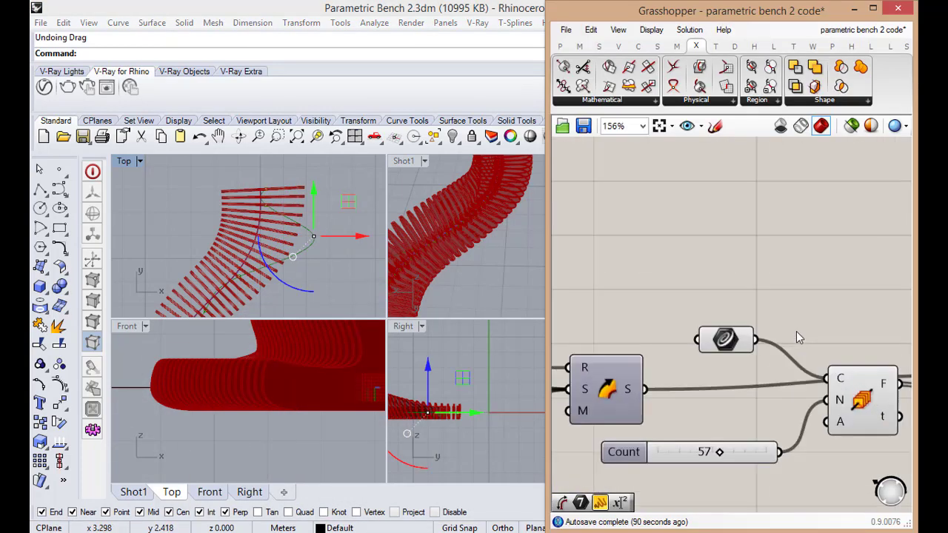
right_click(728, 349)
left_click(770, 407)
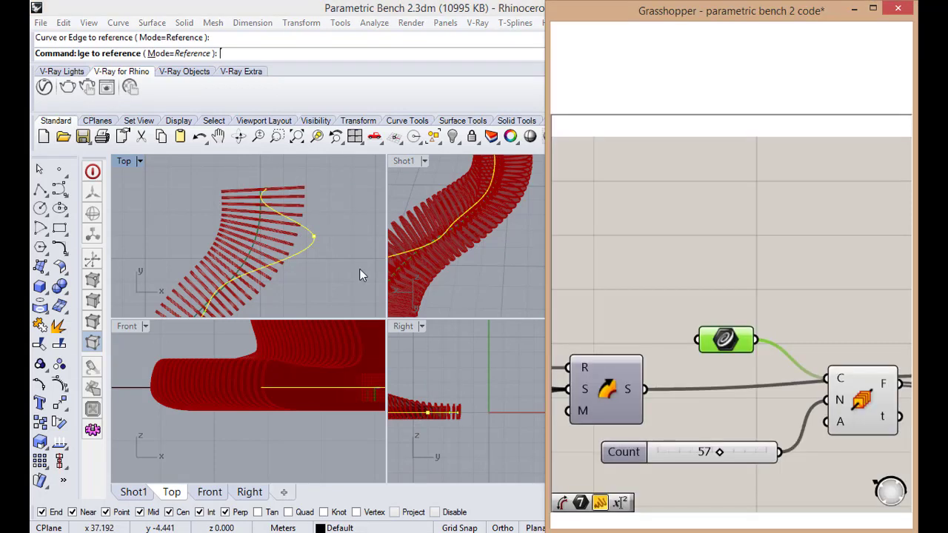
left_click(318, 238)
key("ctrl+z")
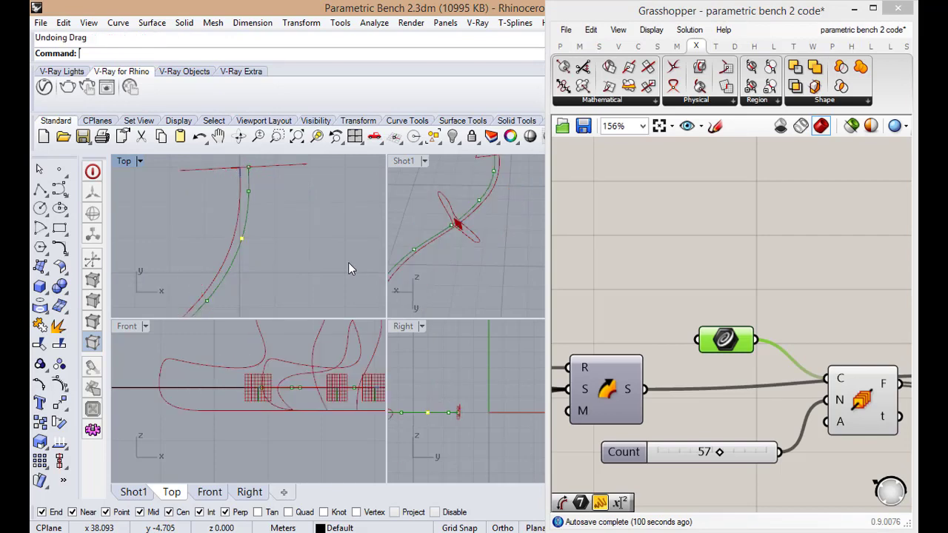
Move the copied curve so its end point snaps onto the end of the original rail curve.
left_click(328, 251)
scroll(329, 256, "down", 3)
right_click_drag(274, 196, 328, 243)
scroll(328, 243, "up", 5)
left_click(316, 234)
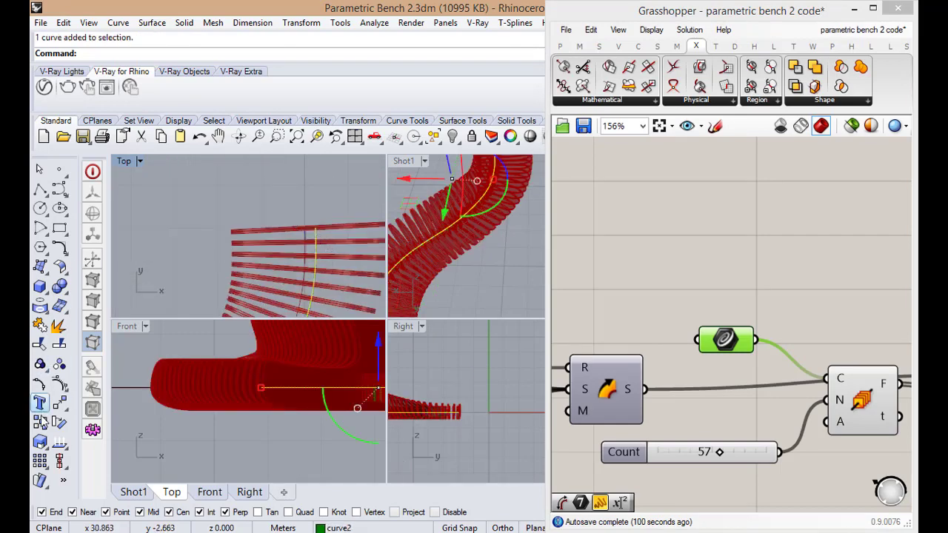
left_click(59, 404)
left_click(305, 228)
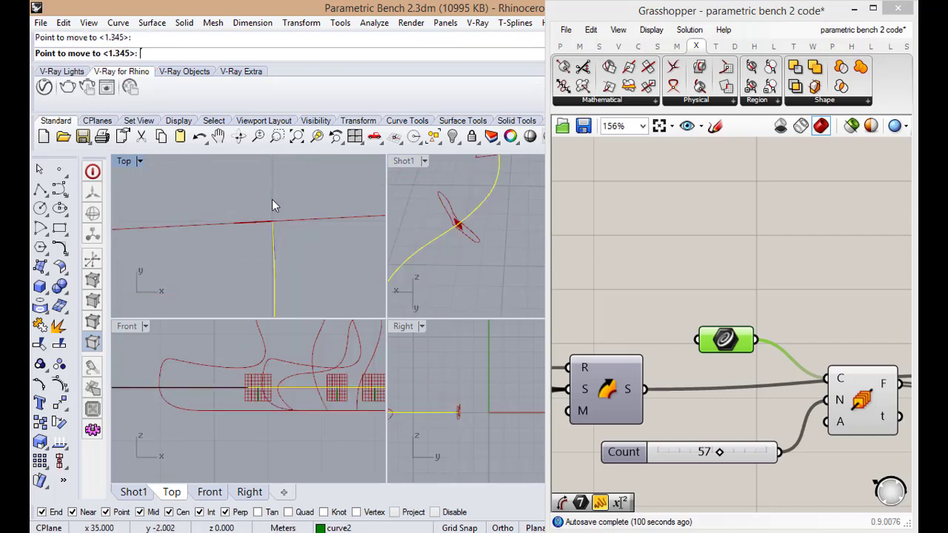
left_click(272, 205)
scroll(271, 218, "up", 5)
Try to reshape the curve on layer curve2 by shifting two of its upper points with the gumball, and undo the moves.
left_click(250, 241)
left_click(300, 291)
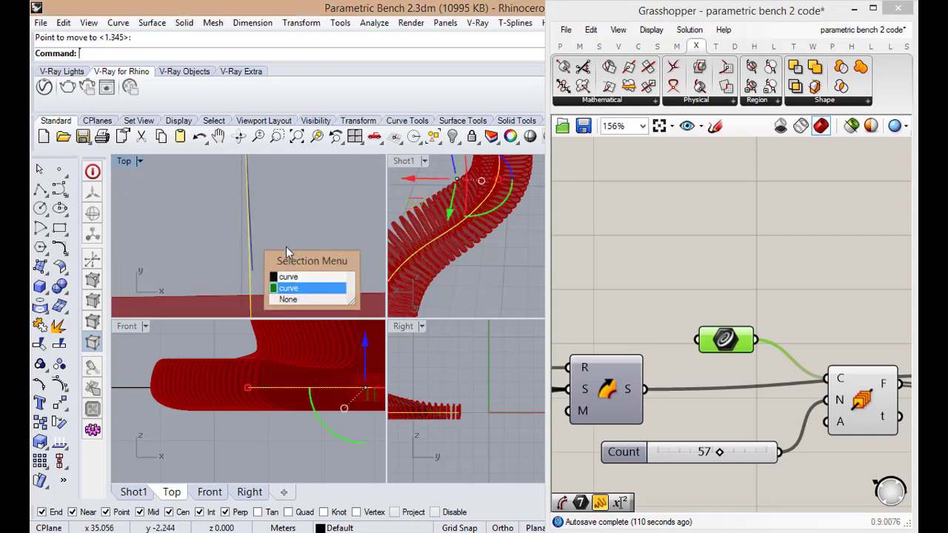
scroll(285, 235, "down", 5)
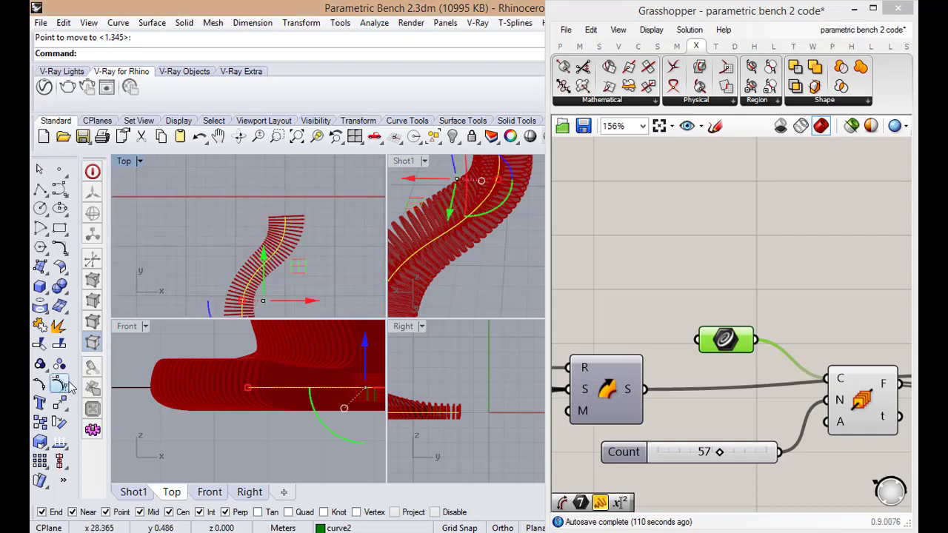
left_click(59, 385)
scroll(285, 256, "up", 5)
left_click(284, 258)
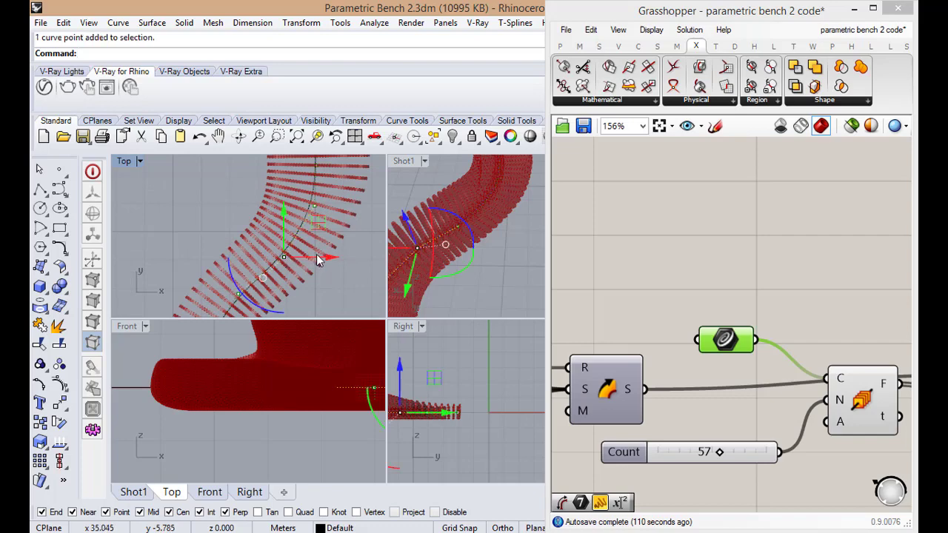
left_click_drag(316, 257, 297, 243)
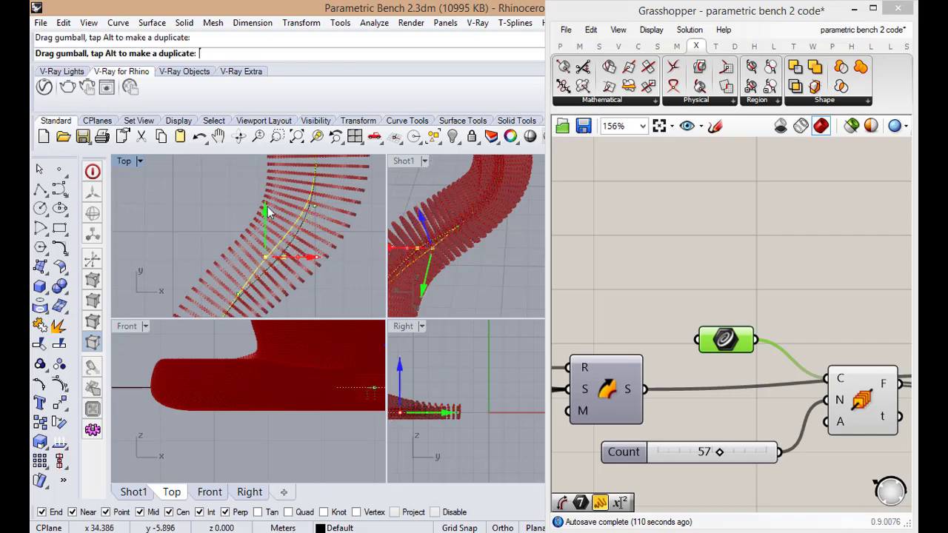
left_click_drag(268, 206, 286, 178)
left_click(316, 268)
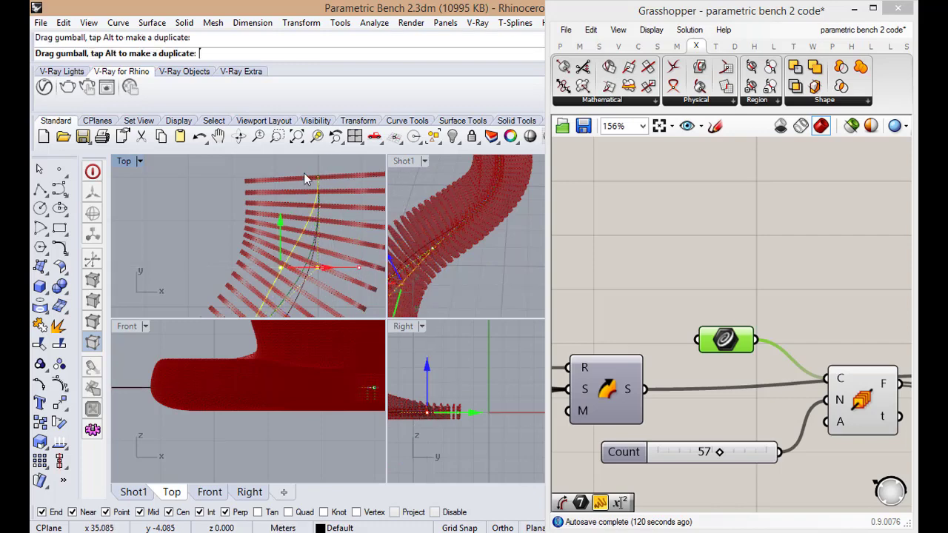
scroll(316, 178, "down", 8)
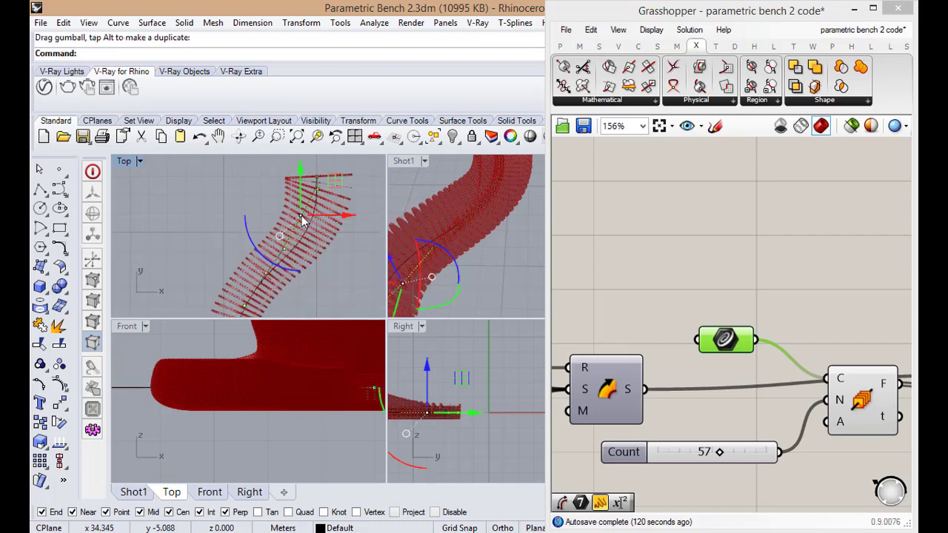
key("ctrl+z")
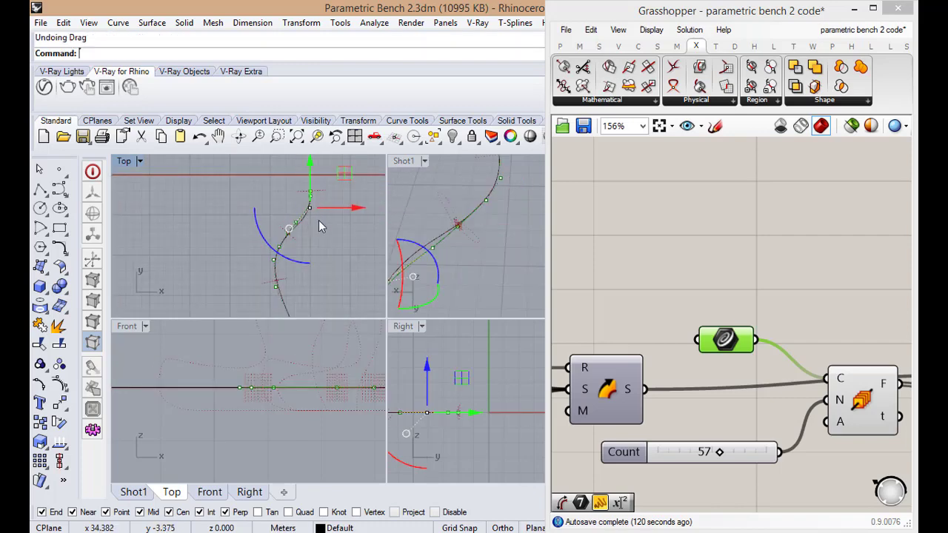
key("ctrl+z")
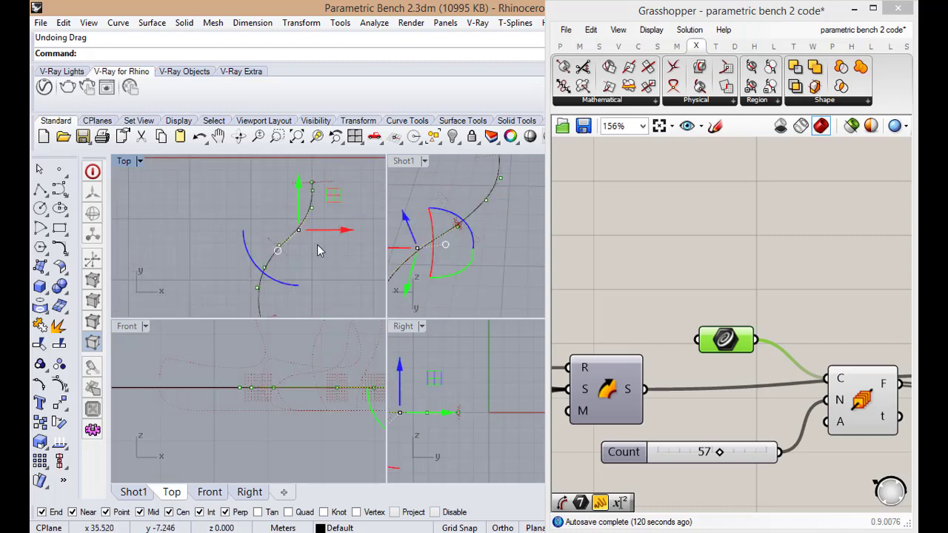
Undo the last move of the curve2 copy and move it so its upper end point snaps onto the original rail curve's end.
left_click(322, 259)
scroll(305, 210, "up", 8)
key("ctrl+z")
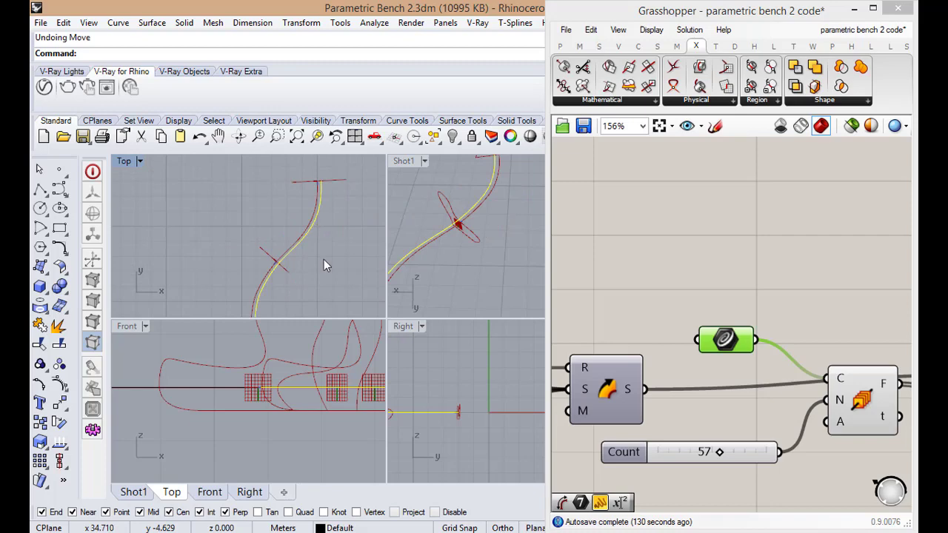
left_click(319, 184)
scroll(322, 183, "up", 5)
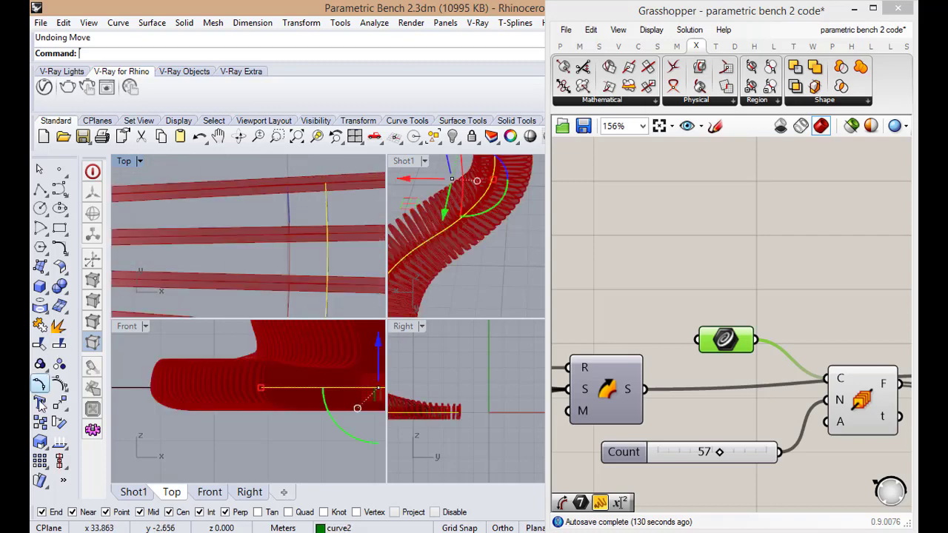
left_click(40, 403)
left_click(327, 178)
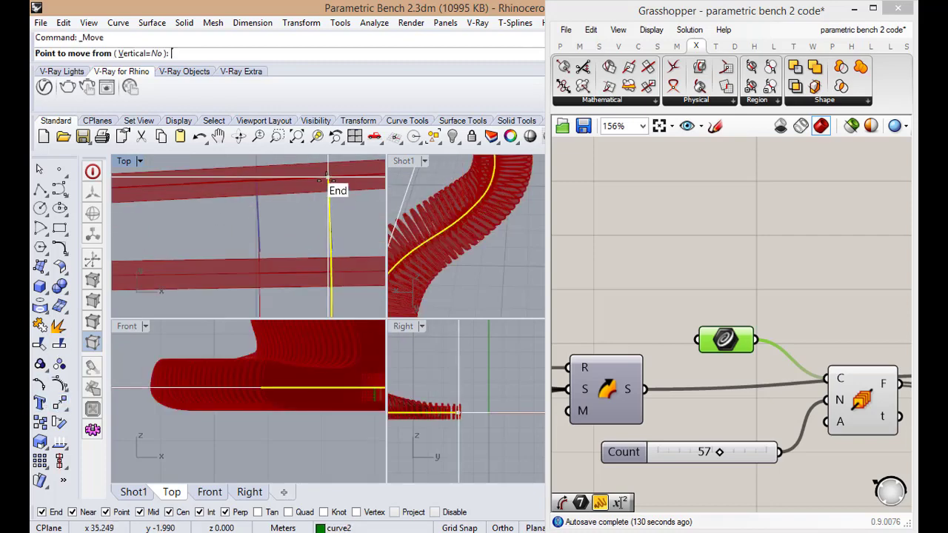
left_click(258, 180)
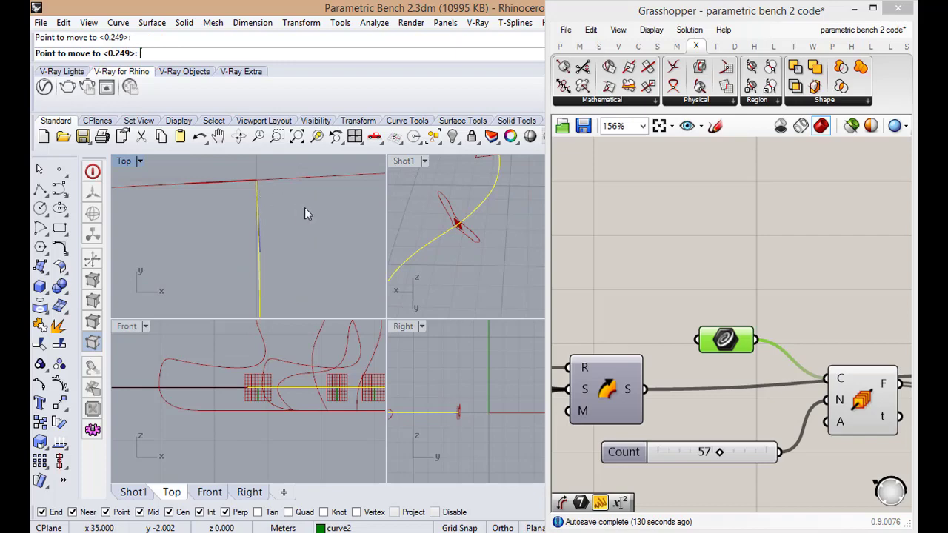
Inspect the bench sections in the enlarged Shot1 view from several angles and check the curves' upper ends in the Top view.
double_click(397, 161)
scroll(409, 284, "down", 10)
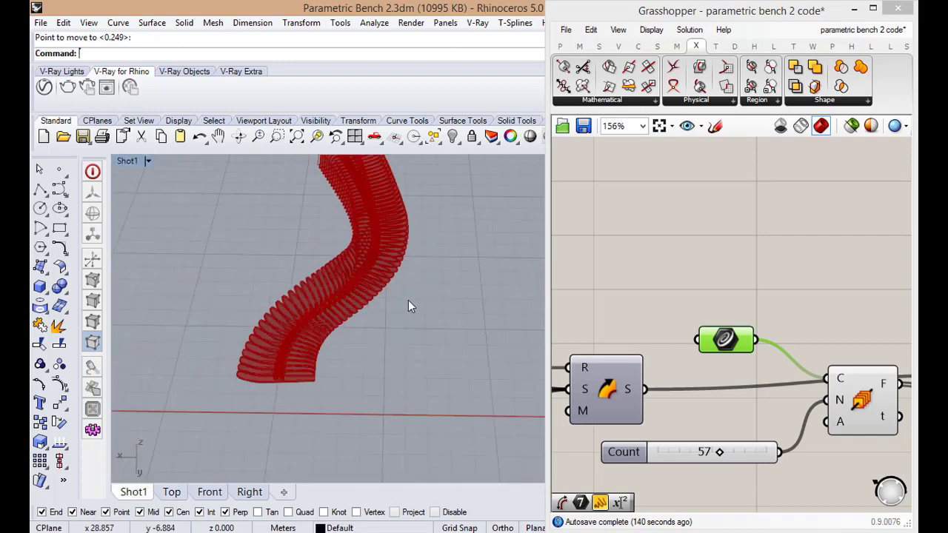
right_click_drag(367, 344, 206, 235)
scroll(431, 259, "up", 8)
scroll(322, 296, "down", 4)
scroll(375, 292, "up", 3)
double_click(134, 164)
scroll(266, 262, "down", 3)
scroll(301, 270, "up", 4)
Select the curve on layer curve2 and repeat the end-to-end move using the End snap at the rail curve's upper end.
left_click(287, 277)
left_click(326, 311)
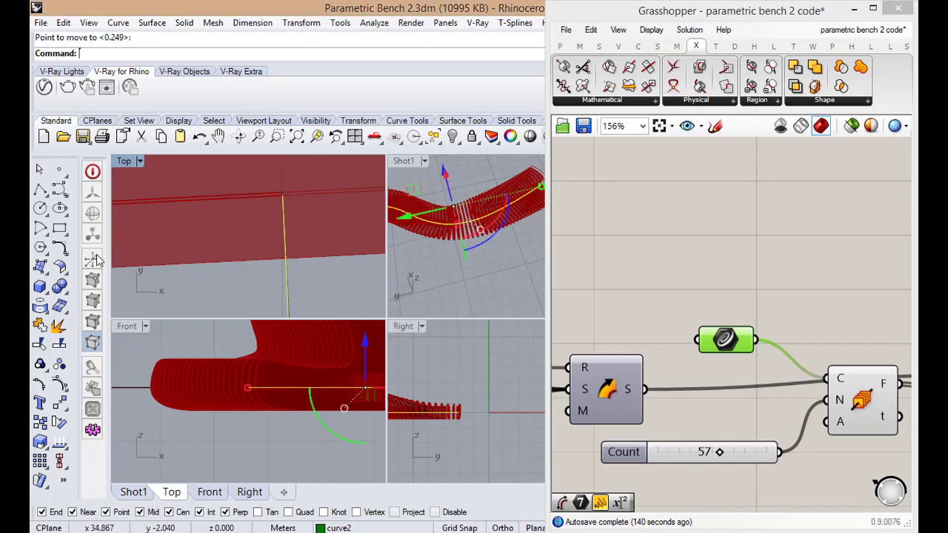
left_click(59, 405)
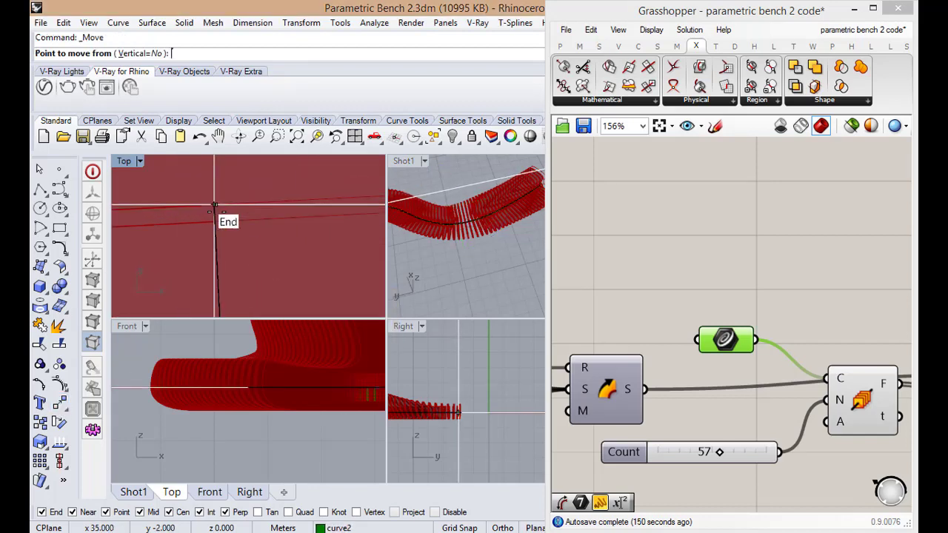
left_click(214, 205)
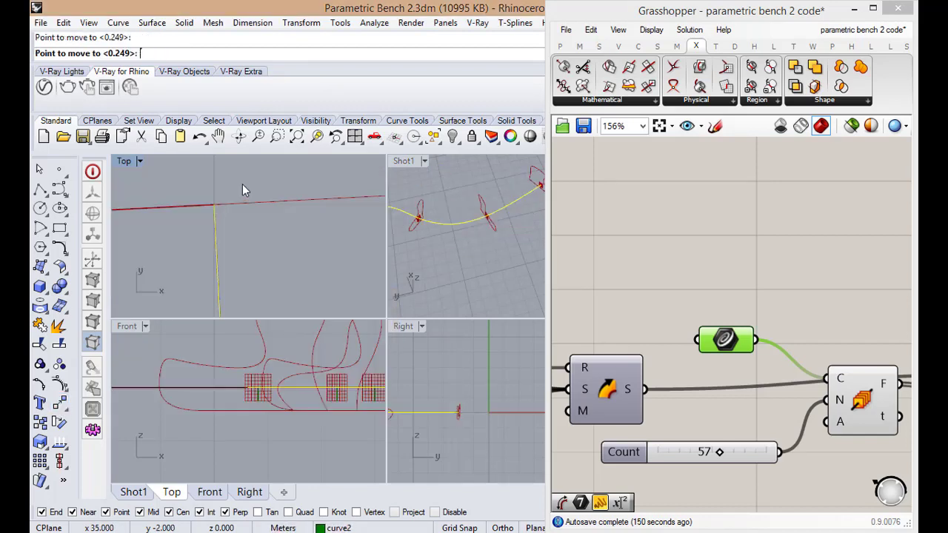
left_click(241, 185)
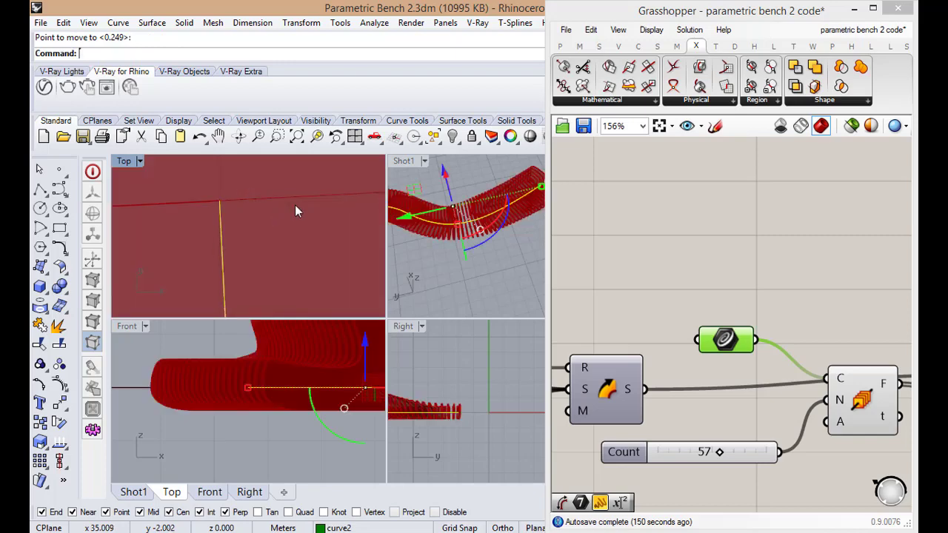
Examine the spacing and orientation of the bench sections in the Shot1 and Top views.
double_click(403, 161)
right_click_drag(408, 294, 202, 340)
left_click(682, 408)
scroll(682, 407, "down", 3)
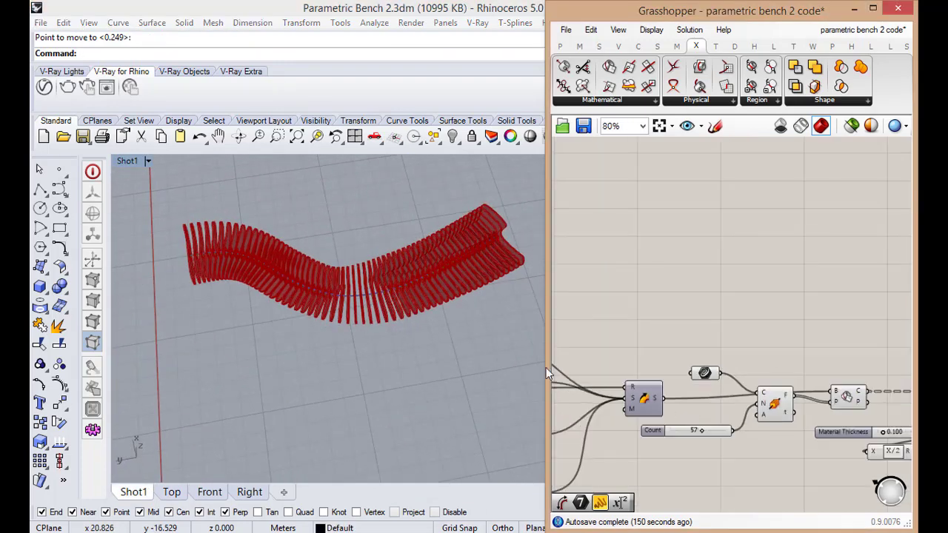
right_click_drag(331, 331, 281, 318)
double_click(130, 162)
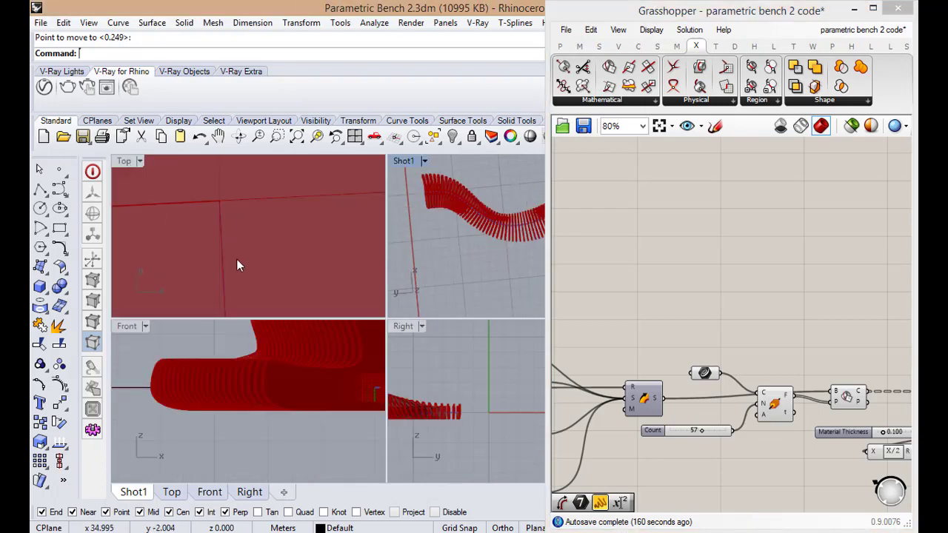
scroll(287, 285, "down", 10)
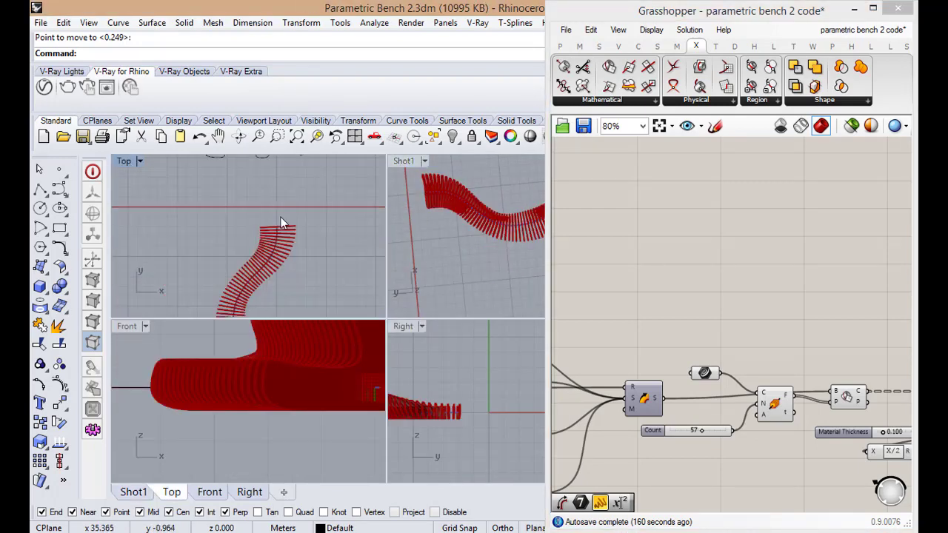
scroll(260, 222, "up", 3)
scroll(245, 226, "down", 5)
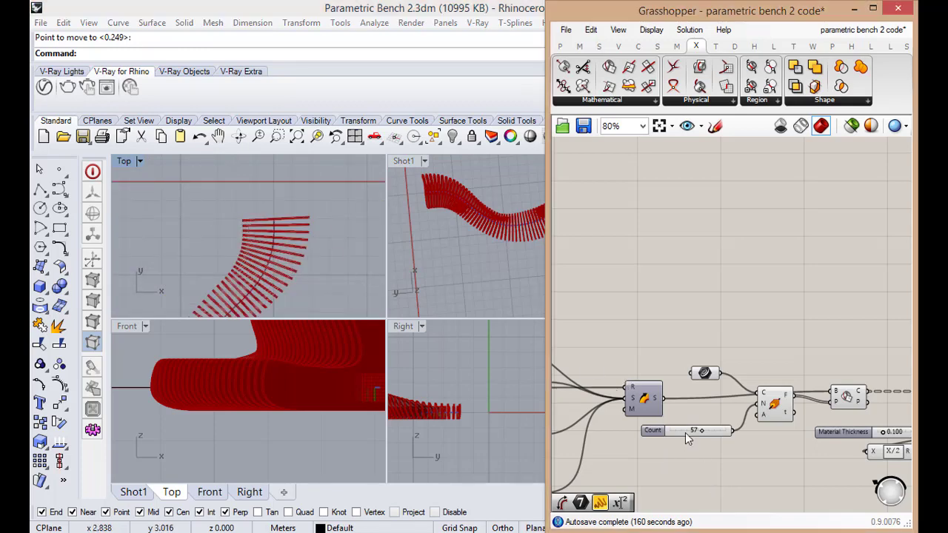
Set the Count slider feeding Perp Frames to 75.
scroll(701, 429, "up", 6)
double_click(716, 435)
left_click_drag(731, 434, 668, 432)
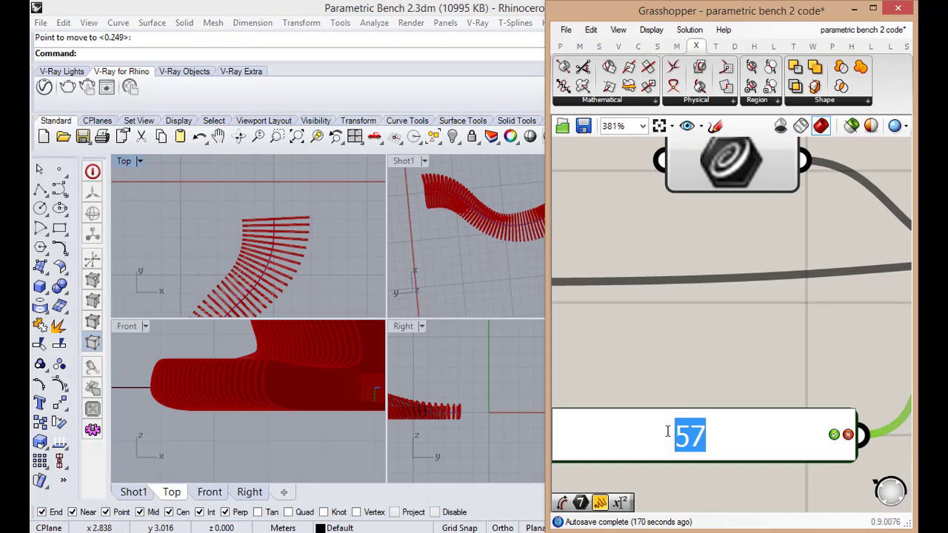
type("80")
key("BackSpace")
key("BackSpace")
type("75")
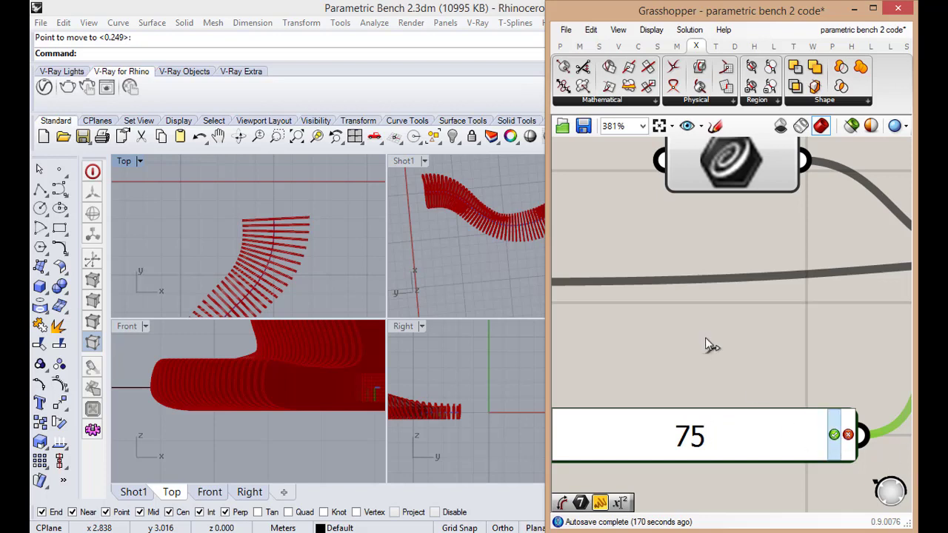
key("Return")
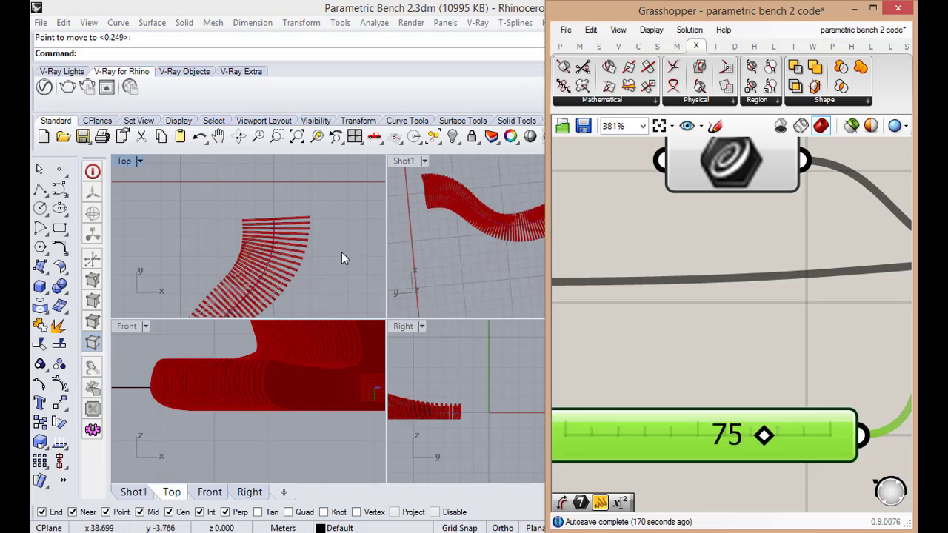
Review the denser bench sections along the whole rail in the Top and Shot1 views.
scroll(270, 217, "down", 3)
scroll(319, 246, "up", 4)
scroll(305, 227, "down", 3)
scroll(308, 214, "up", 5)
scroll(333, 196, "down", 2)
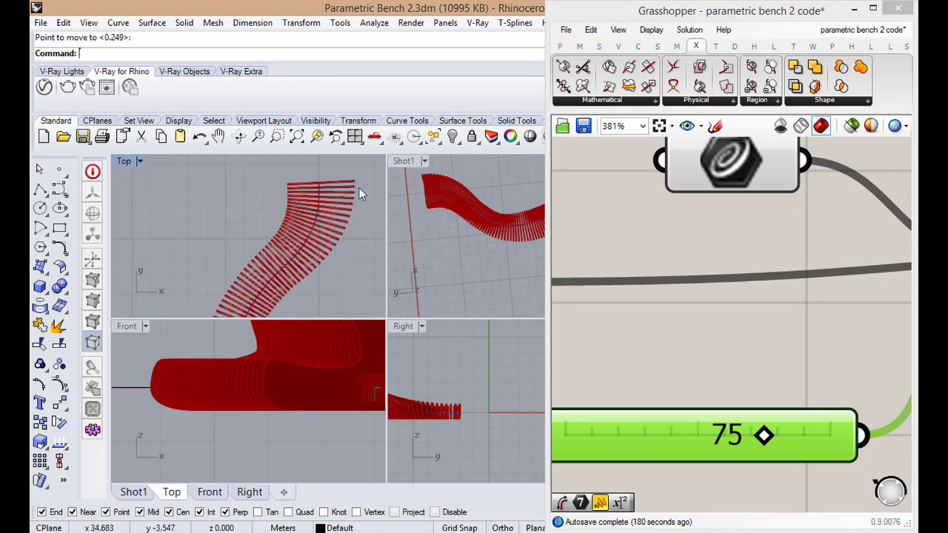
double_click(400, 160)
right_click_drag(404, 207, 314, 304)
scroll(349, 259, "up", 5)
scroll(487, 284, "down", 2)
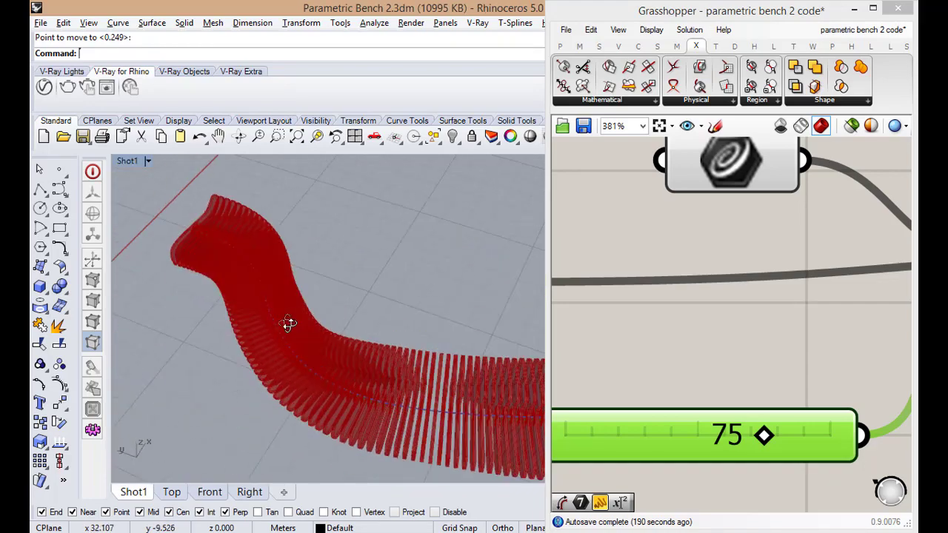
right_click_drag(284, 324, 323, 349)
scroll(259, 339, "down", 5)
scroll(337, 432, "up", 5)
double_click(126, 161)
left_click(251, 254)
scroll(266, 252, "down", 3)
scroll(266, 252, "up", 3)
scroll(431, 216, "down", 5)
scroll(334, 251, "down", 4)
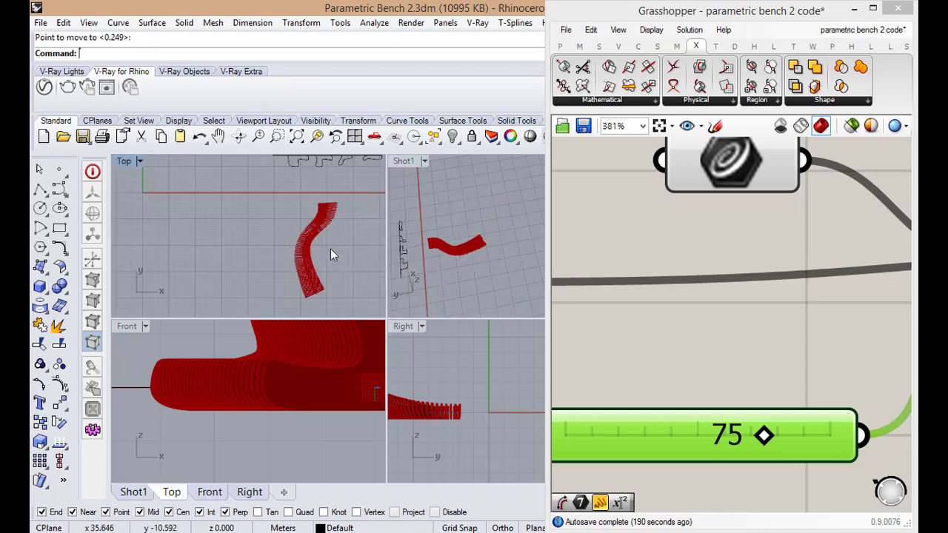
left_click(667, 368)
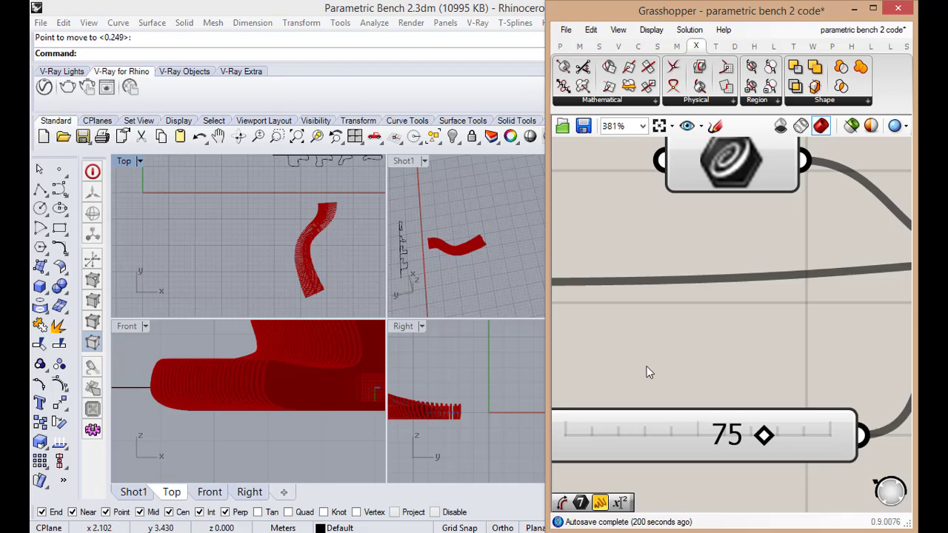
scroll(646, 373, "down", 10)
scroll(330, 242, "up", 3)
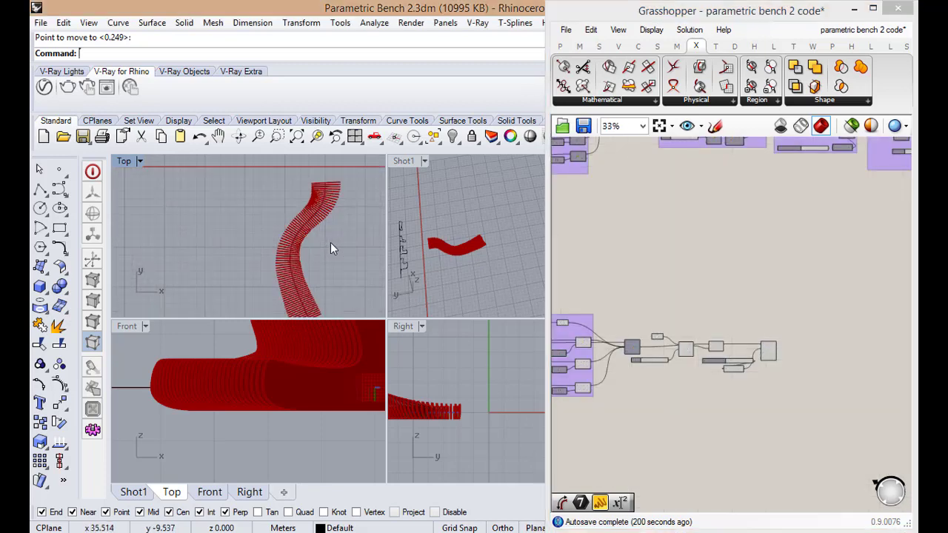
scroll(331, 242, "up", 3)
scroll(351, 178, "down", 2)
scroll(299, 252, "down", 3)
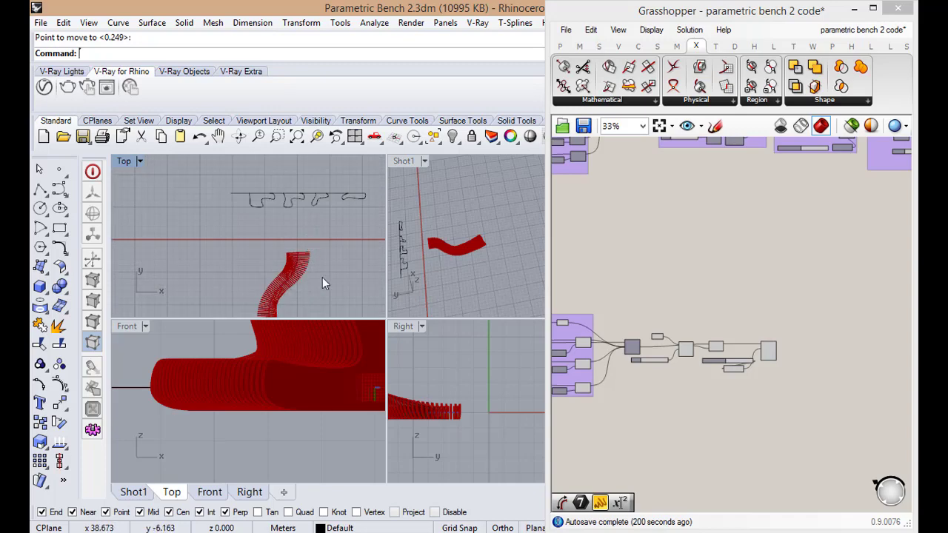
Group the Grasshopper components from the Sweep through Perp Frames to the Material Thickness part of the definition.
scroll(619, 329, "up", 3)
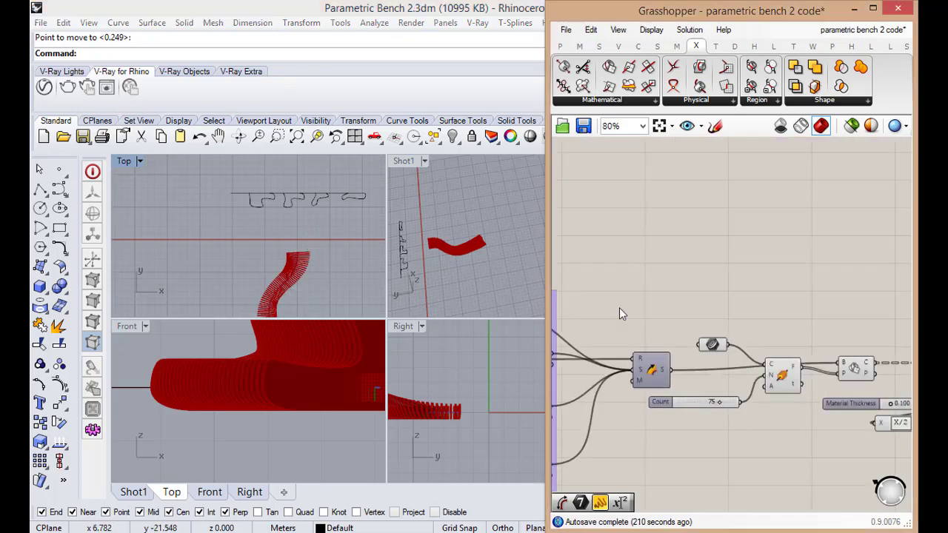
scroll(617, 295, "down", 2)
left_click_drag(617, 280, 841, 406)
middle_click(841, 404)
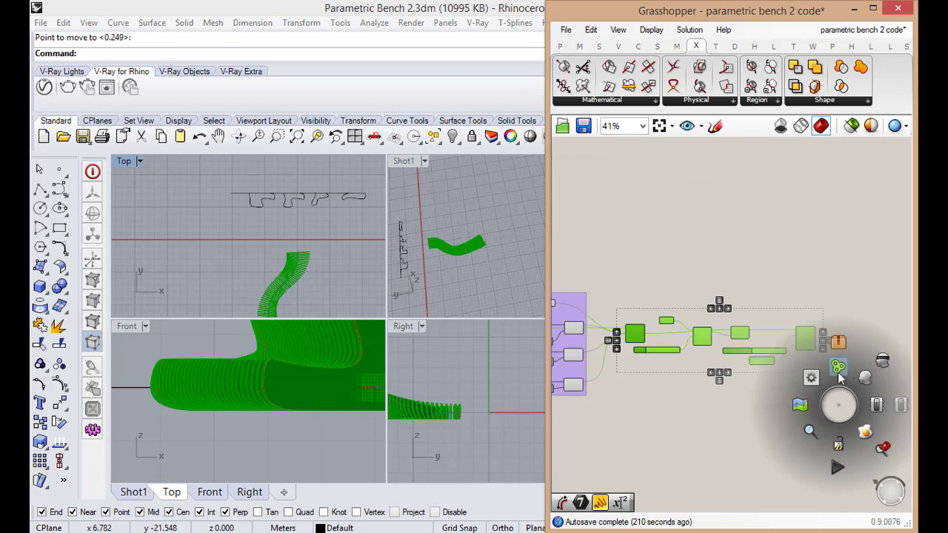
left_click(838, 370)
left_click(744, 405)
scroll(649, 367, "down", 2)
scroll(770, 343, "up", 3)
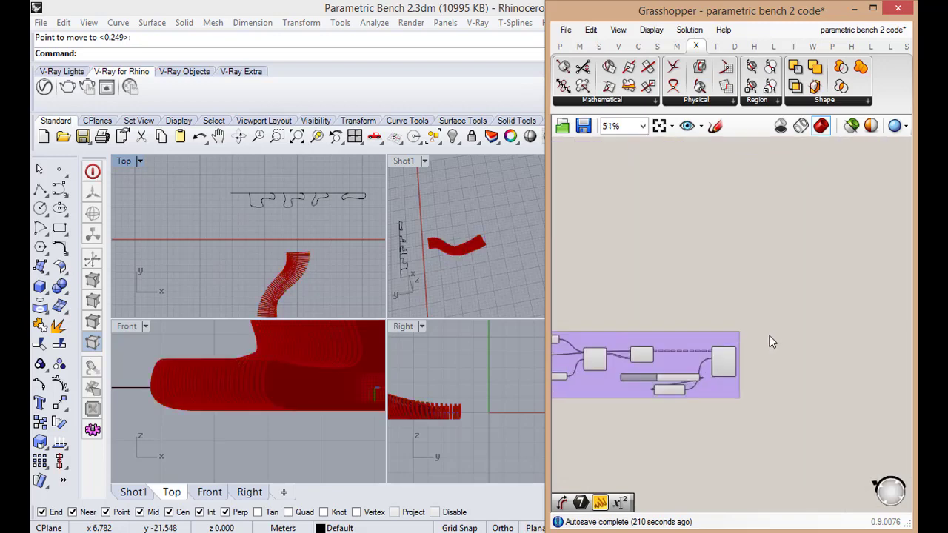
left_click(290, 279)
scroll(315, 233, "down", 6)
scroll(312, 266, "up", 4)
left_click(40, 191)
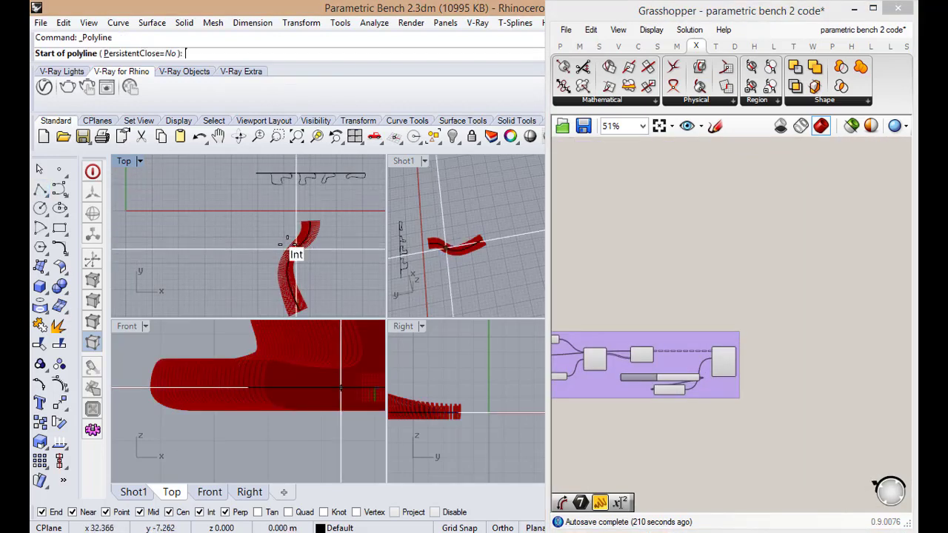
scroll(296, 245, "up", 4)
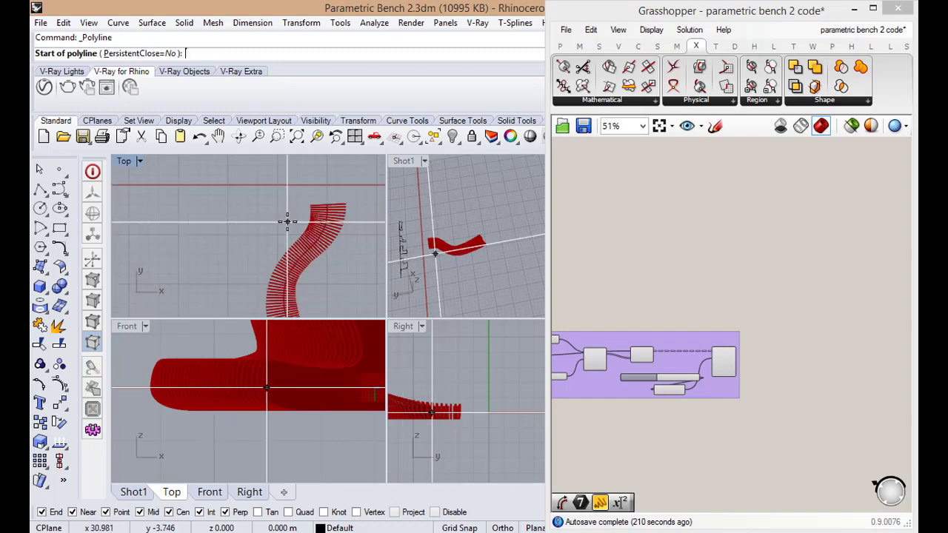
key("Escape")
scroll(296, 229, "down", 3)
scroll(299, 241, "up", 2)
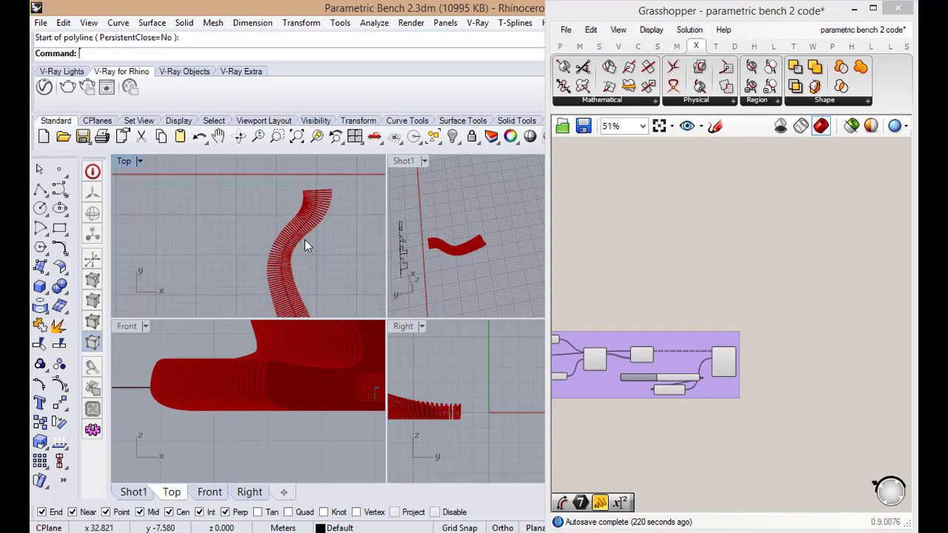
left_click(40, 190)
scroll(315, 191, "up", 2)
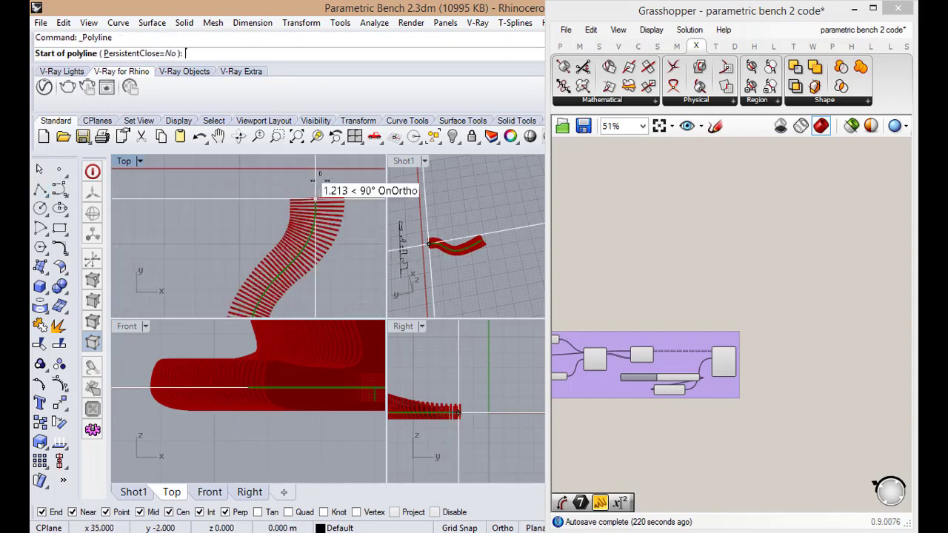
scroll(316, 179, "up", 2)
scroll(317, 185, "down", 4)
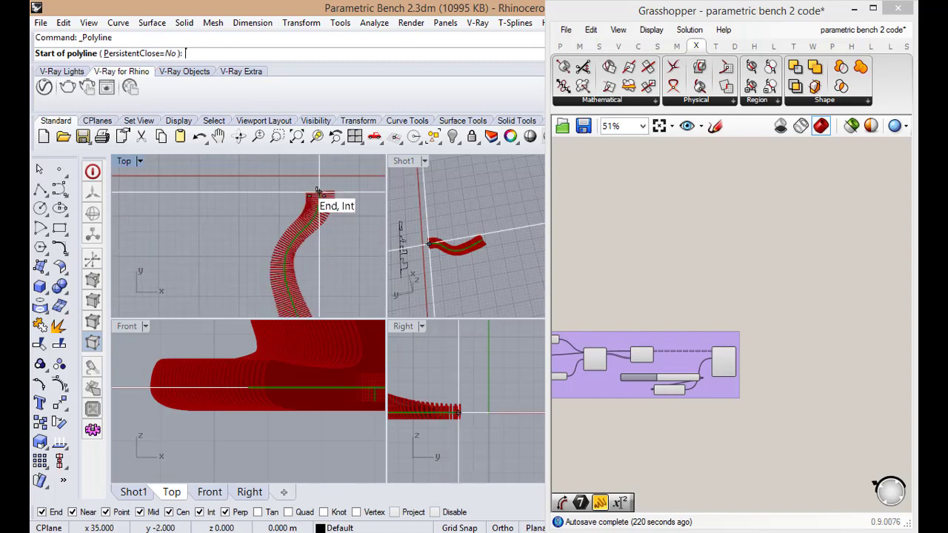
scroll(317, 191, "up", 3)
key("Escape")
scroll(314, 222, "up", 1)
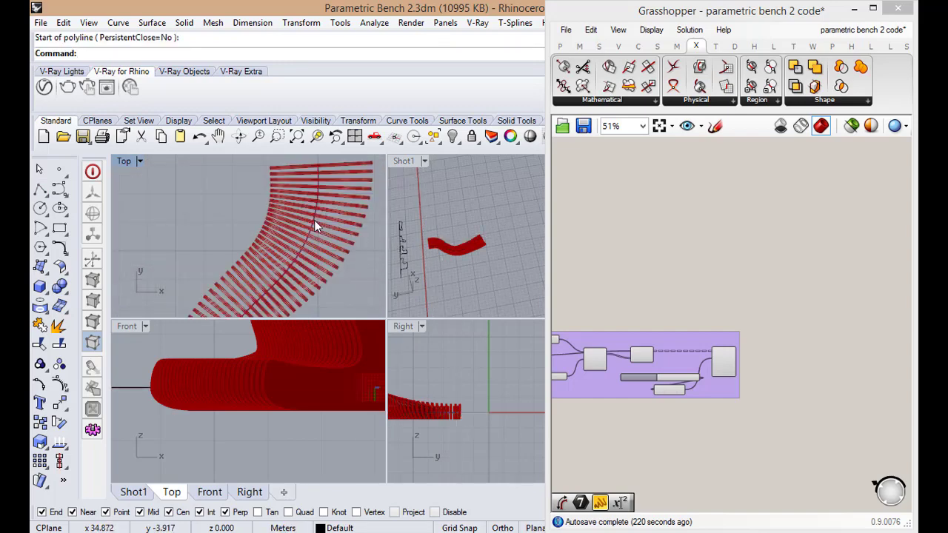
left_click(314, 220)
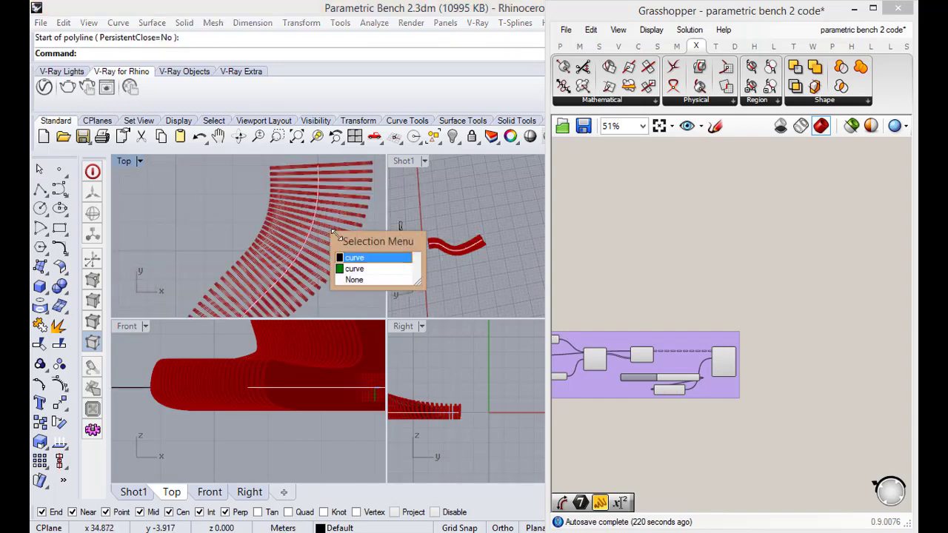
left_click(492, 294)
Add an empty Curve parameter to the empty canvas area just beyond the new group.
right_click_drag(862, 354, 743, 352)
double_click(682, 353)
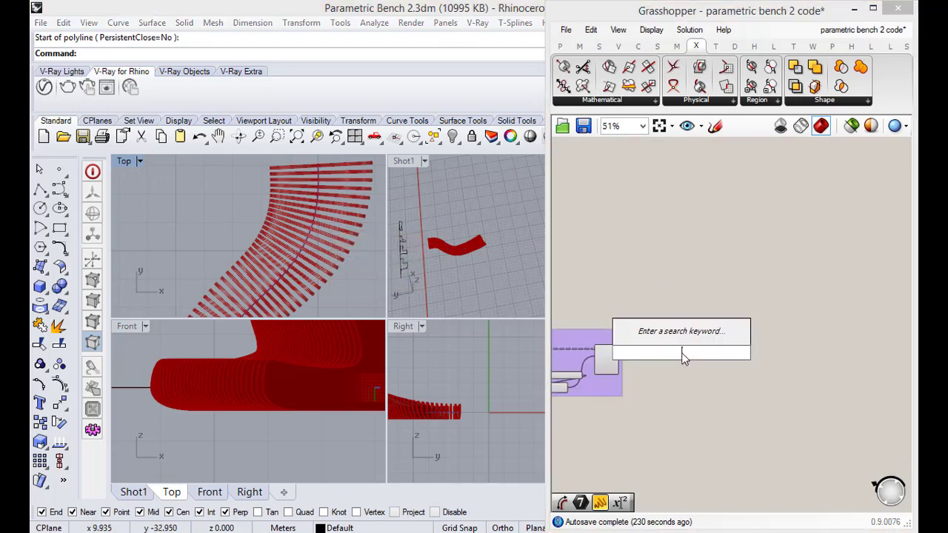
type("curev")
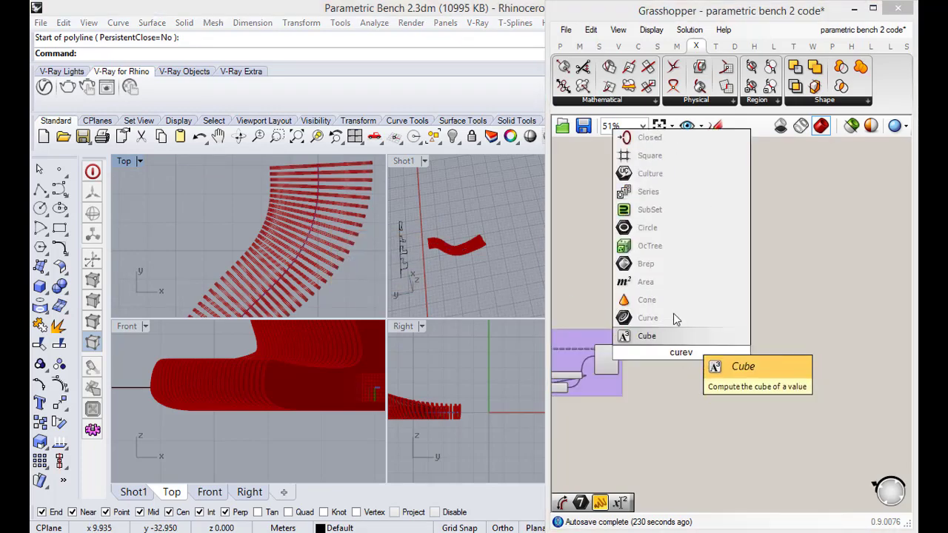
left_click(674, 315)
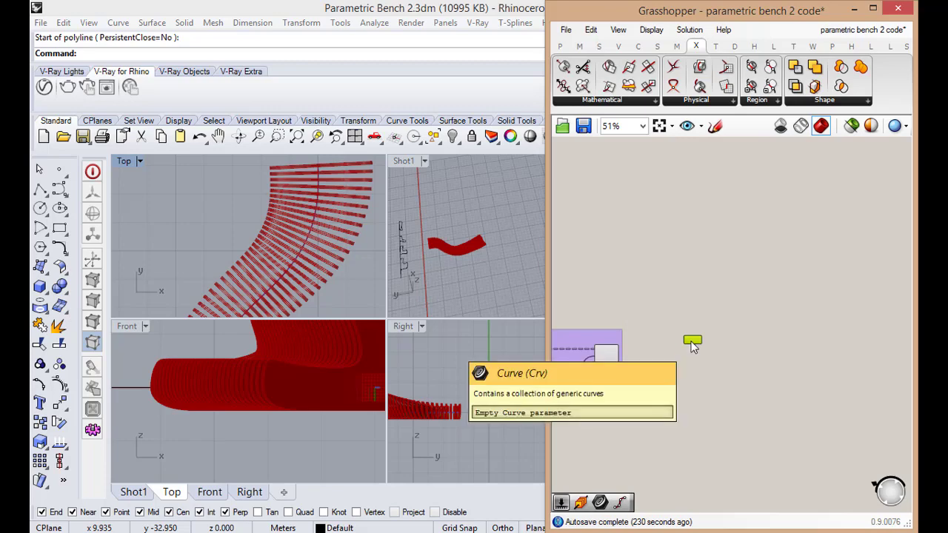
Add a Move component to the empty canvas area just beyond the Material Thickness group.
scroll(690, 352, "down", 8)
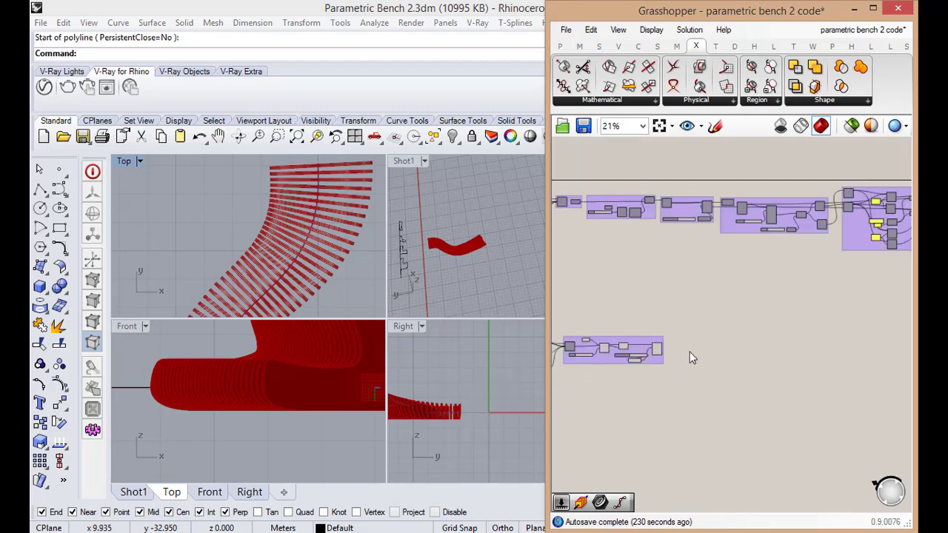
scroll(768, 357, "up", 3)
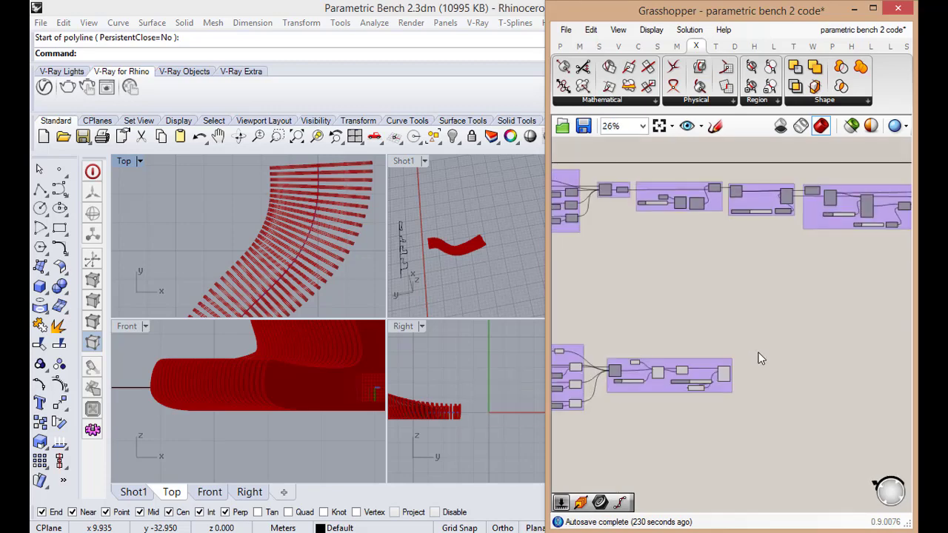
double_click(758, 355)
type("m")
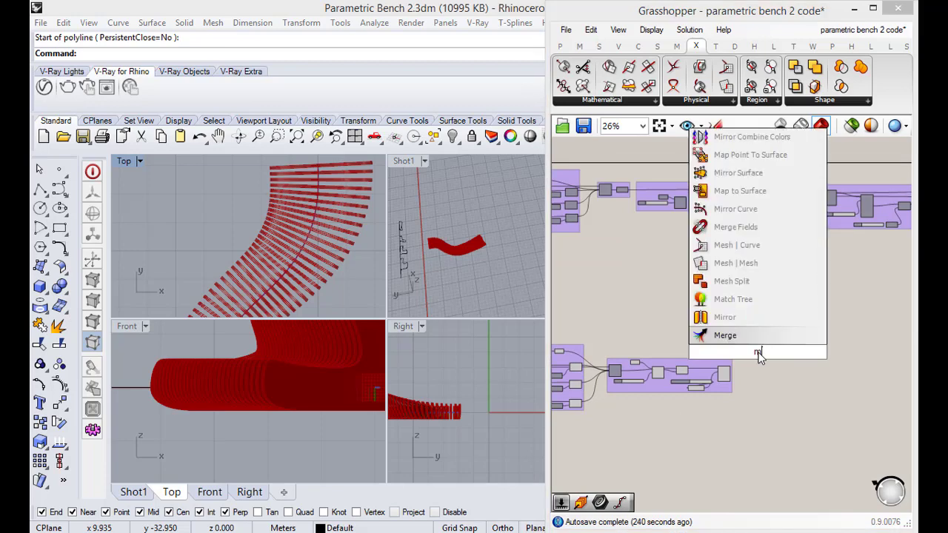
type("ove")
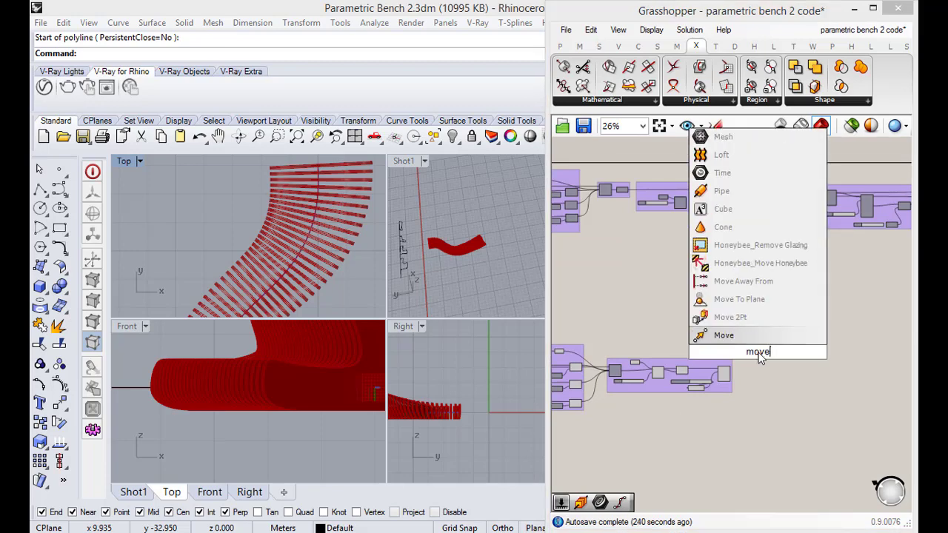
left_click(756, 335)
Connect the rail curve parameter at the start of the lower definition to the Move component's geometry input.
scroll(759, 362, "down", 3)
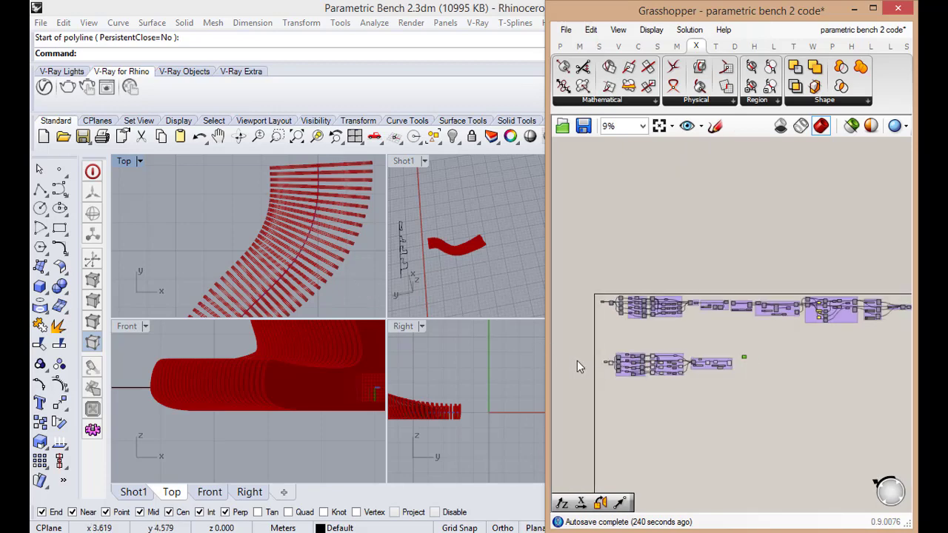
scroll(613, 370, "up", 2)
scroll(614, 370, "up", 3)
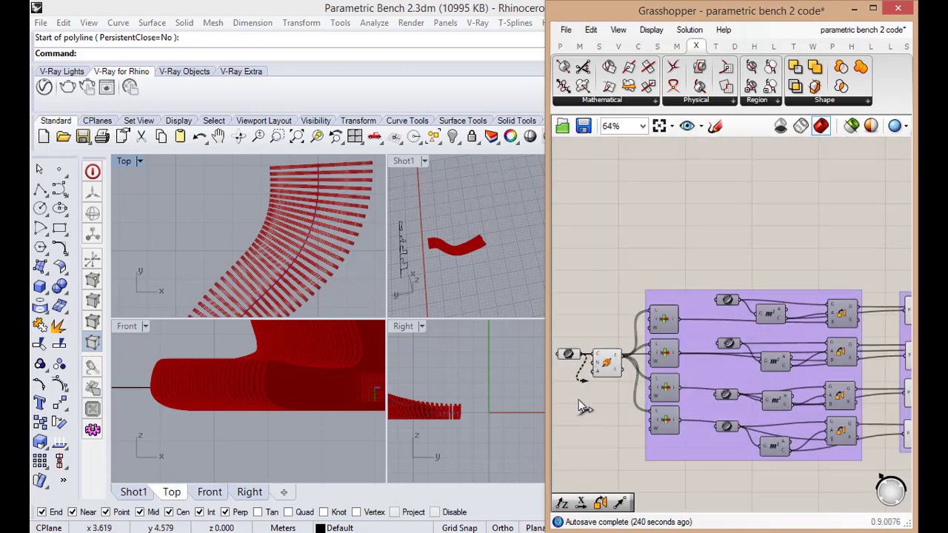
scroll(584, 400, "down", 2)
scroll(584, 397, "down", 2)
left_click_drag(582, 402, 729, 405)
scroll(729, 396, "up", 1)
left_click(686, 423)
scroll(607, 422, "down", 2)
scroll(592, 404, "up", 8)
left_click_drag(639, 386, 744, 415)
scroll(606, 419, "down", 7)
scroll(824, 400, "up", 3)
scroll(747, 401, "up", 8)
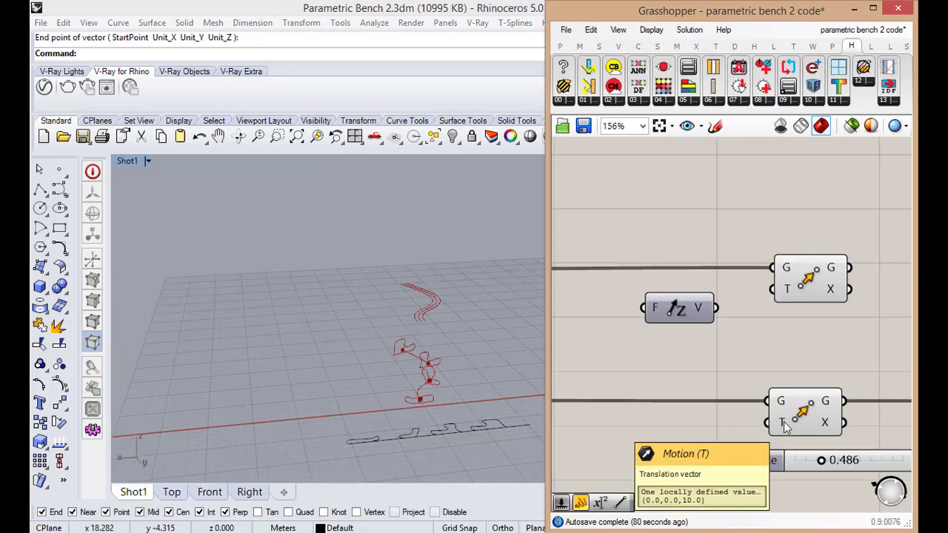
Lower the Z component of the lower Move component's motion vector in its persistent vector collection.
right_click(784, 423)
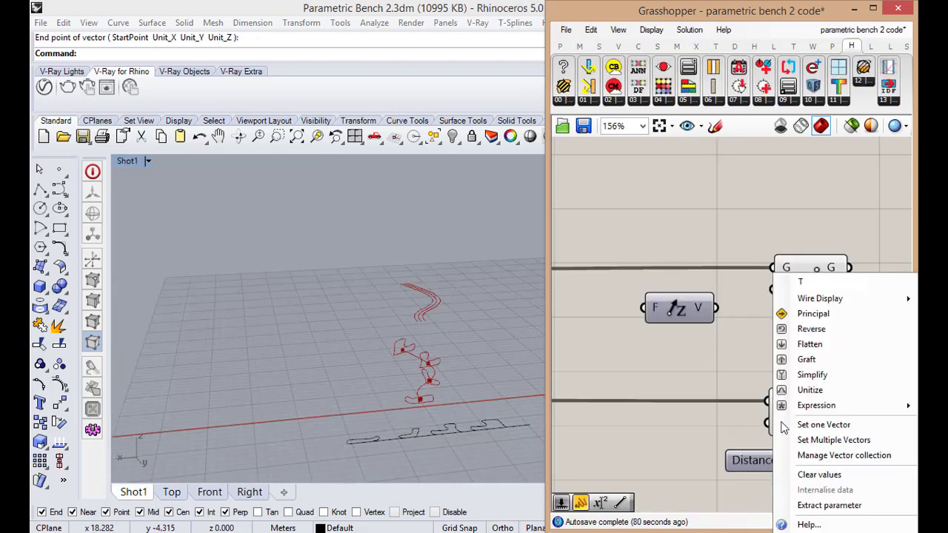
left_click(810, 450)
double_click(566, 275)
left_click(797, 273)
left_click(797, 266)
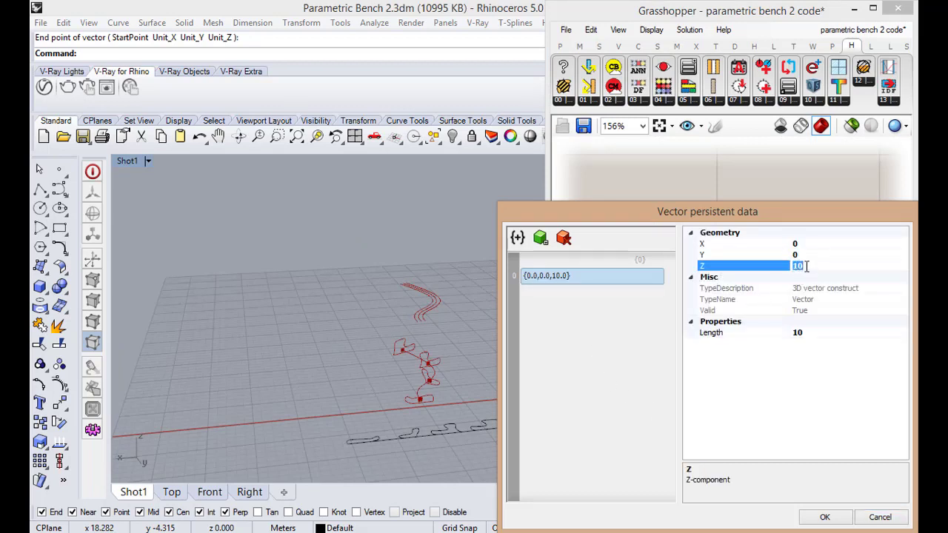
key("Return")
left_click(821, 517)
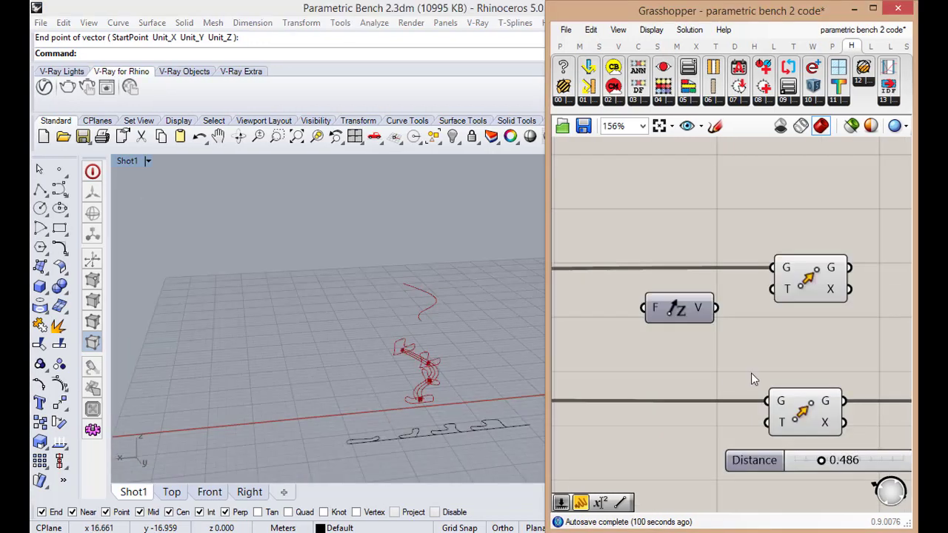
Delete the upper Move component and the unconnected Unit Z component beside it.
left_click(749, 405)
left_click(652, 374)
scroll(711, 349, "down", 4)
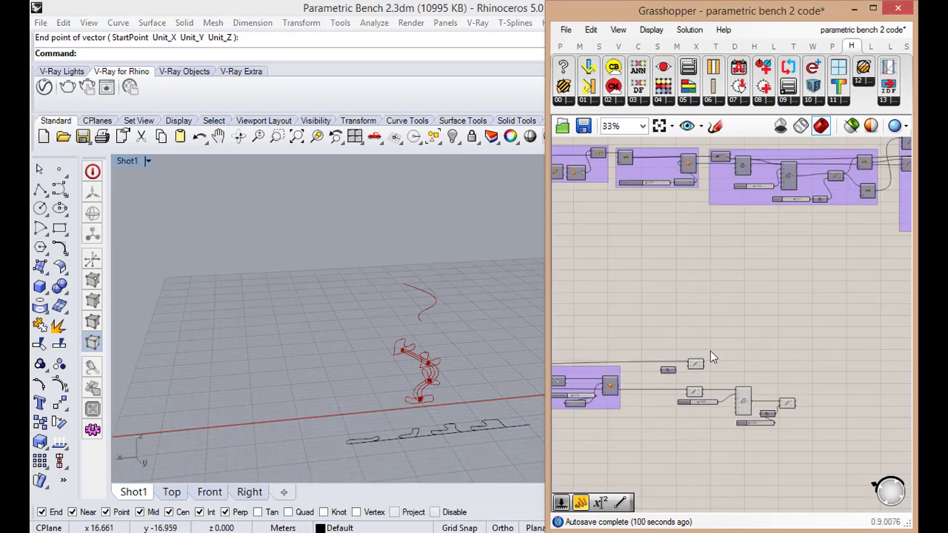
scroll(711, 349, "up", 3)
left_click_drag(686, 377, 697, 351)
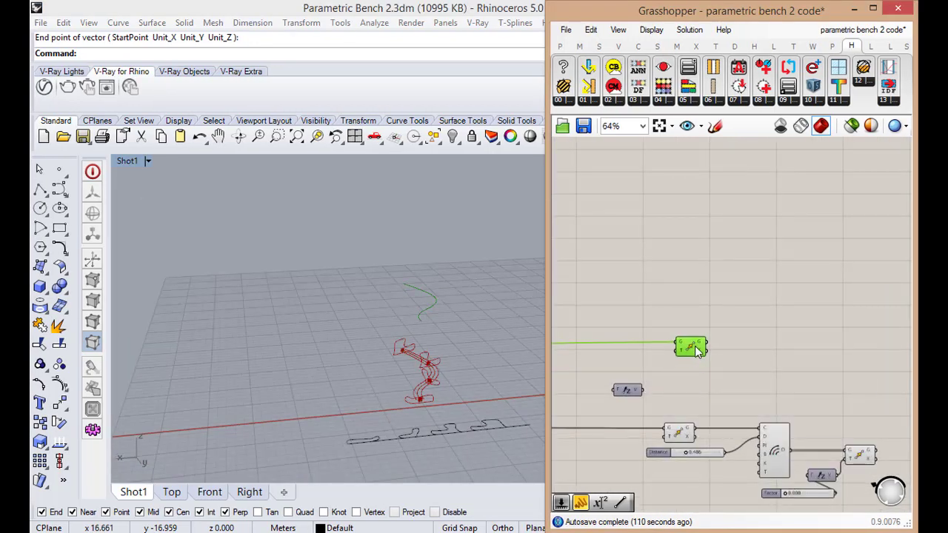
key("Delete")
scroll(695, 352, "down", 3)
scroll(675, 388, "up", 4)
left_click(643, 345)
key("Delete")
Turn on the preview of the last component in the Material Thickness group.
scroll(637, 359, "down", 3)
scroll(666, 332, "up", 3)
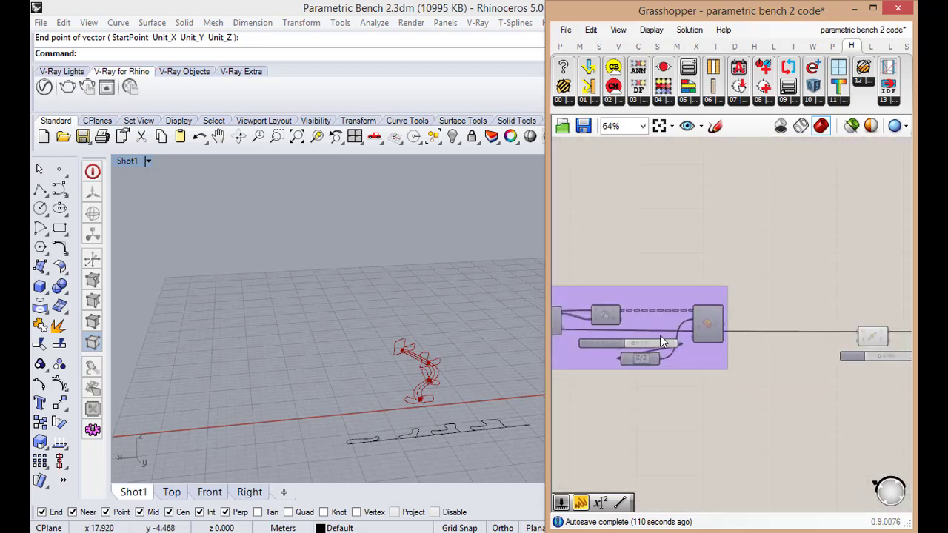
left_click(707, 330)
middle_click(711, 326)
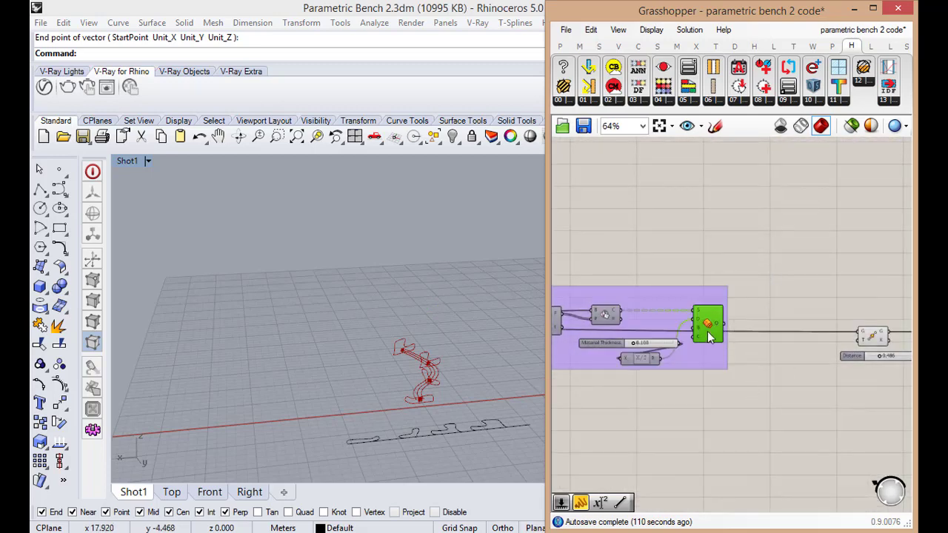
middle_click(708, 332)
left_click(703, 338)
Examine how the Offset and Move curves sit within the thickened bench sections from several angles.
left_click(426, 401)
scroll(427, 400, "up", 6)
right_click_drag(427, 401, 307, 433)
left_click(814, 422)
scroll(771, 387, "down", 2)
scroll(828, 351, "up", 3)
left_click(836, 355)
right_click_drag(269, 381, 400, 414)
scroll(382, 369, "up", 4)
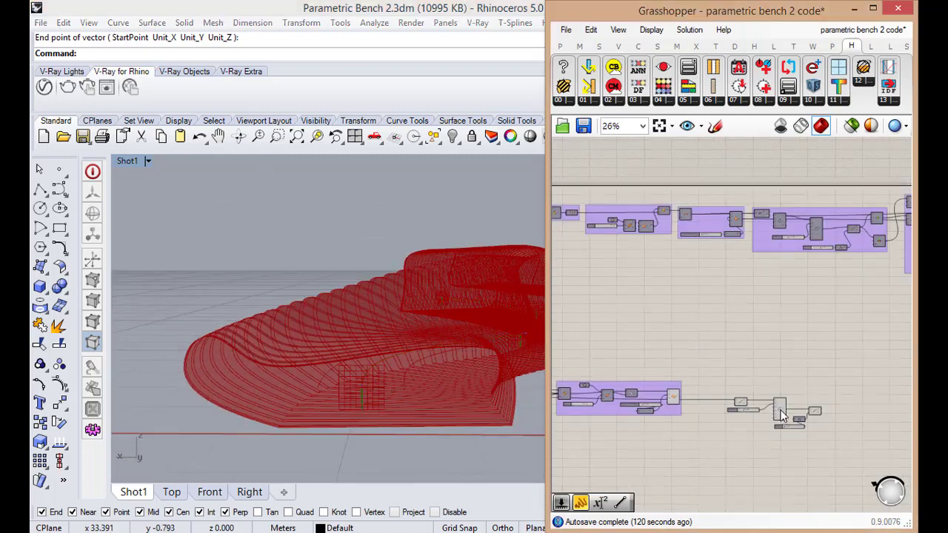
scroll(784, 414, "up", 3)
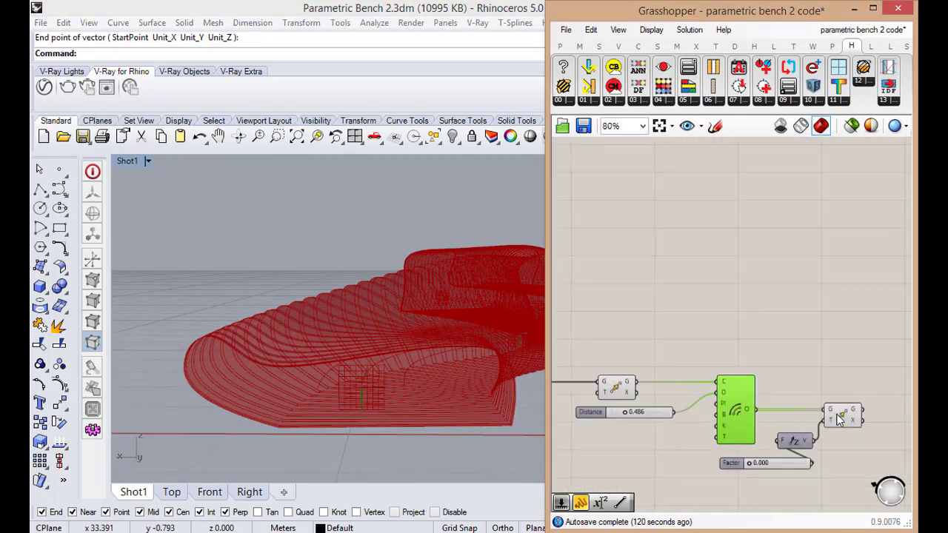
right_click_drag(309, 394, 332, 398)
left_click(683, 439)
scroll(683, 440, "down", 2)
scroll(799, 436, "up", 4)
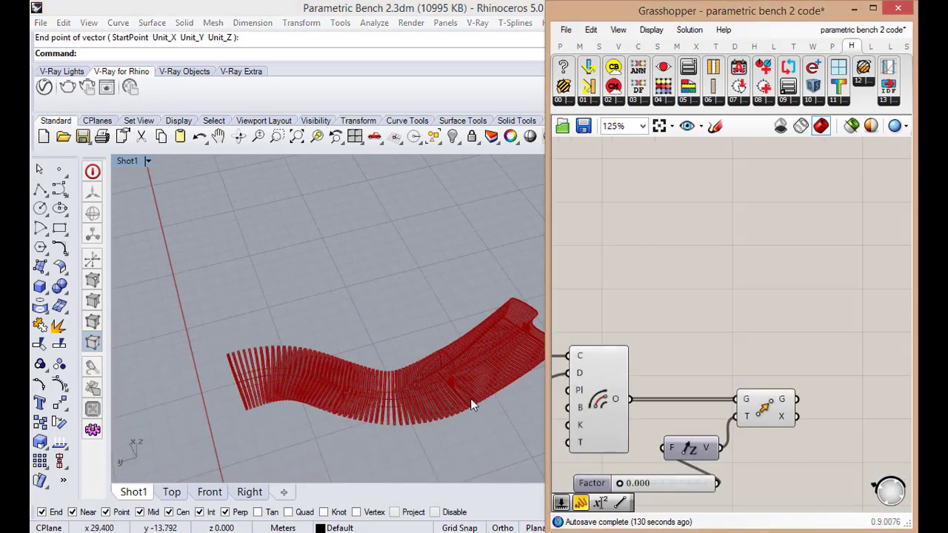
right_click_drag(440, 398, 415, 386, "shift")
Add a Pipe component and place it just beyond the final Move component.
double_click(829, 399)
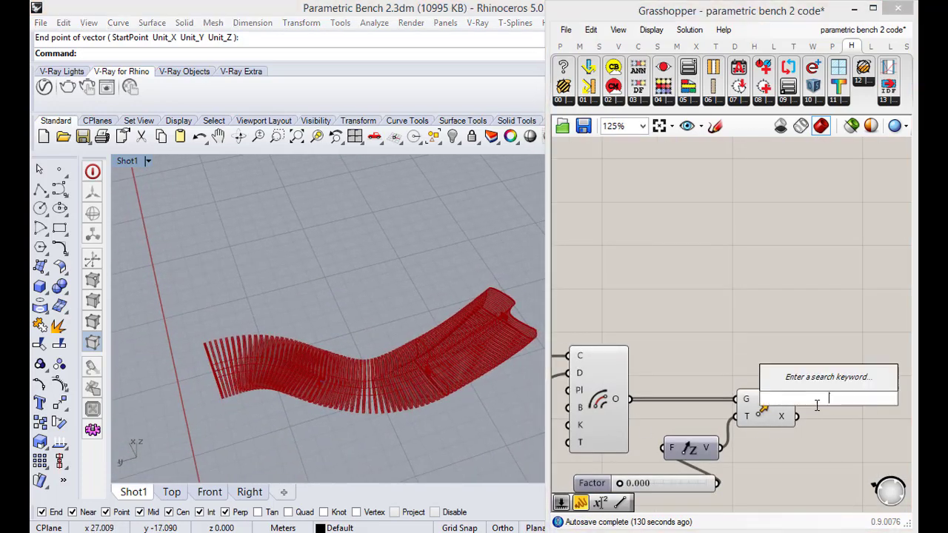
type("pip")
key("Return")
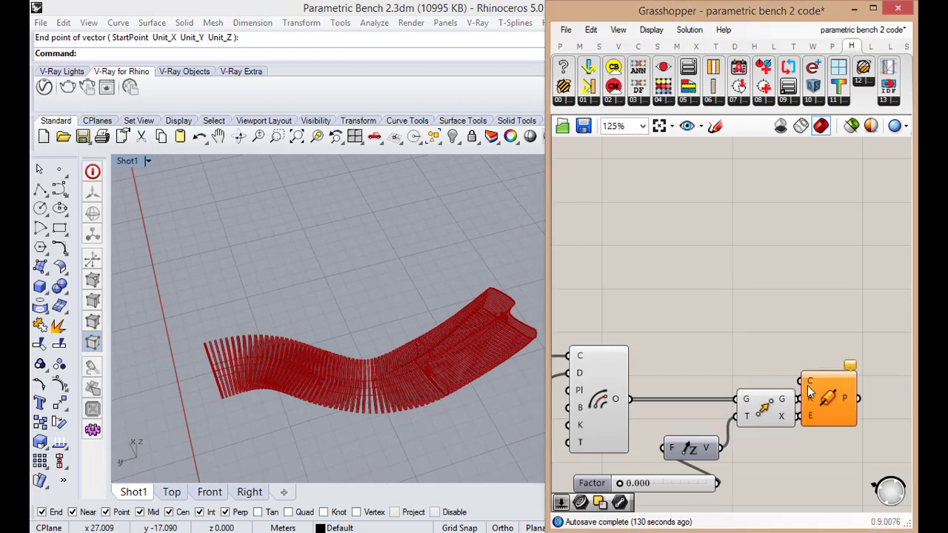
left_click_drag(839, 397, 879, 421)
left_click(796, 409)
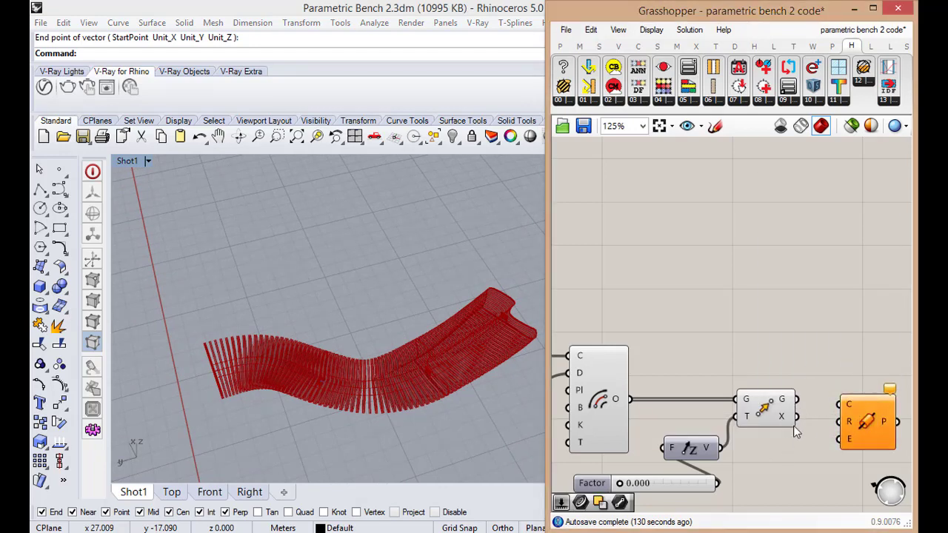
right_click_drag(823, 410, 805, 406)
left_click_drag(861, 413, 861, 403)
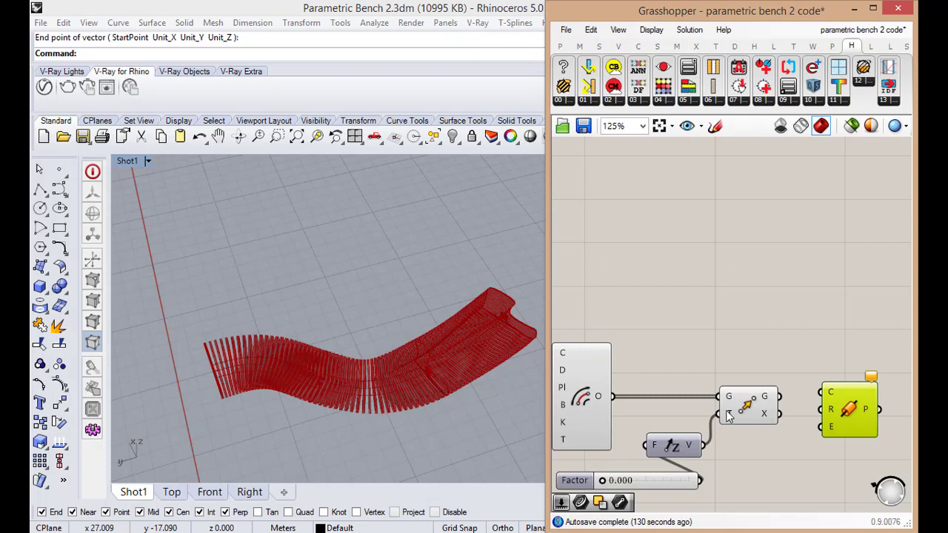
Delete the final Move component after the Offset together with its Unit Z component and Factor slider.
left_click(741, 411)
scroll(741, 410, "down", 3)
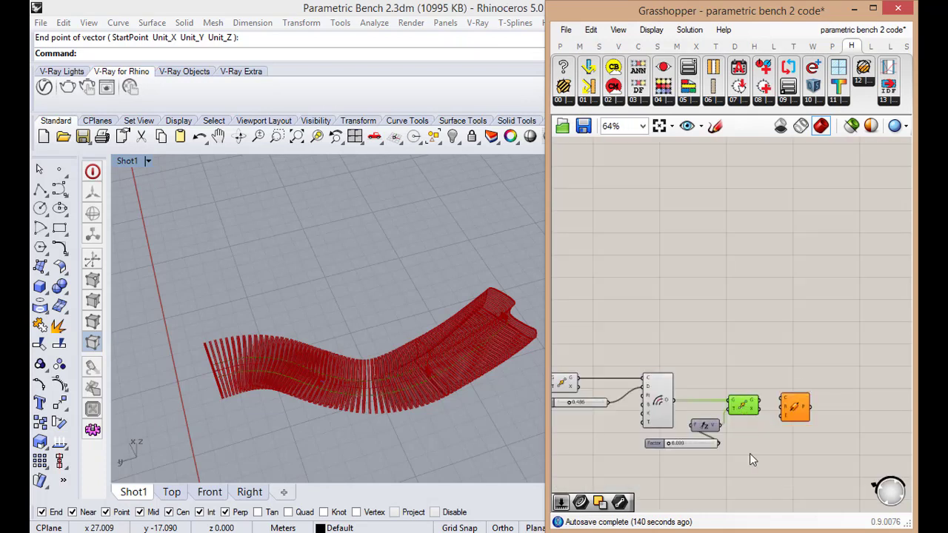
left_click_drag(751, 457, 710, 365)
key("Delete")
Place the Pipe component nearer the Offset component and connect the offset curves to the Pipe's curve input.
left_click_drag(796, 408, 737, 406)
scroll(700, 396, "up", 3)
left_click_drag(641, 404, 744, 396)
left_click(716, 416)
Add the remaining Move component's geometry output as an additional source for the Pipe's curve input.
scroll(716, 417, "down", 2)
scroll(642, 400, "up", 1)
scroll(689, 410, "down", 3)
scroll(611, 405, "up", 3)
scroll(692, 411, "down", 4)
scroll(620, 399, "up", 4)
scroll(666, 420, "down", 3)
scroll(803, 430, "up", 3)
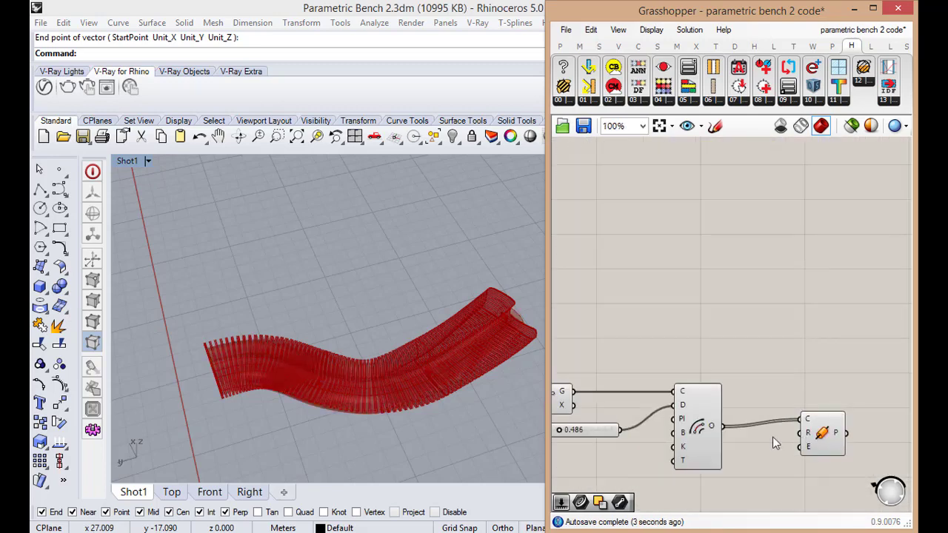
scroll(771, 440, "down", 2)
scroll(771, 440, "up", 1)
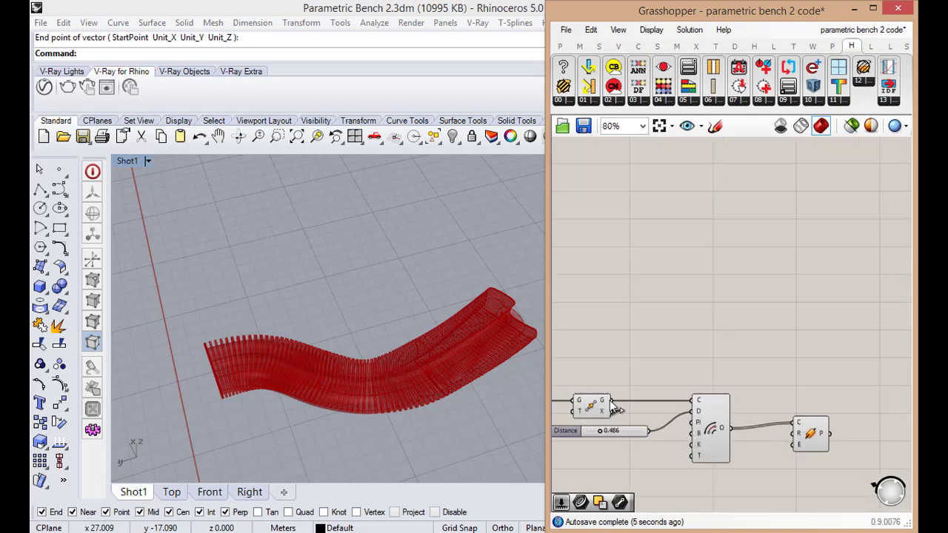
left_click_drag(612, 400, 843, 427, "shift")
Add a number slider ranging from 0.000 to 1 and connect it to the Pipe's radius input.
double_click(783, 481)
type("0.000")
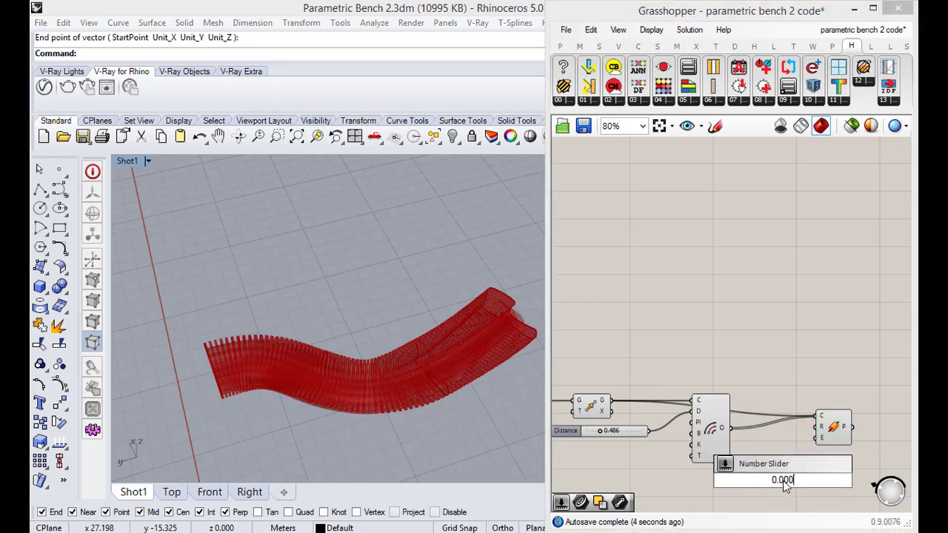
type("<<")
key("BackSpace")
type("1")
key("Return")
scroll(819, 481, "up", 2)
left_click_drag(817, 481, 790, 460)
mouse_move(836, 401)
left_mouse_down()
mouse_move(862, 401)
mouse_move(840, 399)
left_mouse_up()
left_click_drag(776, 457, 799, 437)
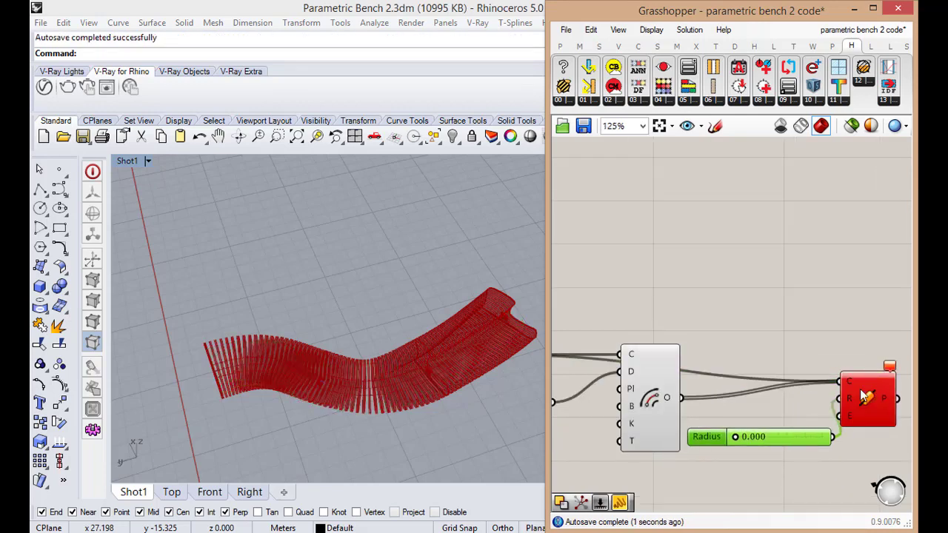
Read the Pipe component's error and raise the Radius slider to 0.144.
mouse_move(893, 365)
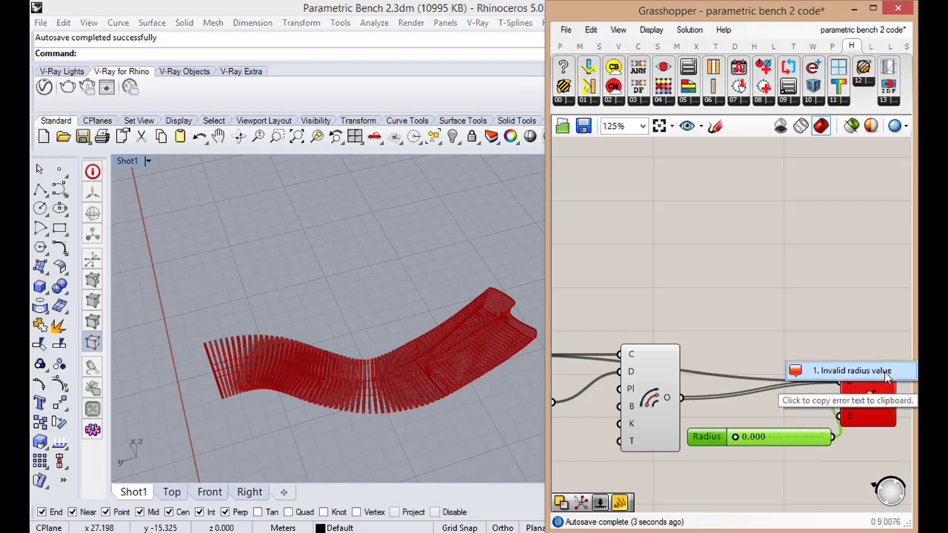
left_click(842, 400)
left_click_drag(734, 437, 745, 439)
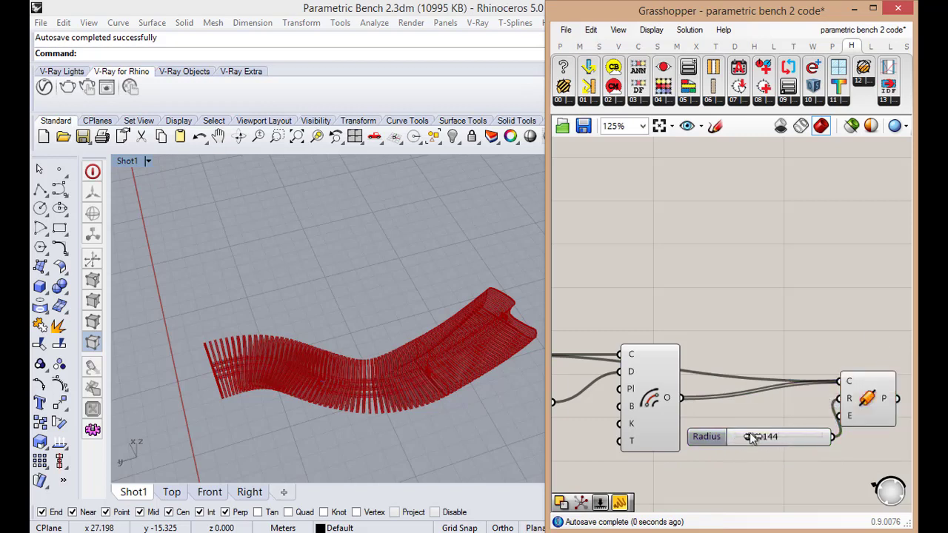
Set the Radius slider feeding the Pipe component to 0.014.
scroll(745, 439, "up", 5)
double_click(762, 437)
left_click_drag(815, 437, 787, 437)
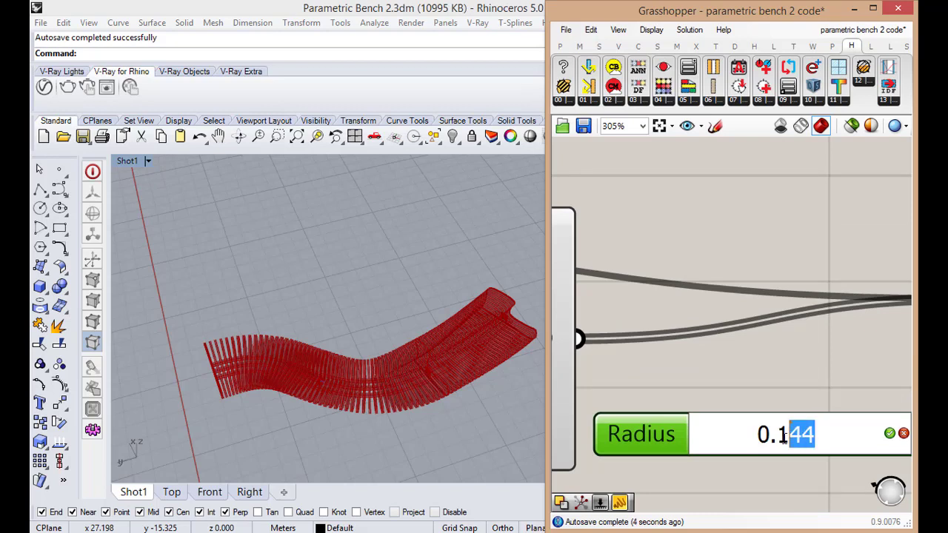
left_click_drag(778, 436, 821, 437)
key("BackSpace")
type("0")
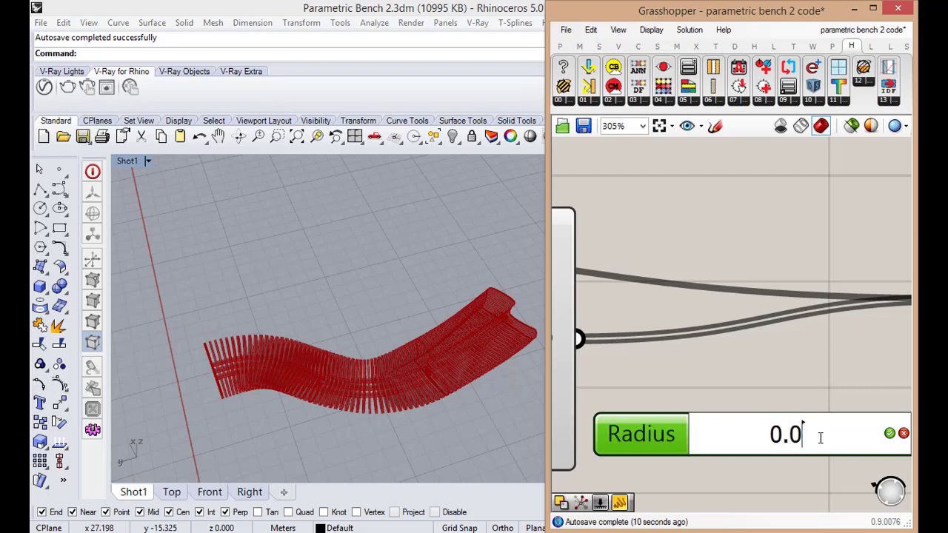
type("14")
key("Return")
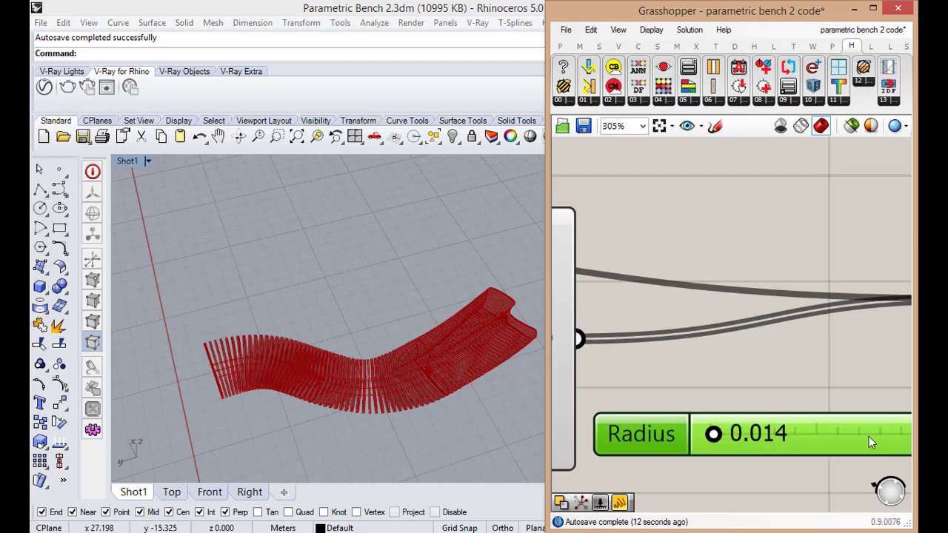
Inspect the pipes running through the bench sections and set the Radius slider to 0.1.
right_click_drag(392, 436, 247, 419)
scroll(241, 394, "up", 6)
scroll(247, 419, "down", 7)
scroll(248, 419, "up", 6)
double_click(803, 434)
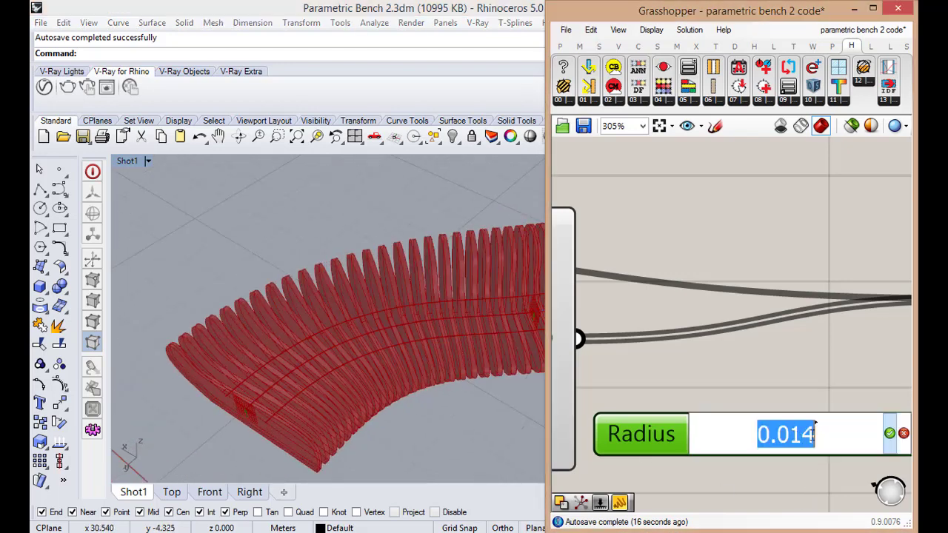
double_click(811, 434)
left_click(804, 437)
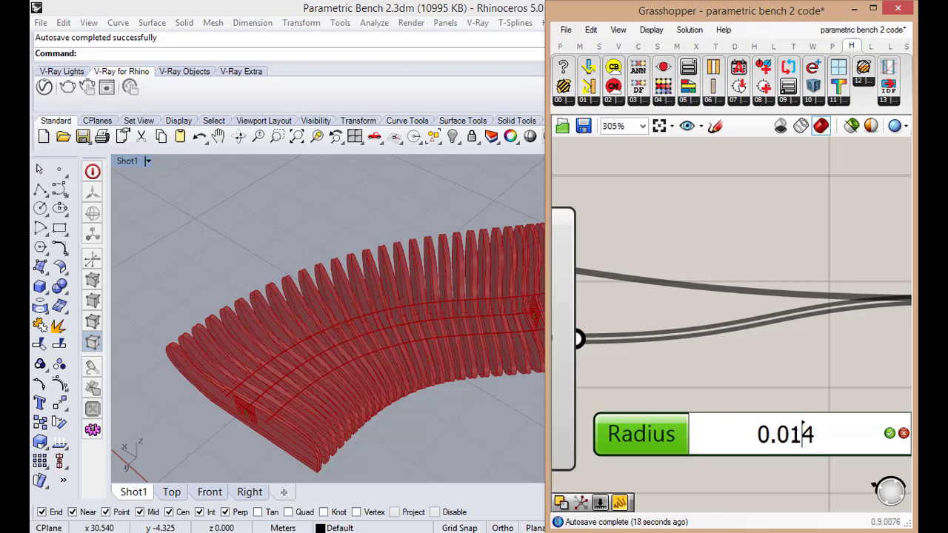
left_click_drag(782, 433, 854, 435)
type("1")
key("Return")
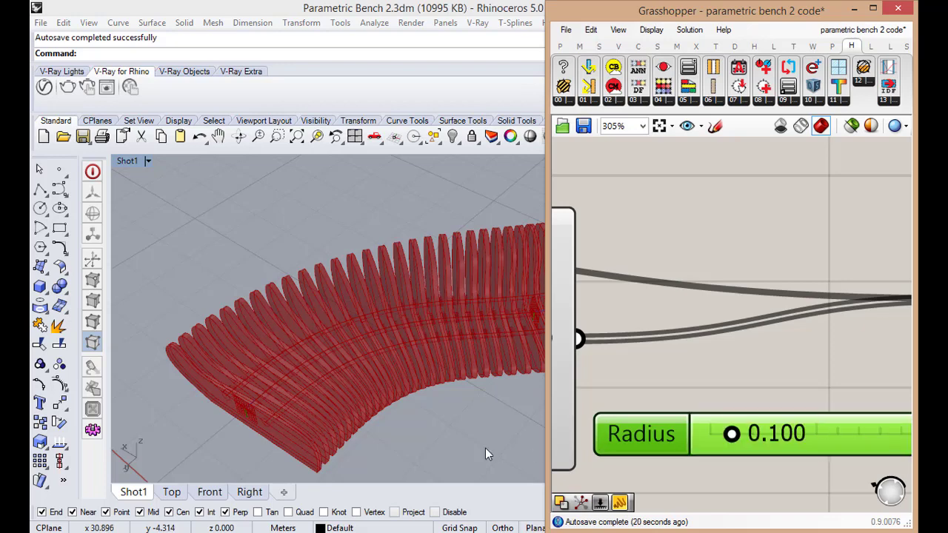
right_click_drag(485, 448, 329, 374)
scroll(670, 391, "down", 5)
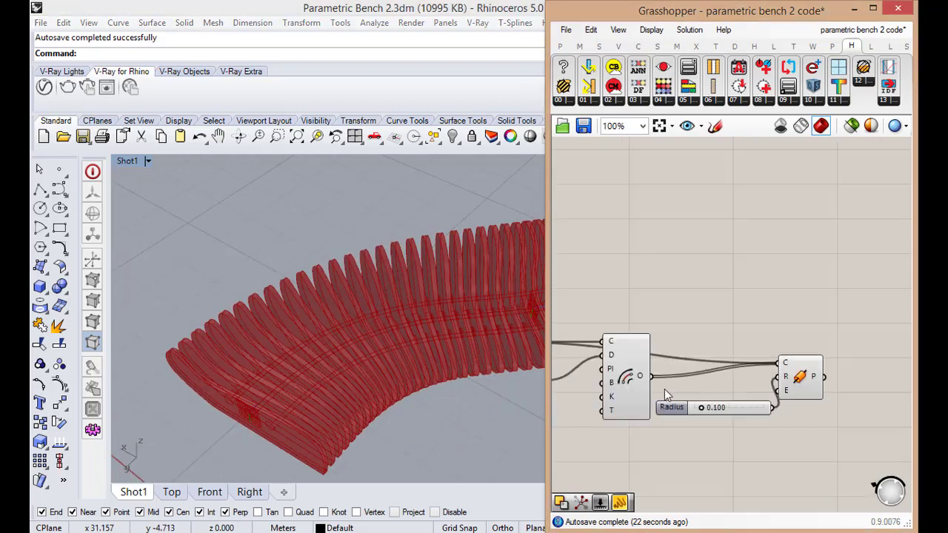
Move the Pipe component and its Radius slider away from the Offset component to make room between them.
left_click_drag(769, 373, 819, 372)
scroll(677, 403, "up", 3)
left_click_drag(700, 406, 796, 431)
scroll(712, 378, "down", 1)
scroll(228, 414, "up", 5)
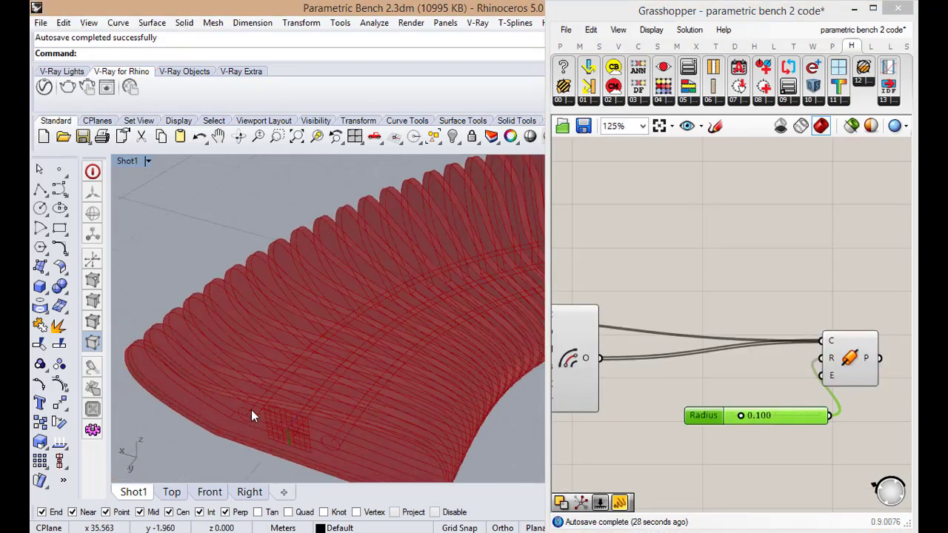
Add an Extend Curve component between the Offset and Pipe components.
double_click(714, 322)
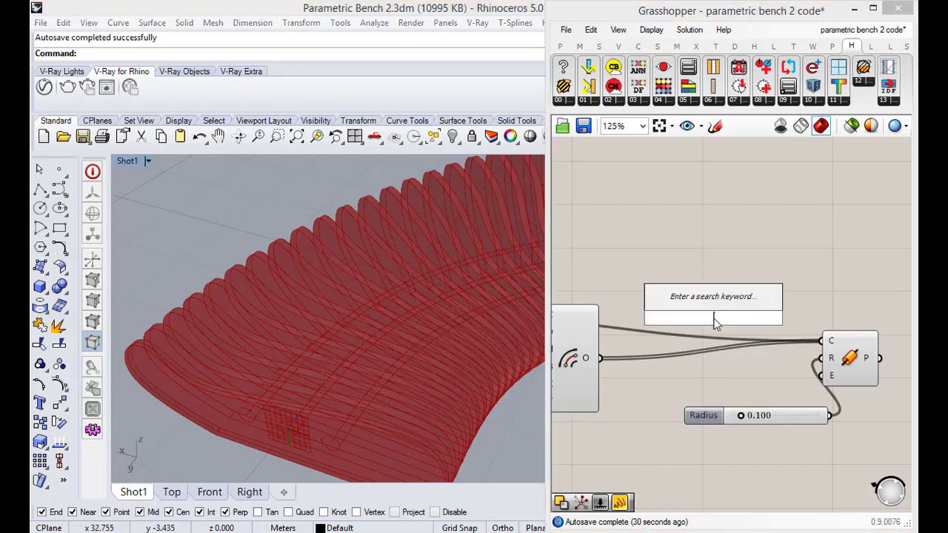
type("ect")
key("BackSpace")
key("BackSpace")
type("exte")
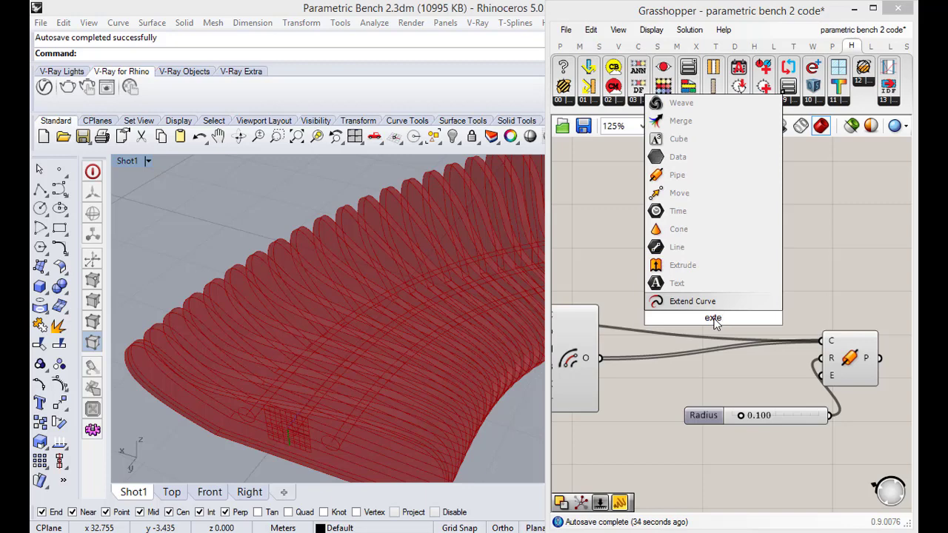
left_click(709, 305)
Duplicate the Extend Curve component and move the Pipe with its Radius slider further from the Offset component.
scroll(709, 305, "up", 2)
scroll(706, 327, "down", 2)
left_click_drag(708, 327, 711, 357)
left_click_drag(878, 454, 800, 362)
left_click_drag(845, 365, 912, 359)
scroll(812, 382, "down", 1)
left_click(856, 371)
Disconnect all the wires from the Pipe component's curve input.
right_click(881, 357)
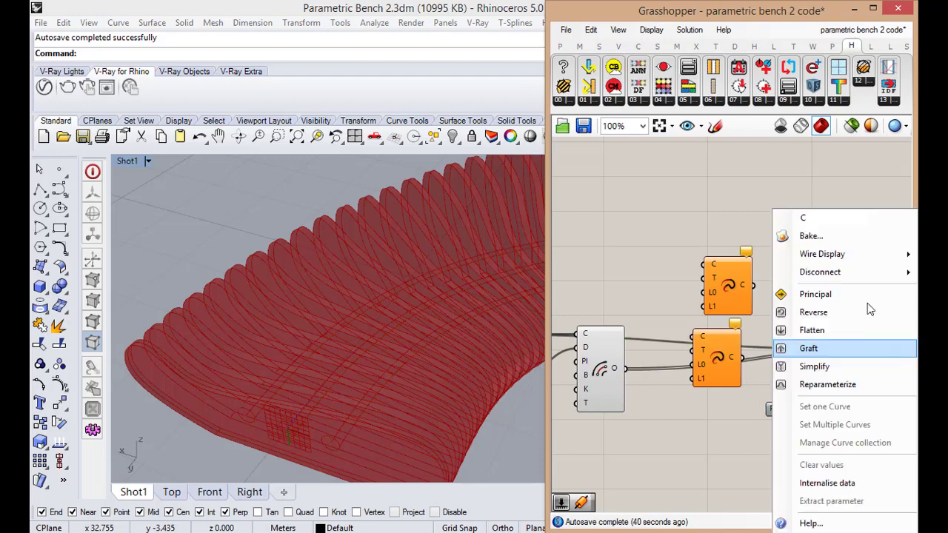
mouse_move(860, 266)
left_click(671, 274)
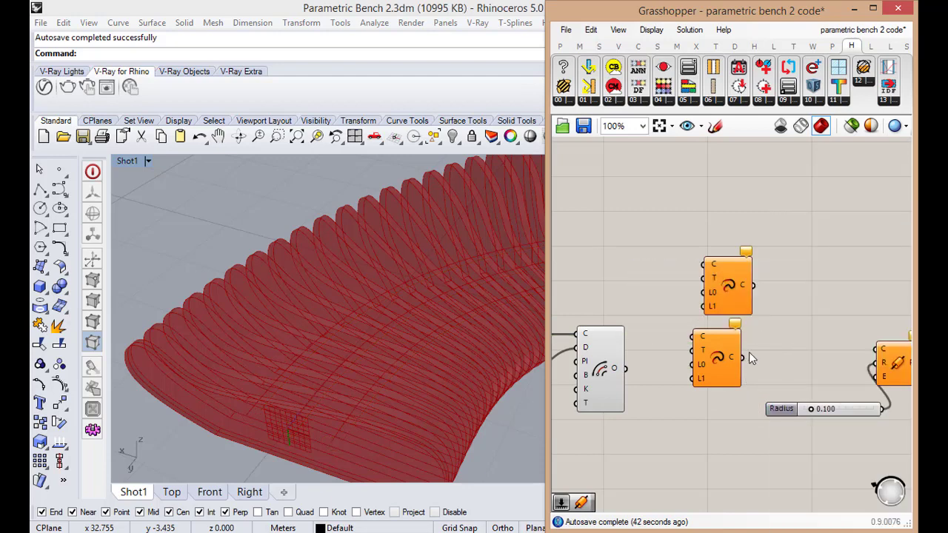
Arrange the two Extend Curve components one above the other between the Offset and Pipe components.
scroll(754, 353, "down", 1)
left_click_drag(713, 355, 695, 404)
left_click_drag(734, 294, 706, 331)
mouse_move(673, 298)
left_mouse_down()
mouse_move(731, 451)
mouse_move(677, 296)
left_mouse_up()
left_click_drag(709, 337, 741, 337)
left_click(703, 364)
scroll(703, 364, "down", 1)
scroll(667, 365, "up", 1)
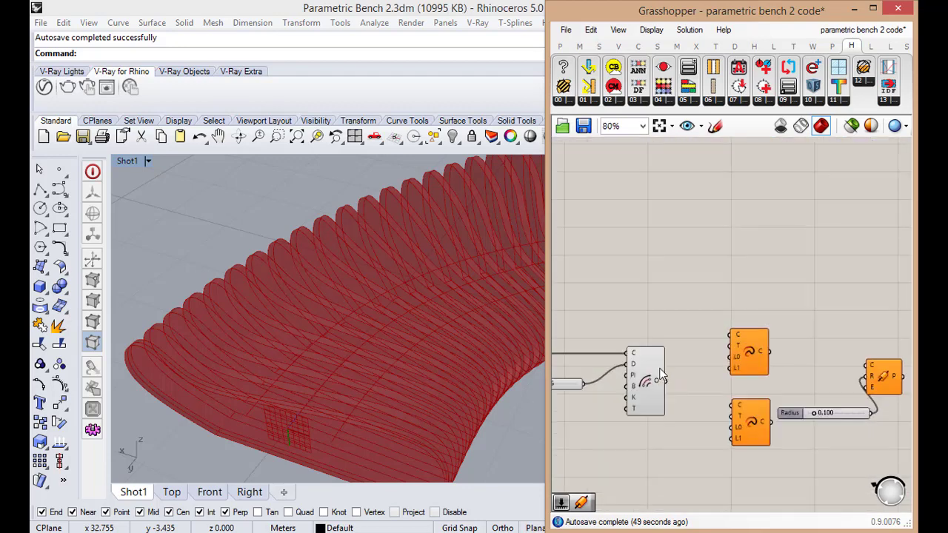
Connect the Offset output to the upper Extend Curve's curve input and the Move geometry output to the lower one's.
scroll(671, 411, "down", 2)
scroll(615, 390, "up", 2)
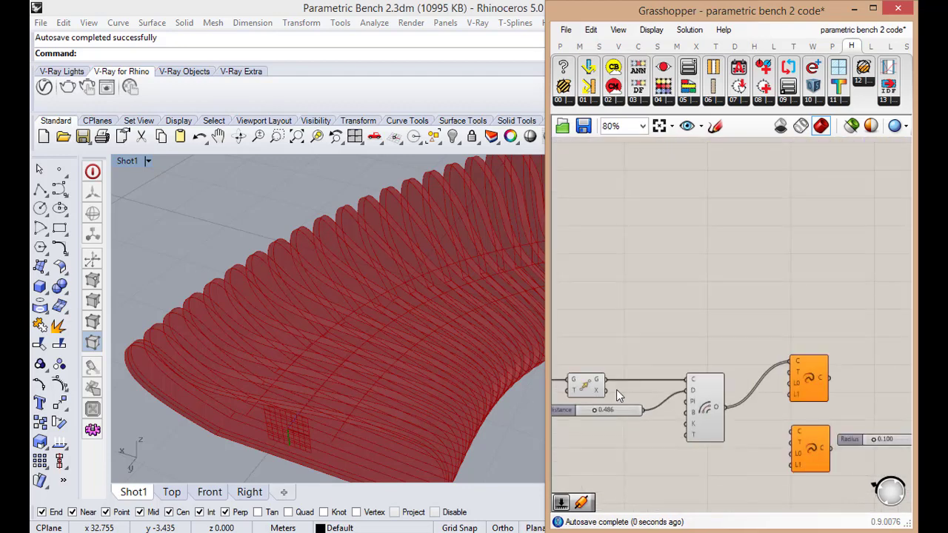
left_click_drag(606, 380, 790, 432)
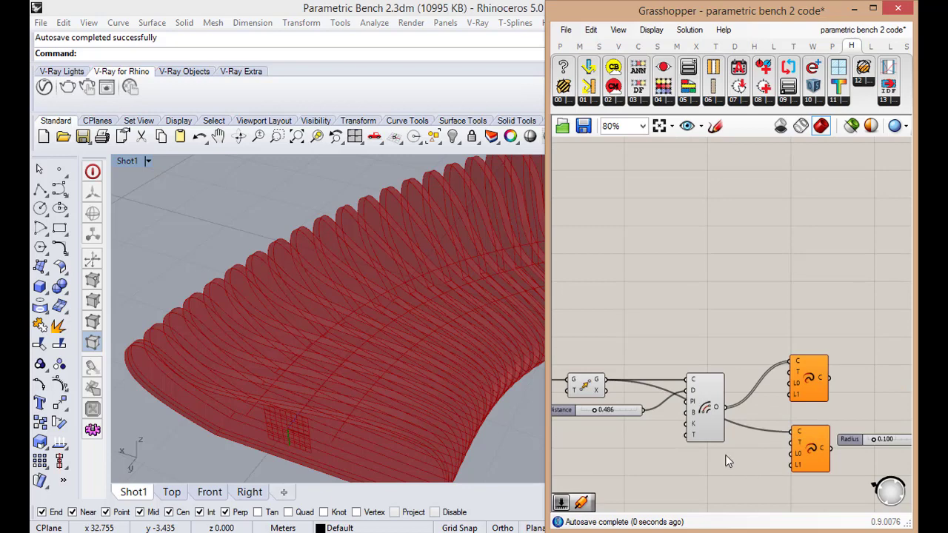
Add a number slider ranging from 0.000 to 1 below the Offset component.
scroll(744, 458, "up", 1)
double_click(745, 459)
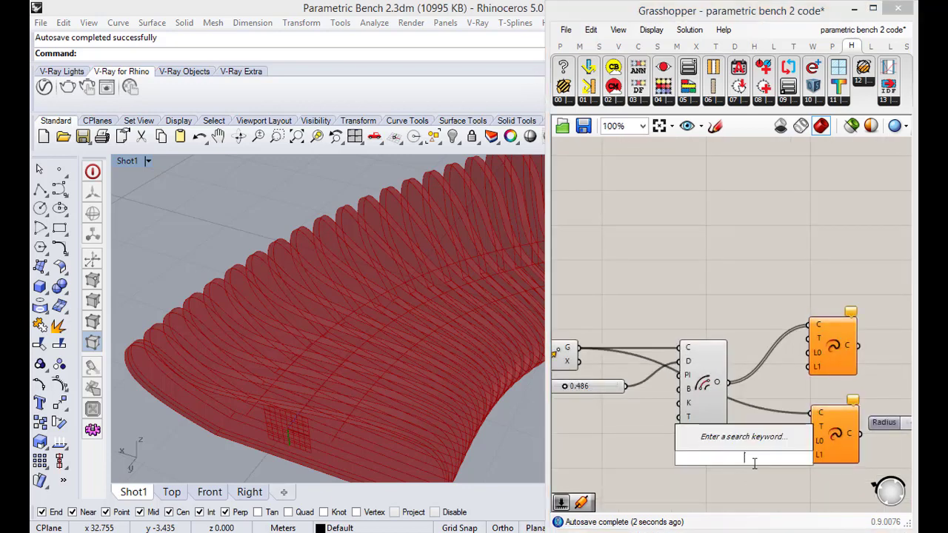
type("0")
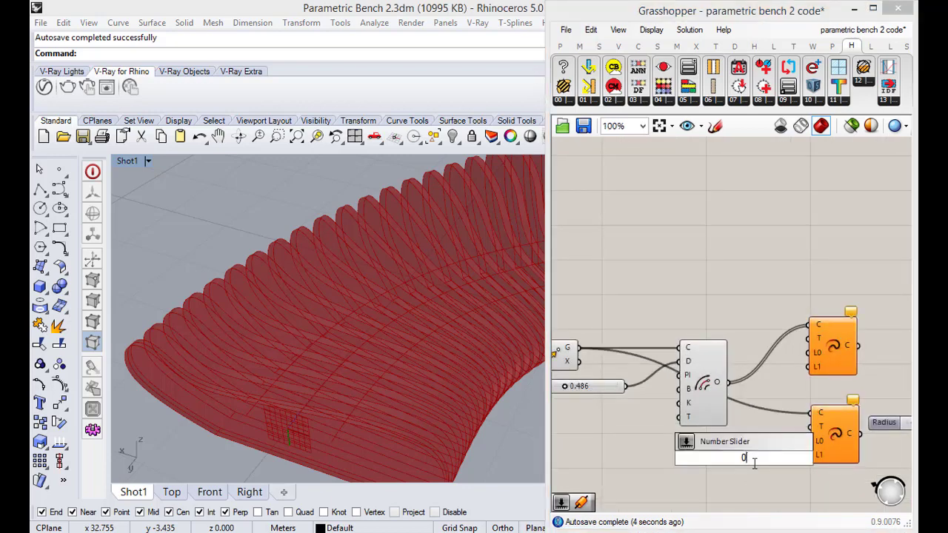
type(".000<1")
key("Return")
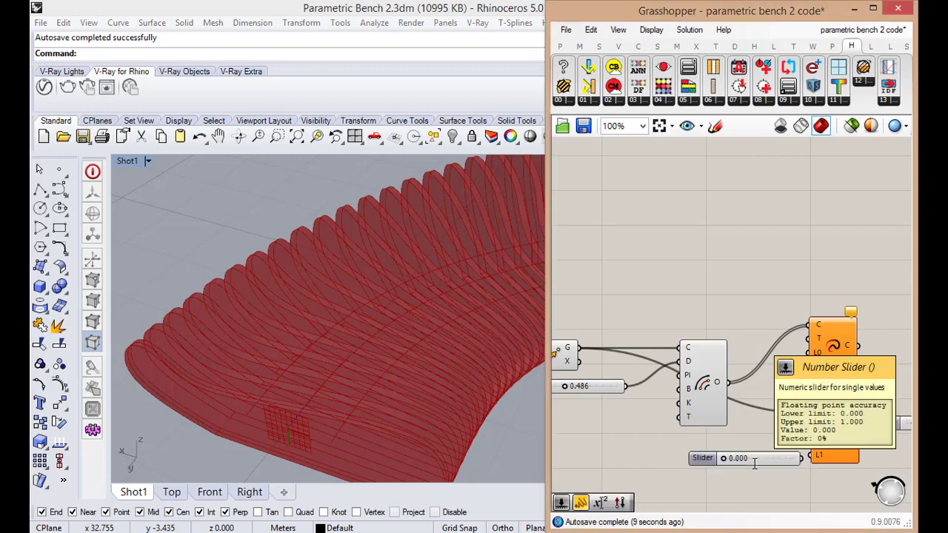
Set the new slider to 0.1 and connect it to the L0 and L1 length inputs of both Extend Curve components.
double_click(127, 161)
scroll(241, 259, "up", 10)
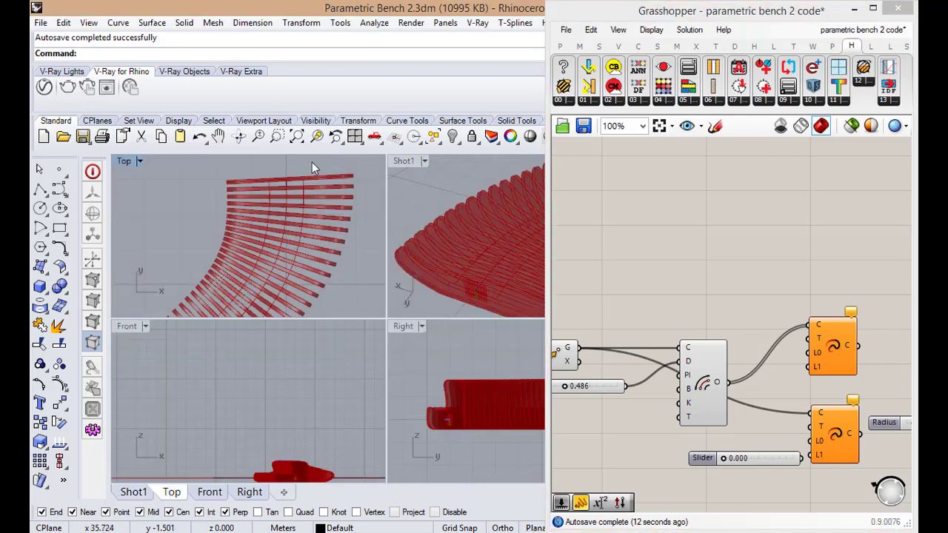
double_click(741, 457)
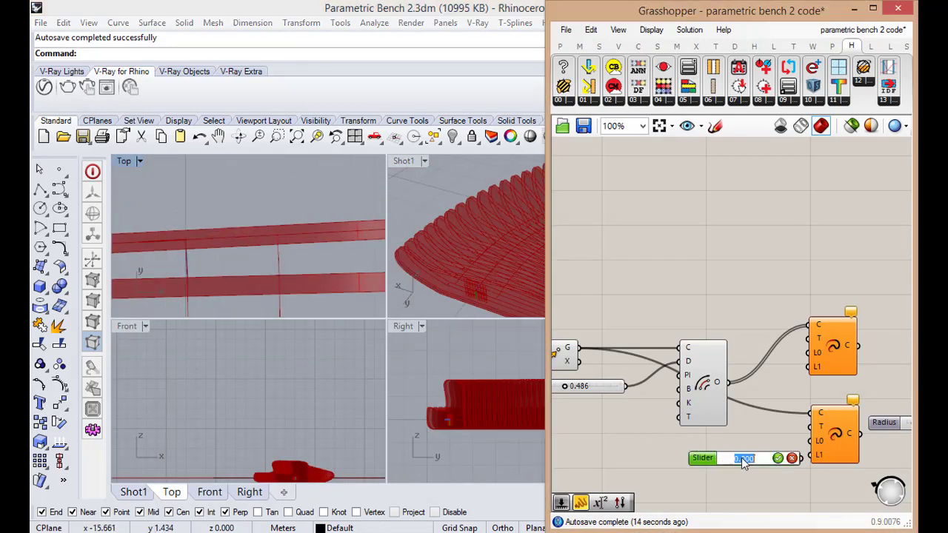
type("0.1")
left_click(778, 458)
left_click_drag(764, 461, 816, 357)
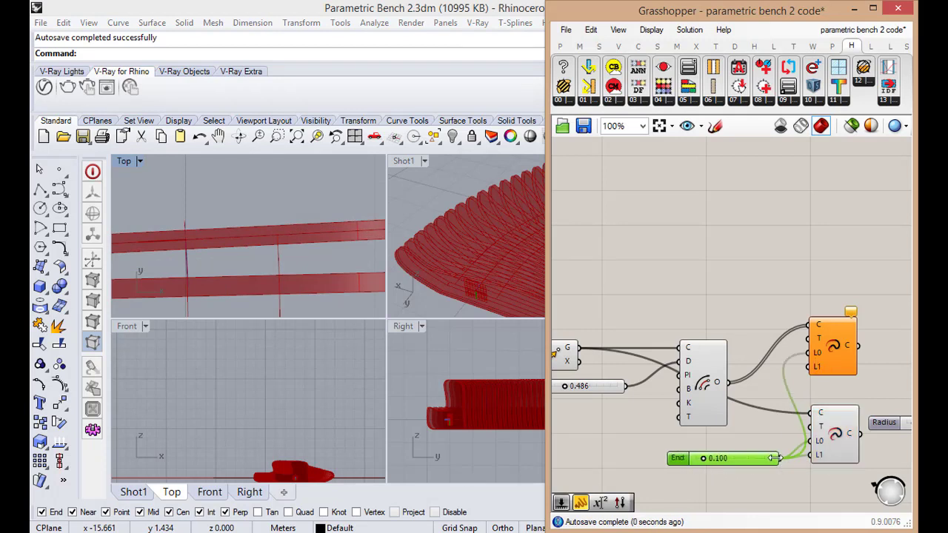
Check the extended rail curves and connect both Extend Curve outputs to the Pipe component's curve input.
left_click(302, 206)
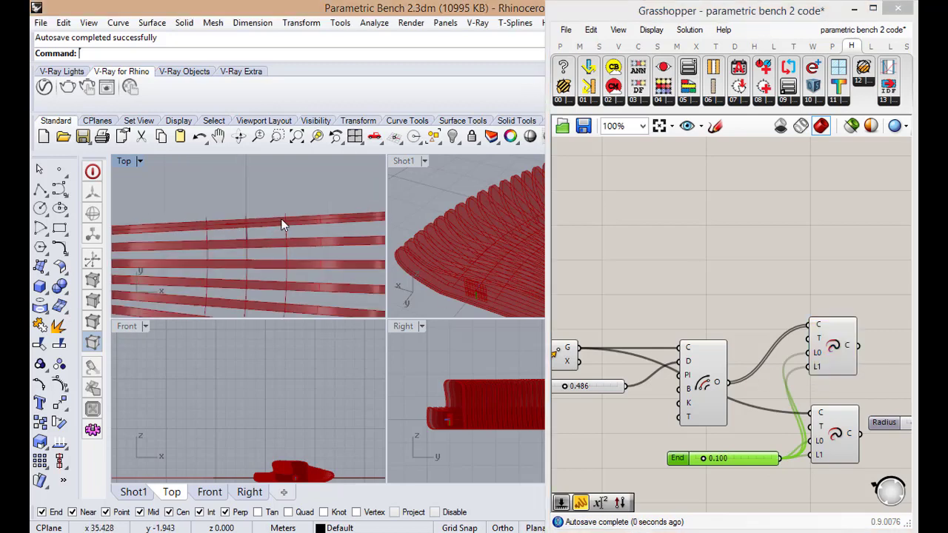
scroll(281, 220, "down", 10)
left_click(625, 428)
scroll(643, 443, "down", 4)
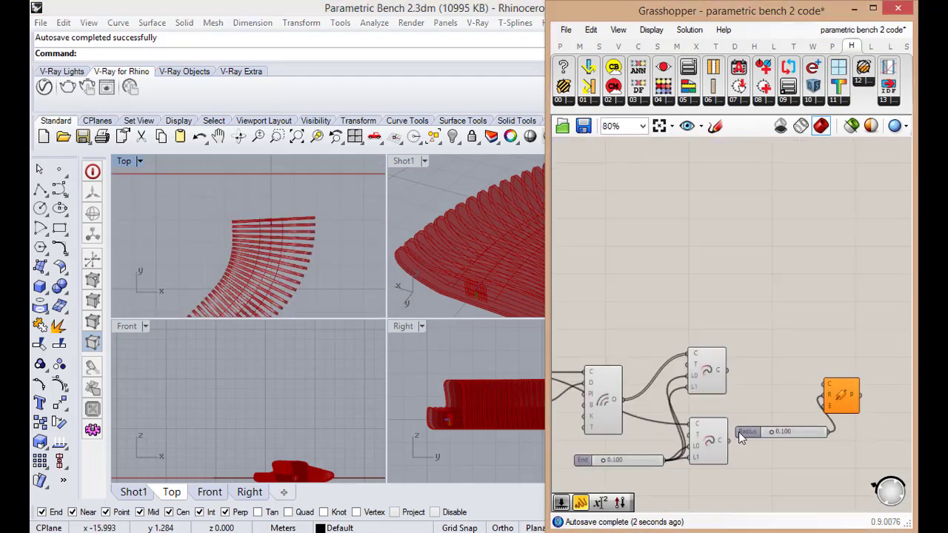
scroll(763, 431, "up", 5)
scroll(637, 392, "down", 5)
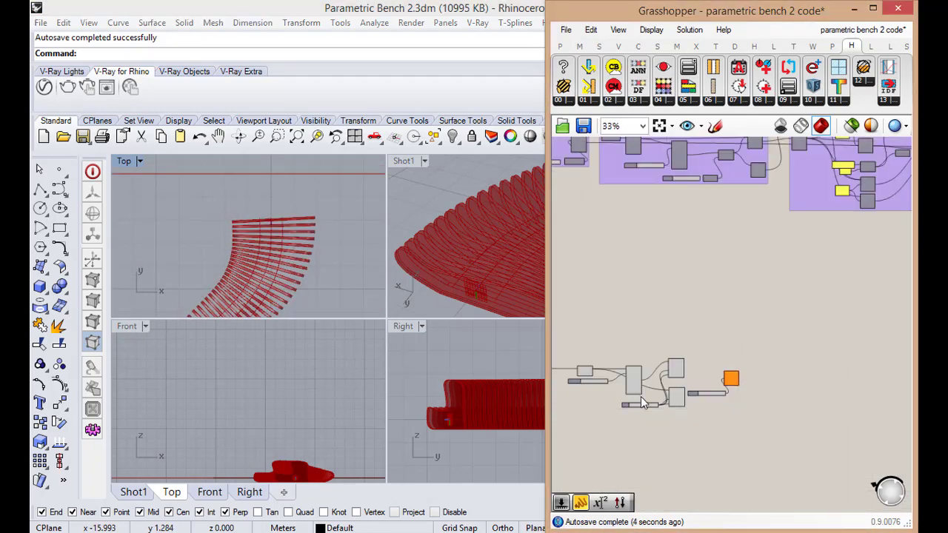
scroll(637, 389, "up", 2)
middle_click(635, 374)
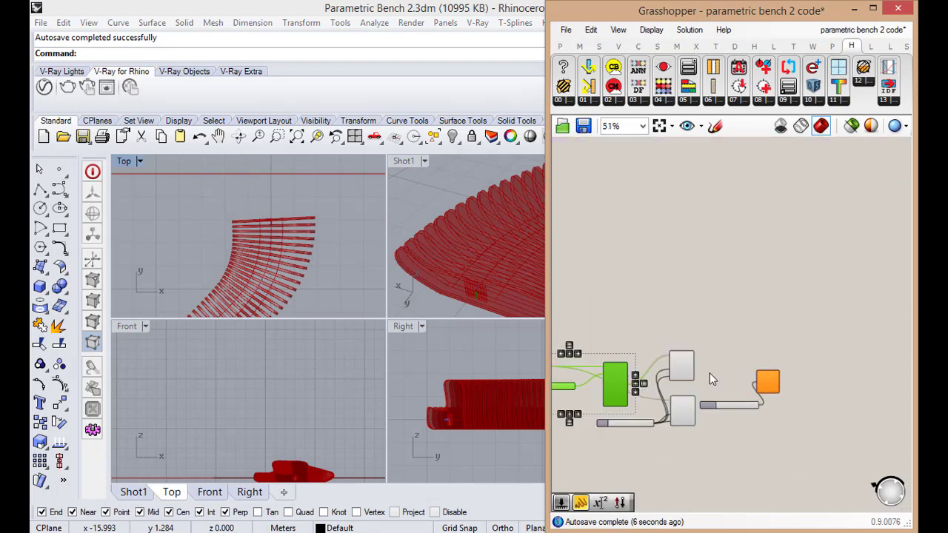
scroll(715, 387, "up", 4)
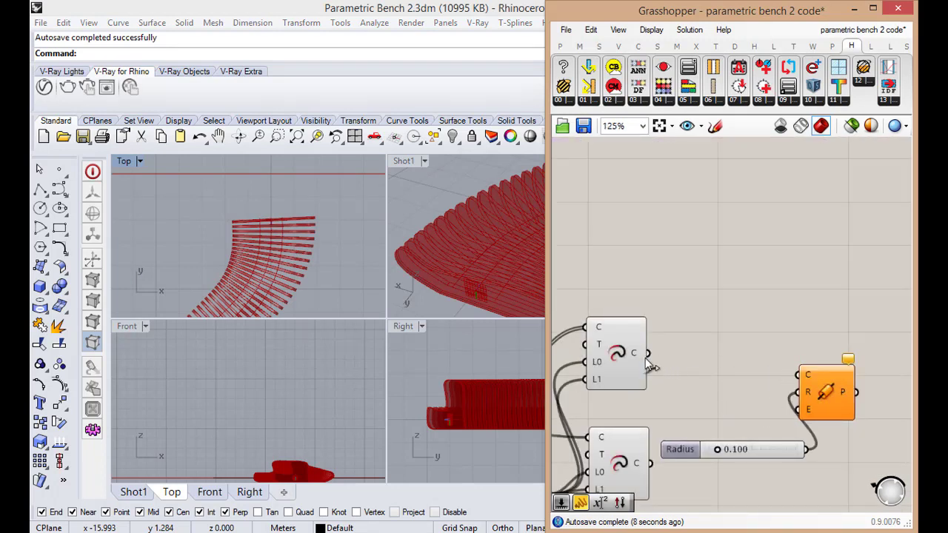
left_click_drag(647, 354, 799, 374)
left_click_drag(650, 464, 799, 374, "shift")
Examine in the Top view how the pipes run along the bench and past its end sections.
scroll(318, 213, "up", 7)
right_click_drag(318, 213, 370, 207)
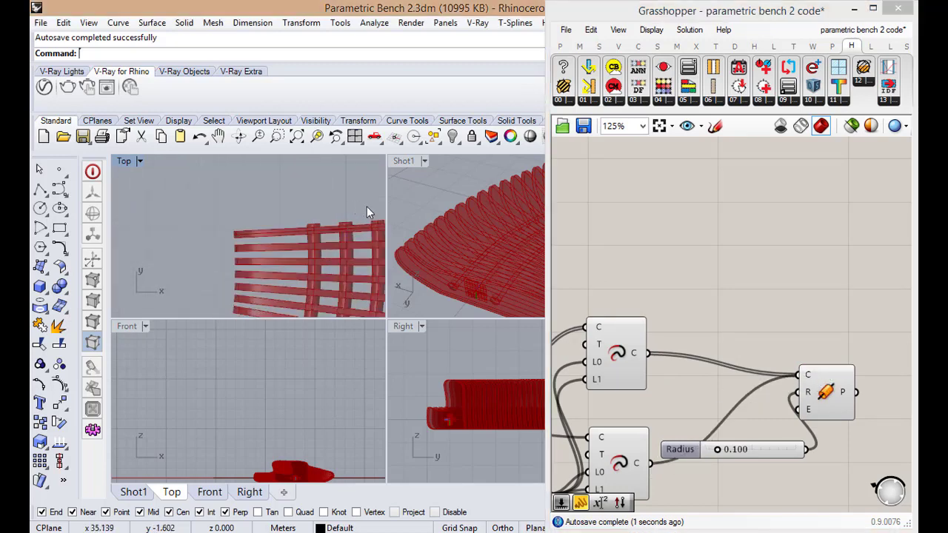
scroll(310, 203, "down", 16)
scroll(293, 293, "up", 7)
scroll(293, 296, "up", 6)
scroll(290, 278, "down", 6)
scroll(290, 276, "up", 6)
scroll(296, 254, "down", 12)
scroll(279, 201, "up", 9)
scroll(297, 238, "down", 3)
scroll(305, 229, "down", 2)
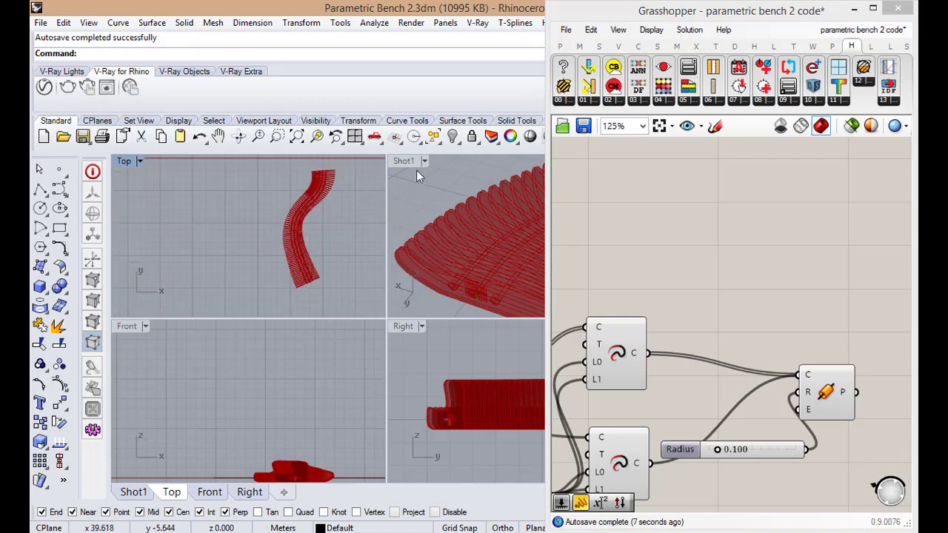
Group the Move, Offset, Extend Curve and Pipe components together with their sliders.
left_click(709, 300)
scroll(704, 312, "down", 5)
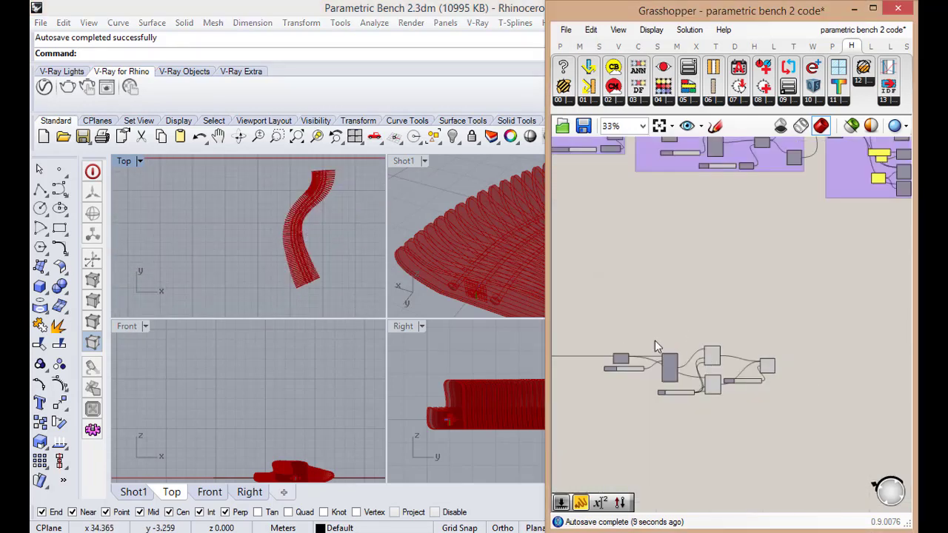
left_click_drag(603, 305, 784, 440)
scroll(783, 440, "up", 5)
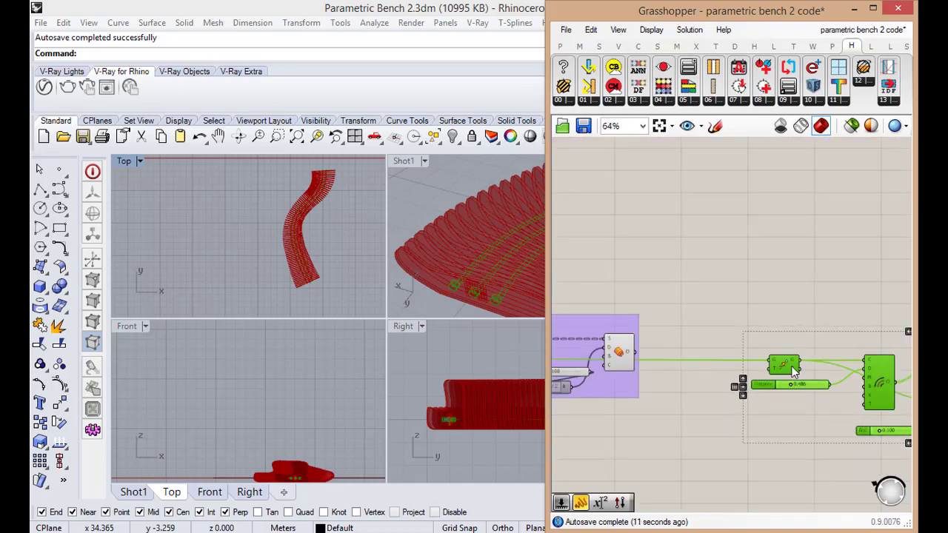
scroll(789, 366, "down", 3)
scroll(841, 350, "up", 3)
middle_click(837, 349)
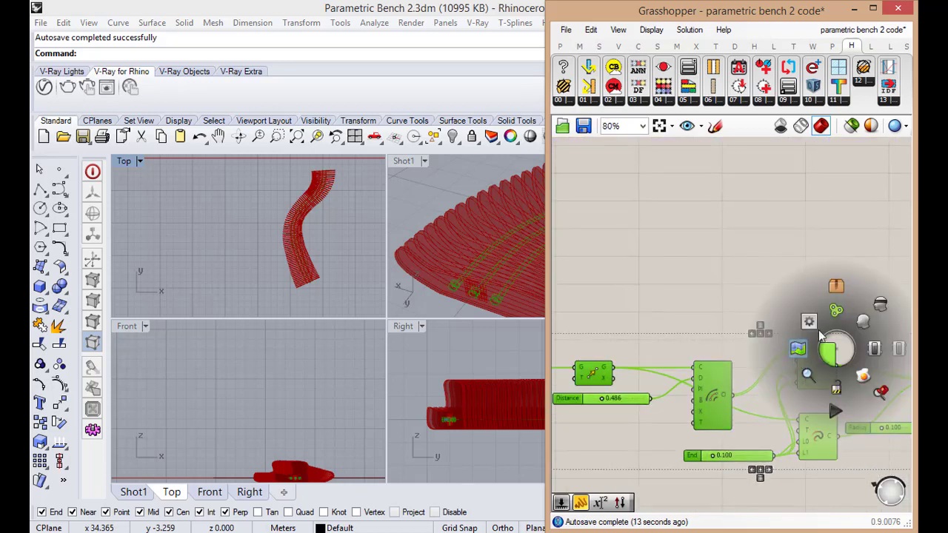
left_click(799, 349)
left_click(706, 320)
Add a Solid Difference component beside the pipe group and connect the Pipe output to its B input.
scroll(706, 320, "down", 4)
double_click(404, 163)
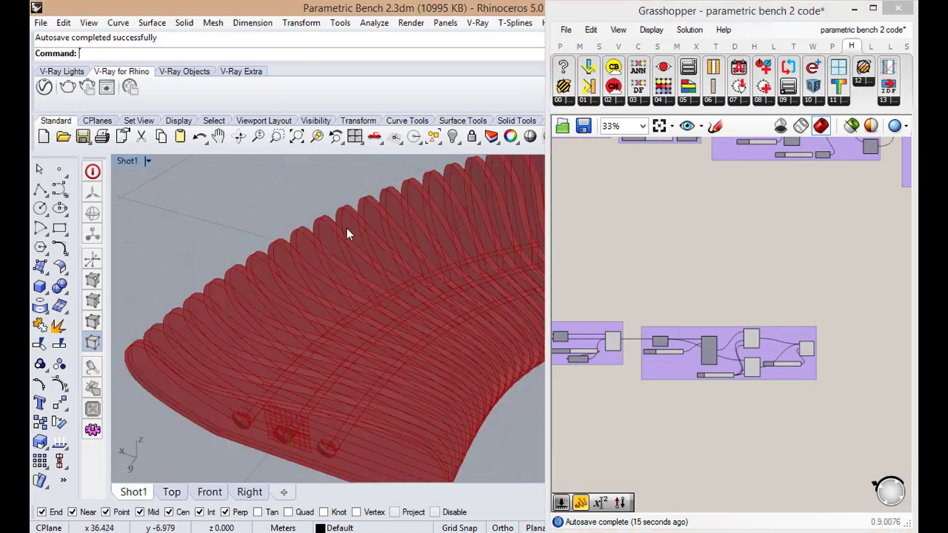
scroll(396, 359, "down", 5)
scroll(428, 373, "down", 2)
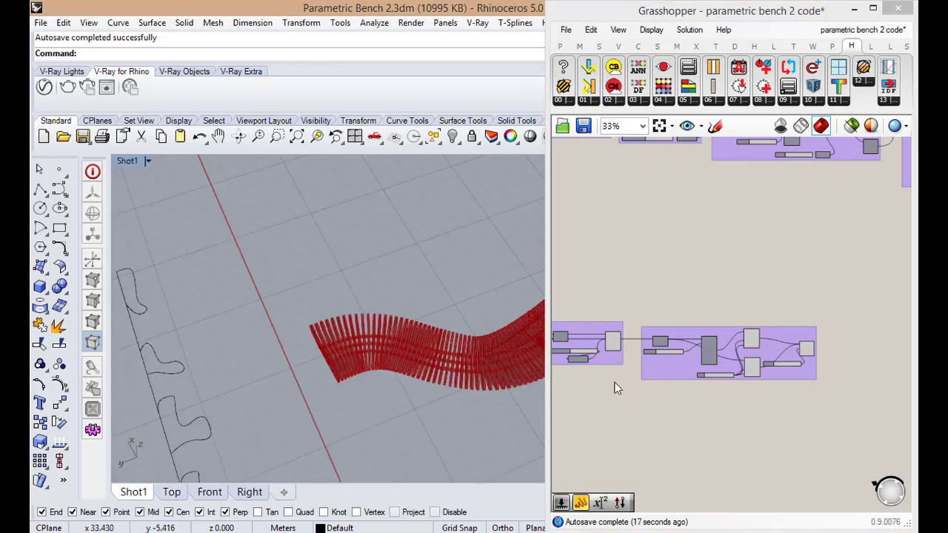
scroll(837, 342, "up", 5)
double_click(854, 344)
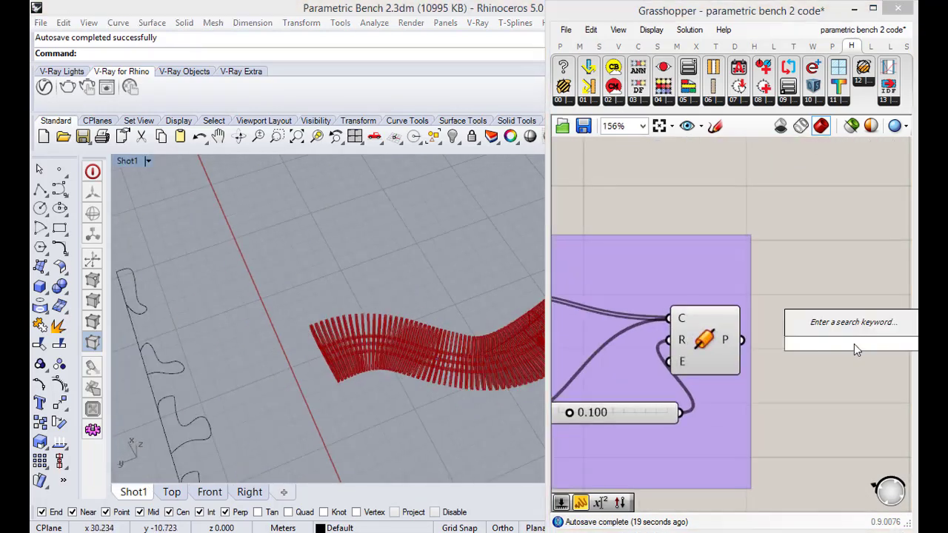
type("solid")
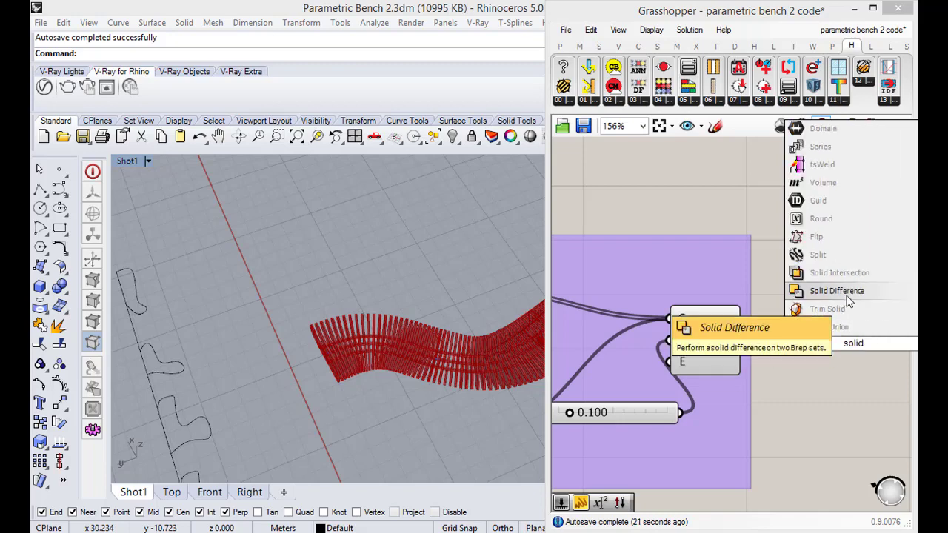
left_click(848, 296)
scroll(840, 350, "down", 2)
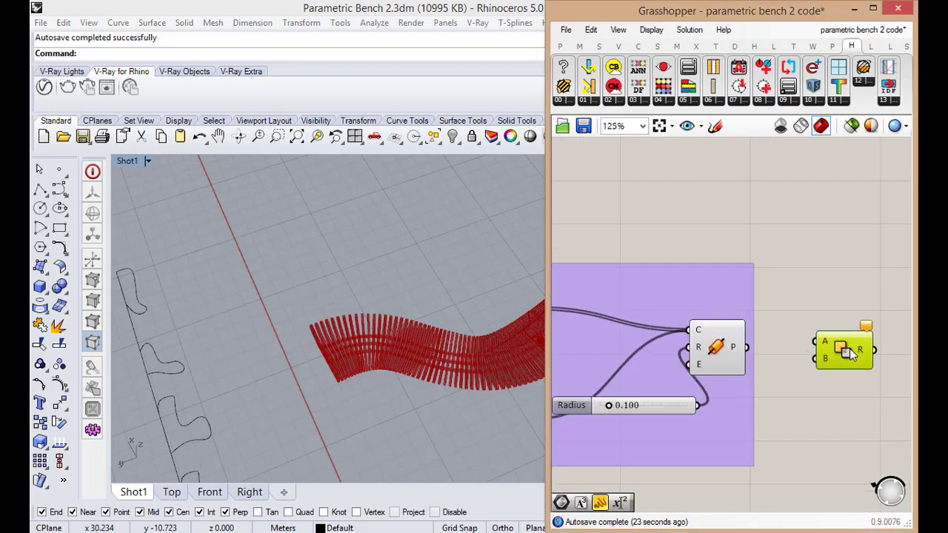
left_click_drag(747, 347, 816, 359)
scroll(780, 403, "down", 2)
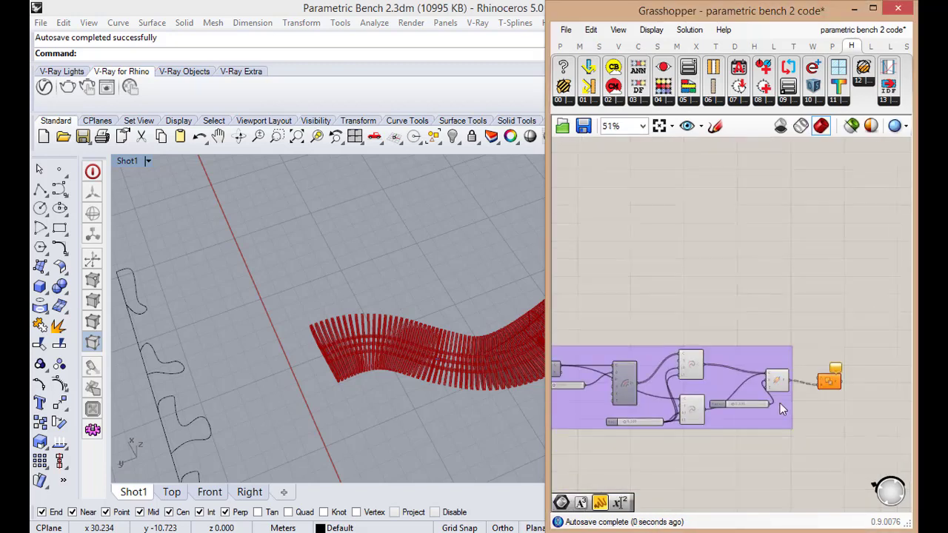
Connect the output of the thickened bench sections to the Solid Difference component's A input.
scroll(782, 376, "down", 2)
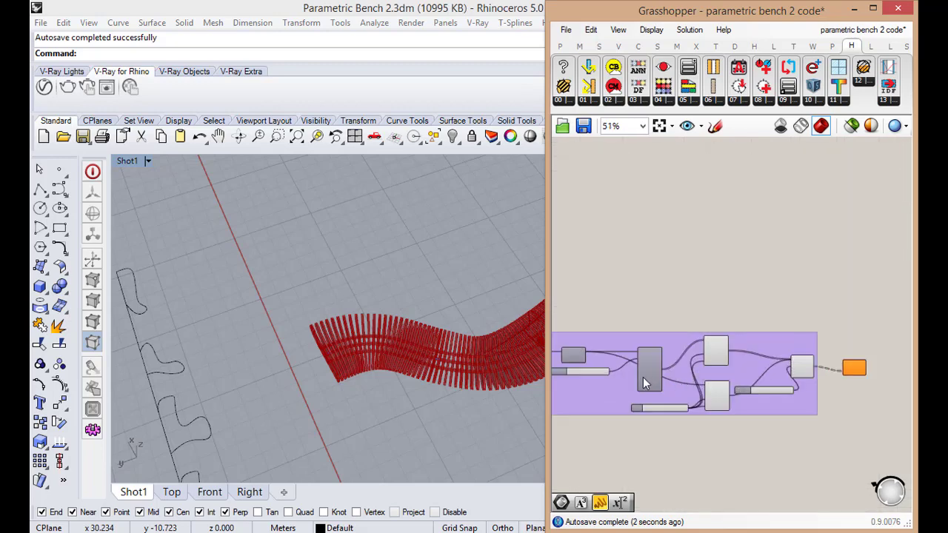
scroll(642, 377, "up", 3)
scroll(642, 377, "down", 5)
scroll(639, 377, "up", 3)
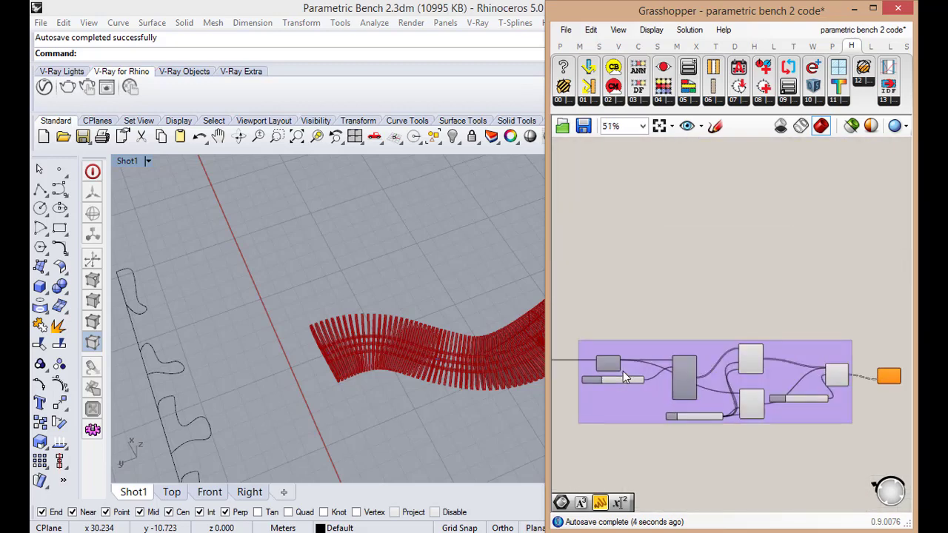
scroll(630, 375, "up", 1)
scroll(630, 375, "down", 4)
scroll(646, 362, "up", 7)
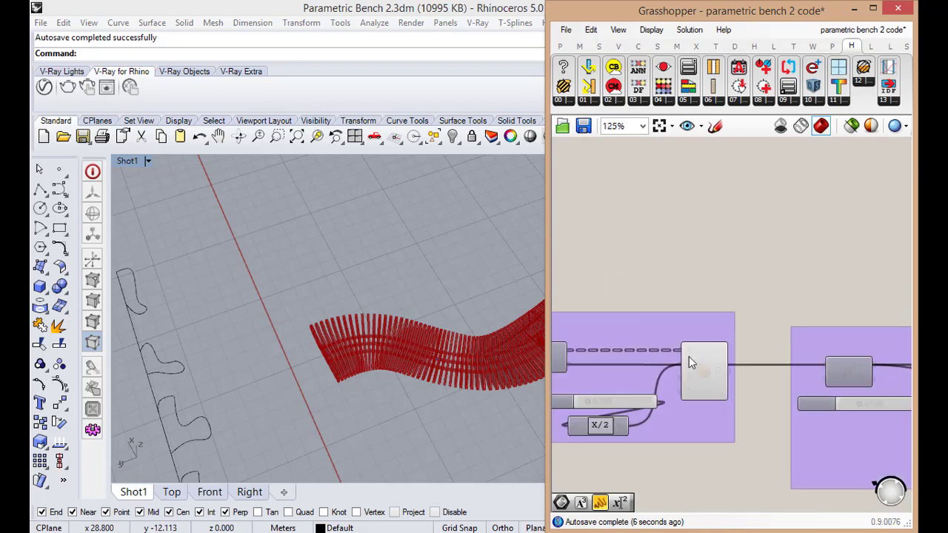
scroll(689, 363, "down", 2)
scroll(696, 377, "up", 2)
left_click_drag(708, 368, 722, 420)
scroll(549, 349, "down", 9)
scroll(685, 346, "up", 5)
scroll(629, 358, "up", 6)
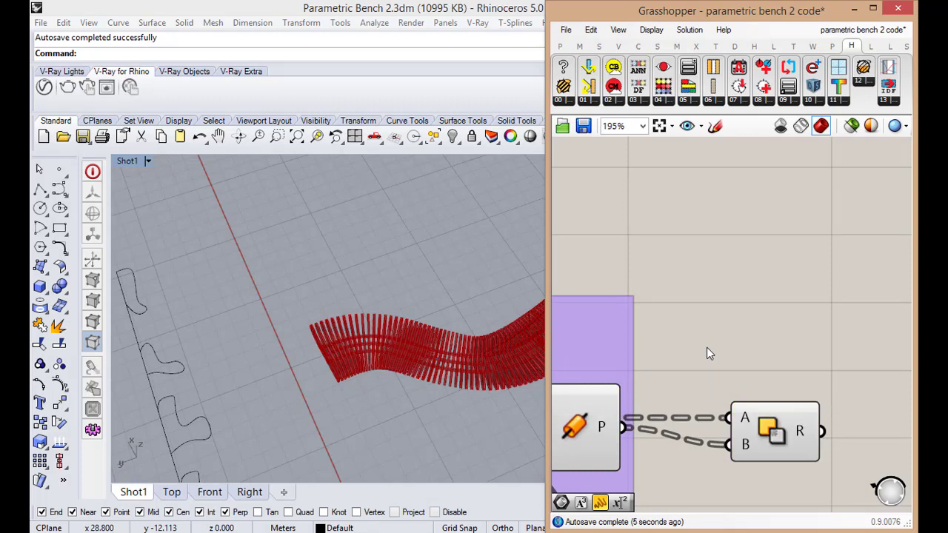
Bake the Solid Difference result into the Rhino model.
right_click_drag(467, 420, 344, 422)
scroll(345, 423, "up", 4)
left_click(759, 440)
middle_click(758, 440)
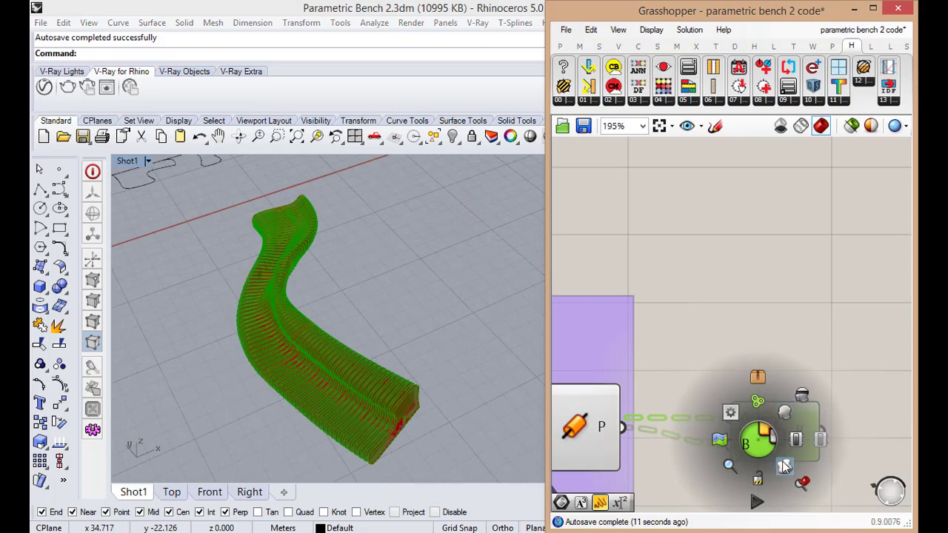
left_click(784, 466)
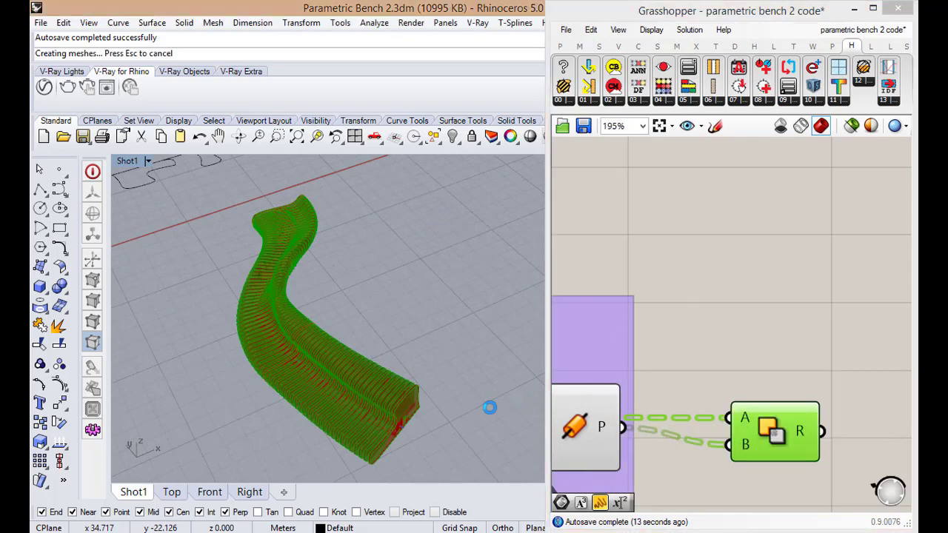
Lift the baked end section above the bench to inspect its rail holes.
scroll(422, 422, "up", 3)
left_click(398, 428)
left_click_drag(361, 397, 339, 325)
key("ctrl+z")
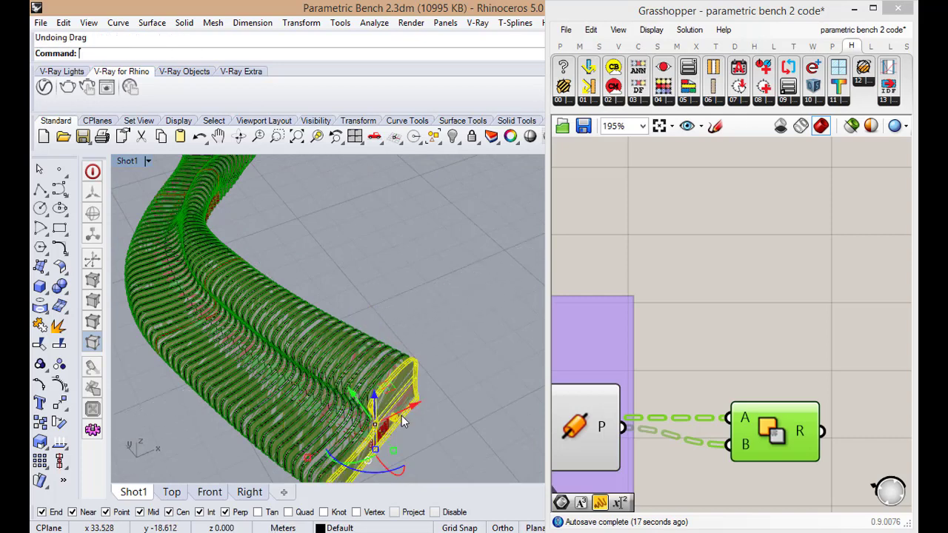
right_click_drag(402, 419, 339, 370)
scroll(338, 370, "down", 5)
scroll(272, 300, "up", 6)
left_click_drag(287, 311, 298, 164)
left_click_drag(356, 327, 356, 337)
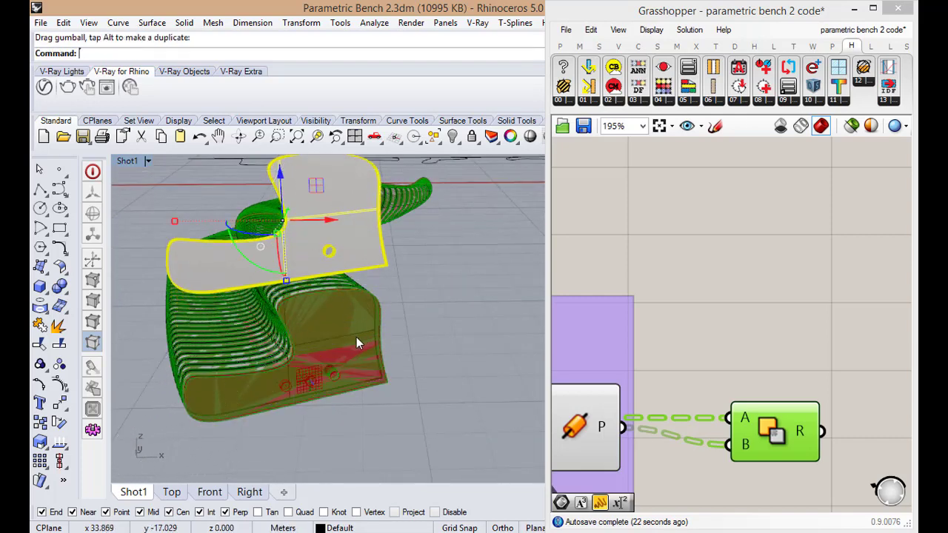
Delete the lifted end section and raise the next baked section for the same check.
key("Delete")
left_click(282, 314)
left_click_drag(283, 306, 294, 186)
Undo the changes to the baked sections and the bake itself.
left_click(467, 386)
scroll(466, 386, "down", 6)
key("ctrl+z")
key("ctrl+z")
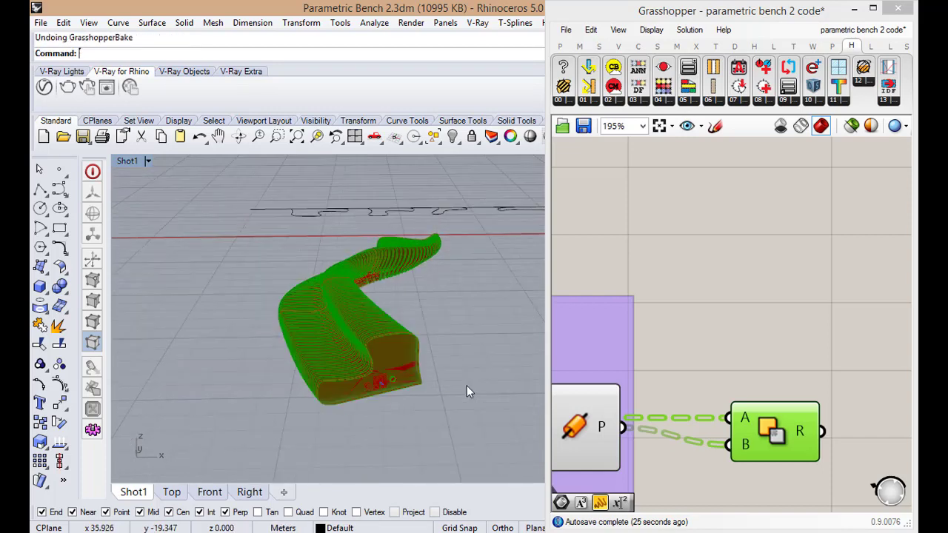
Try Flat caps on the Pipe component's E input.
scroll(699, 384, "down", 3)
scroll(674, 343, "up", 3)
right_click(681, 335)
right_click(683, 337)
left_click(696, 421)
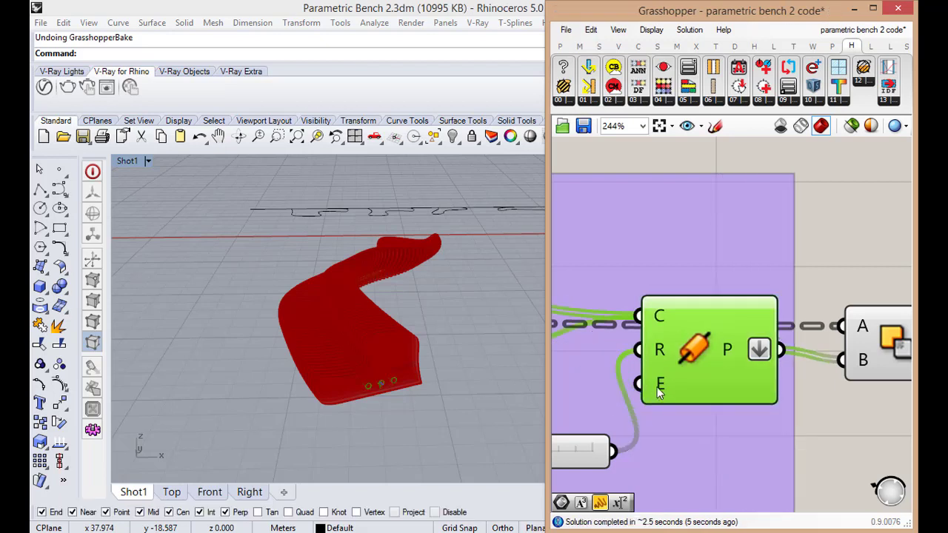
mouse_move(657, 387)
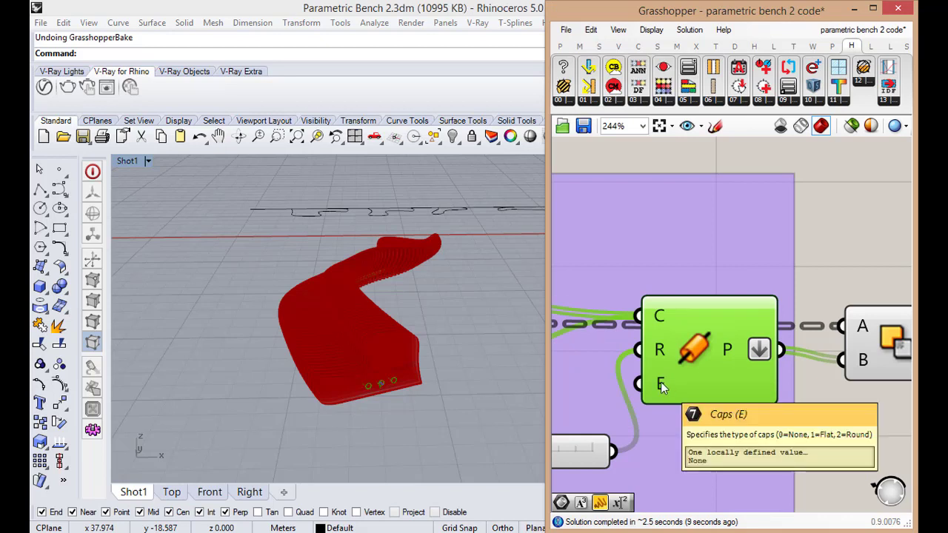
right_click(661, 382)
left_click(689, 443)
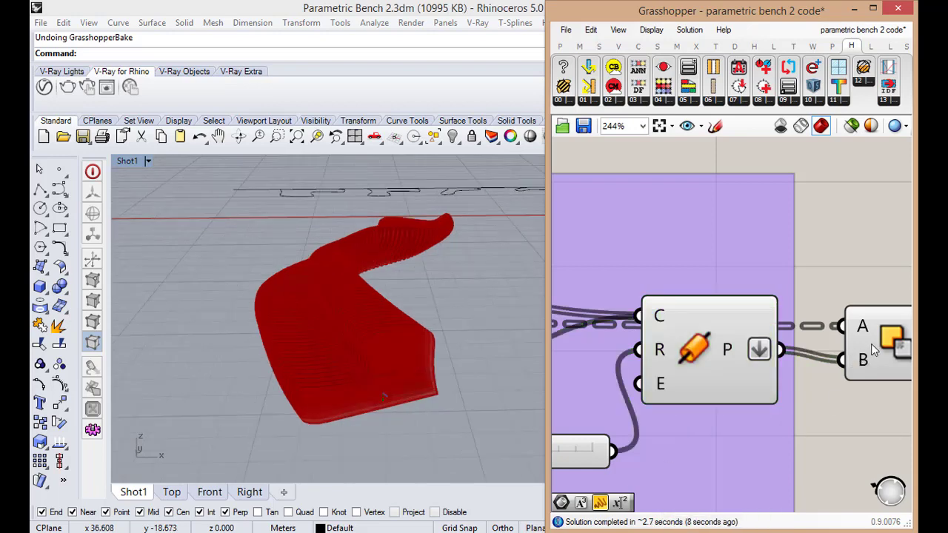
Bake the Solid Difference result again with the changed pipe caps.
left_click(871, 343)
middle_click(871, 343)
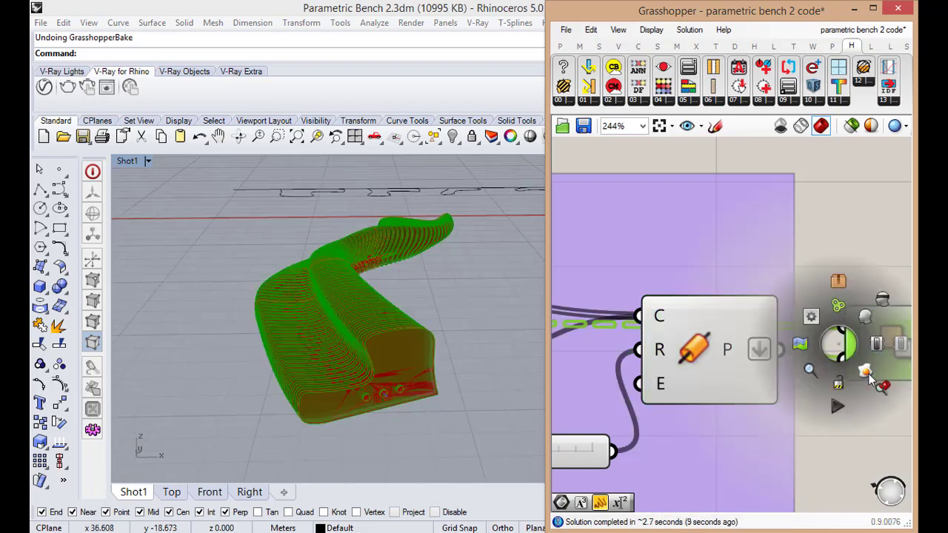
left_click(464, 366)
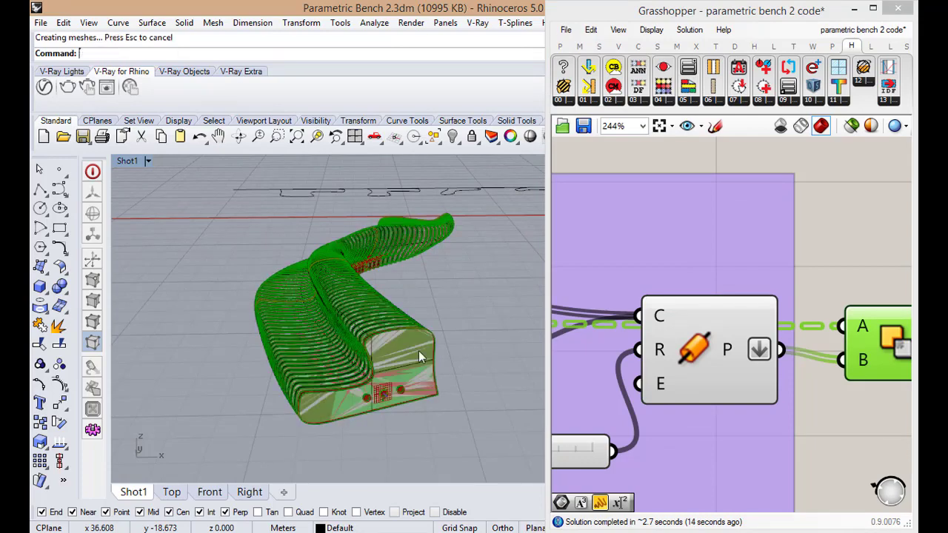
Pull the baked end section clear of the bench to check its three rail holes, and undo the move and the bake.
left_click(394, 336)
left_click_drag(372, 331, 349, 337)
scroll(349, 337, "down", 5)
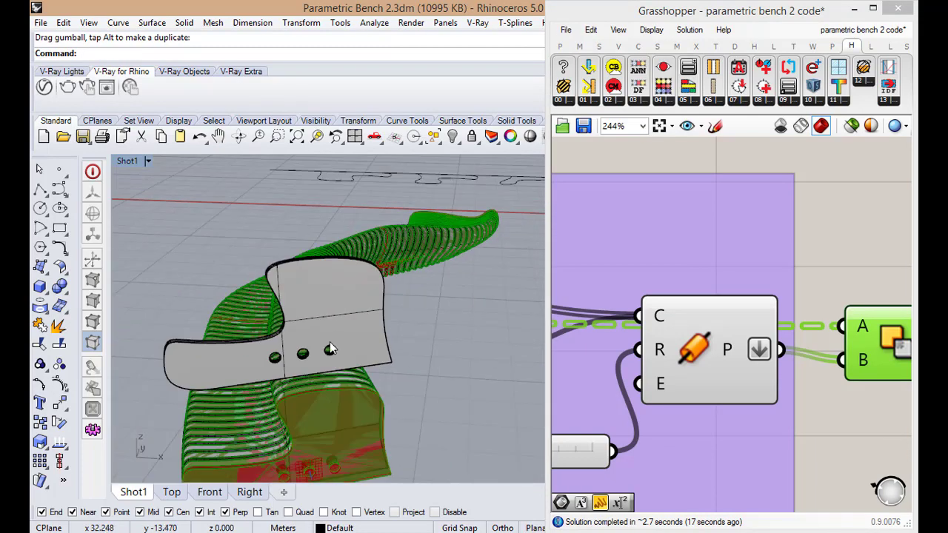
key("ctrl+z")
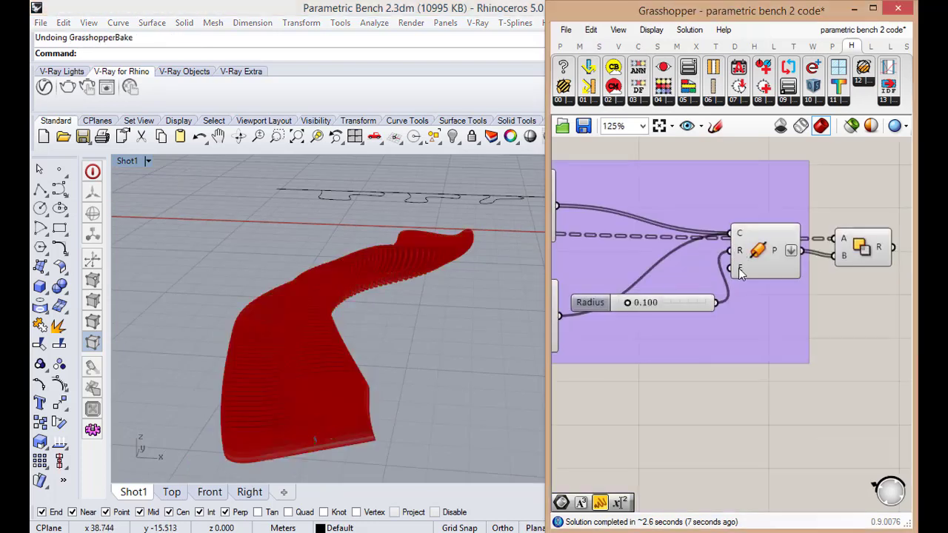
Set the caps on the Pipe component's E input to Flat.
right_click(741, 271)
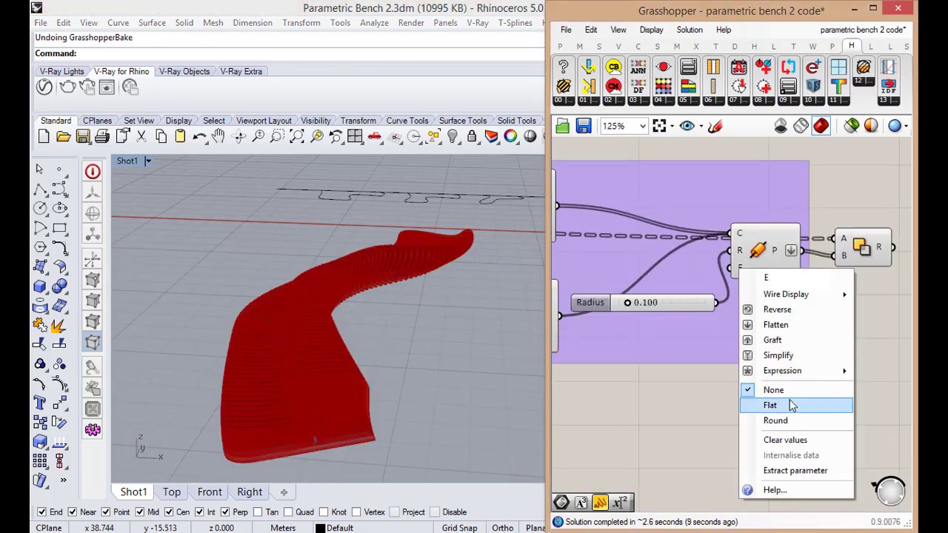
left_click(766, 405)
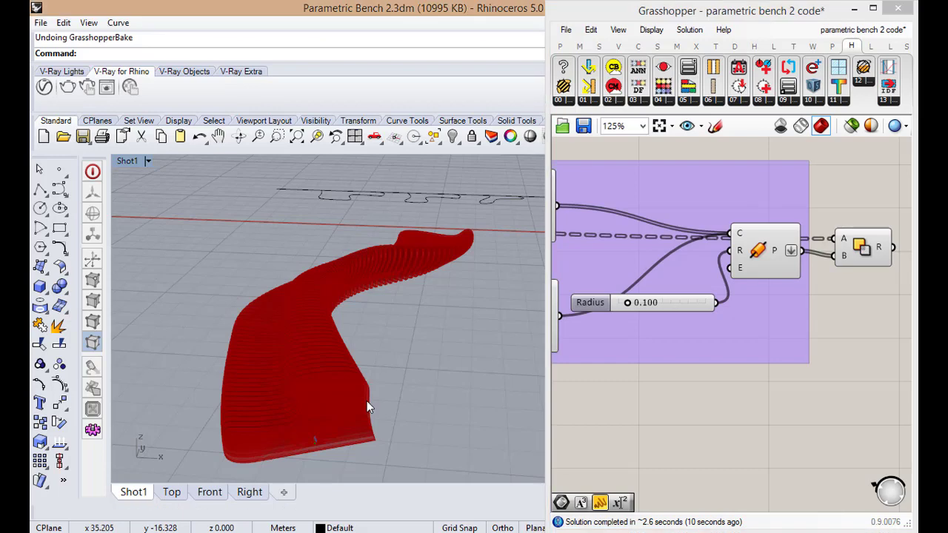
right_click_drag(367, 401, 444, 326)
scroll(375, 377, "down", 6)
scroll(354, 392, "up", 6)
scroll(355, 392, "down", 5)
scroll(880, 305, "down", 3)
scroll(859, 305, "up", 5)
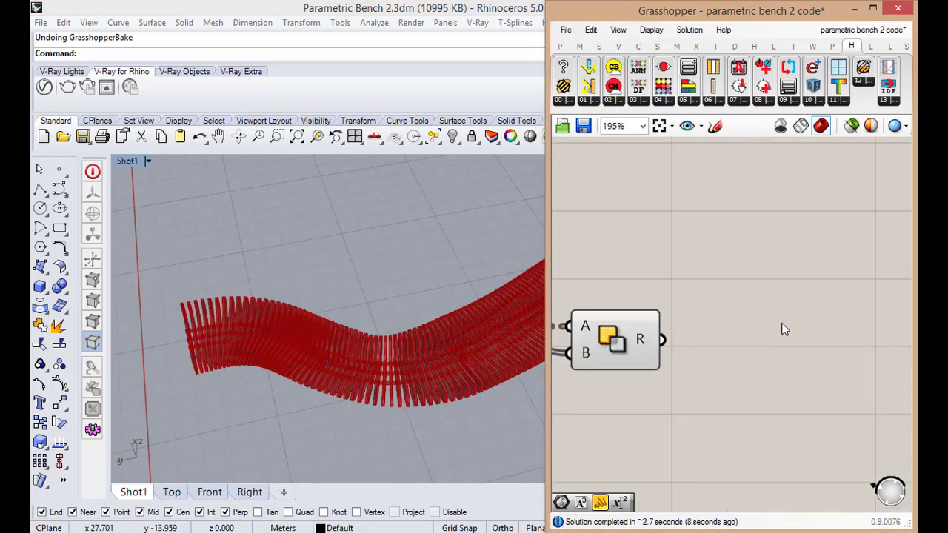
Add a Brep parameter beside the Solid Difference component and place a copy of it below.
double_click(797, 338)
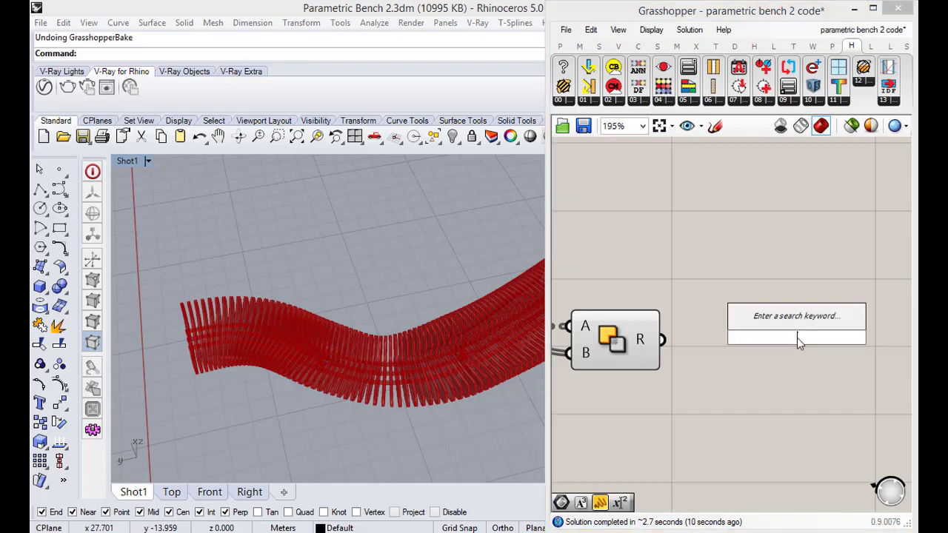
type("brep")
left_click(795, 319)
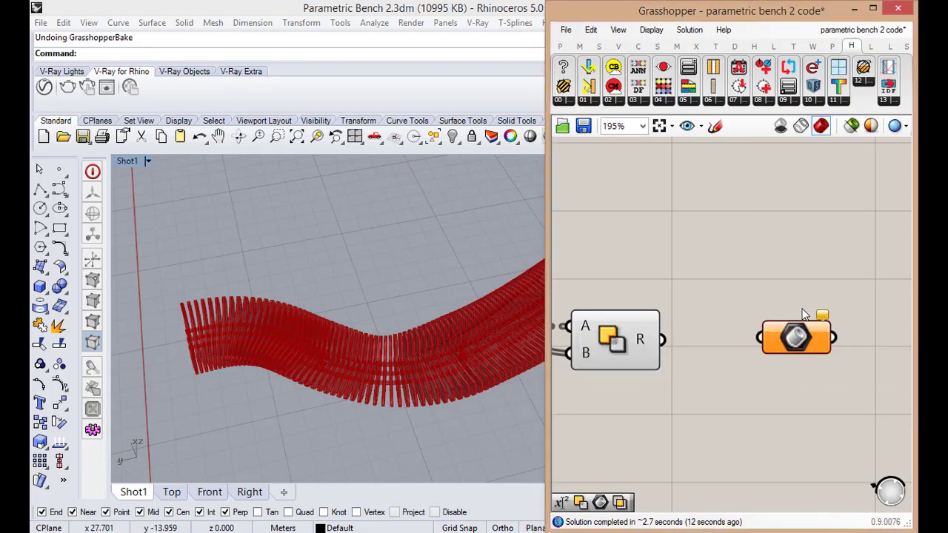
left_click_drag(791, 335, 785, 374)
Rename the upper Brep parameter as Pipes and the lower one as Bench.
right_click(793, 288)
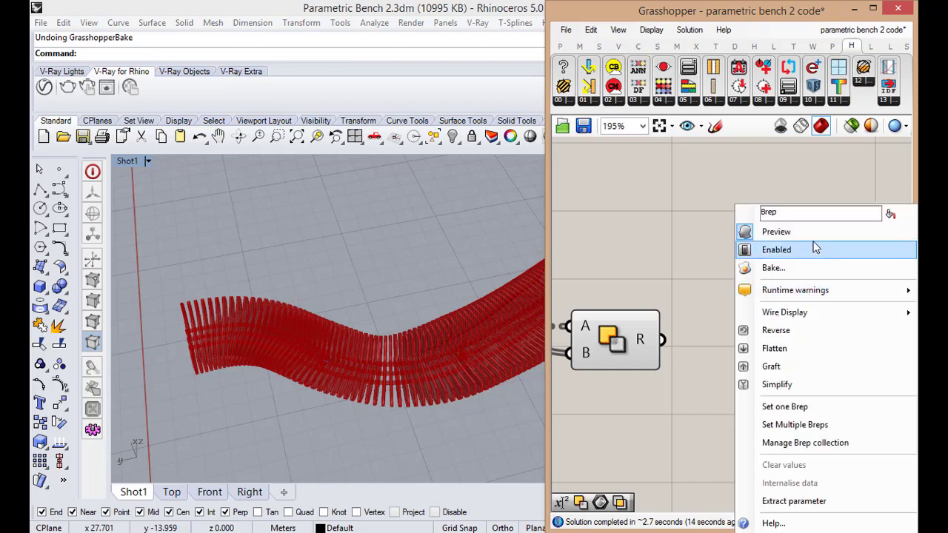
left_click_drag(811, 212, 713, 214)
type("Pipes")
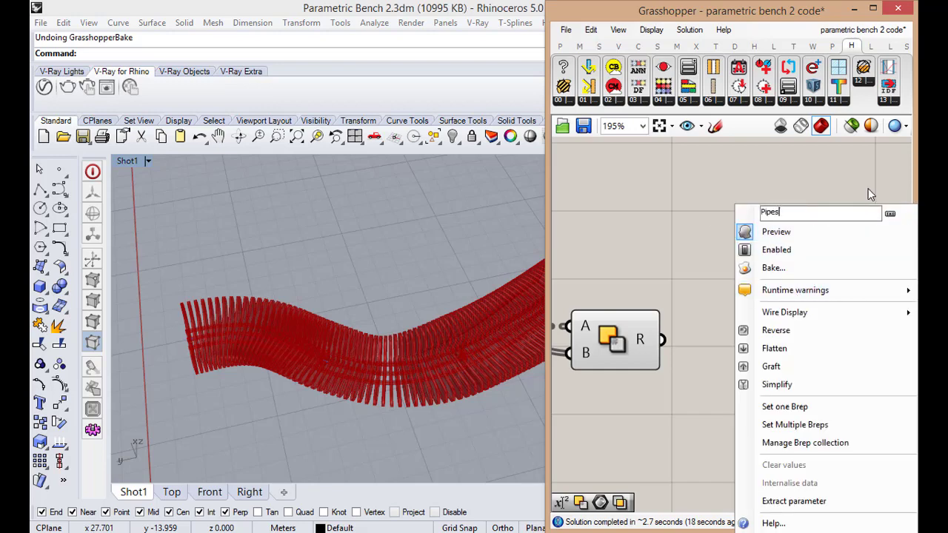
key("Return")
right_click(792, 375)
left_click_drag(790, 214, 710, 213)
key("Return")
right_click(771, 378)
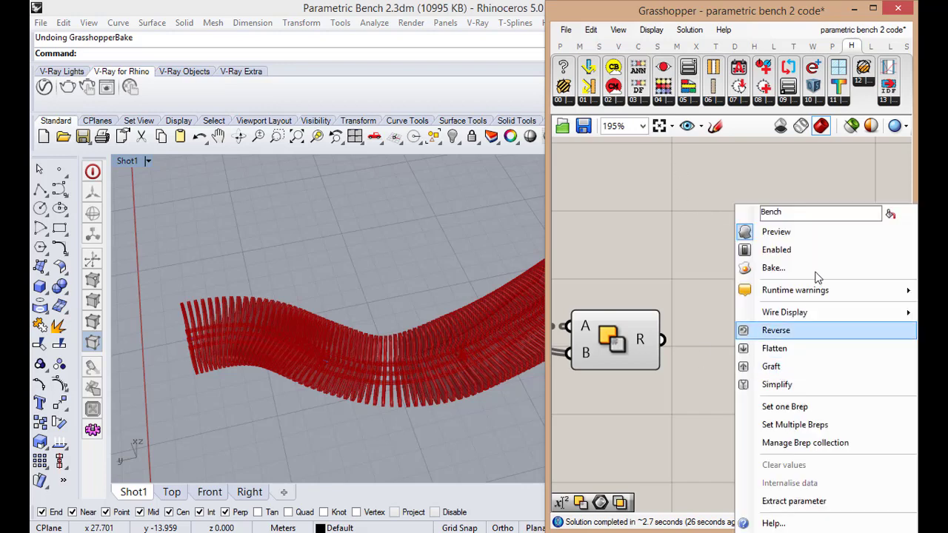
left_click(705, 326)
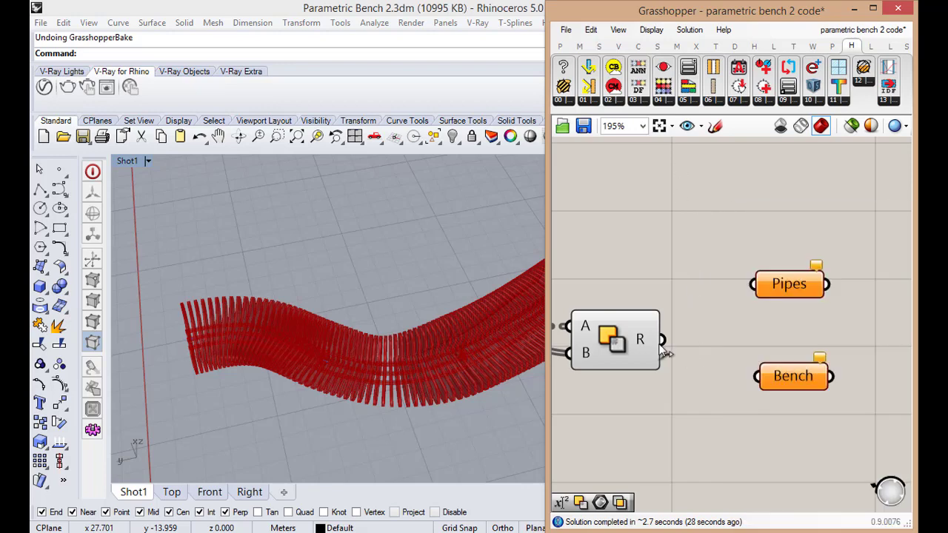
Connect the Solid Difference result to Bench and the Pipe output to Pipes.
left_click_drag(663, 340, 755, 377)
scroll(745, 403, "down", 3)
left_click_drag(628, 373, 749, 341)
Group the Pipes and Bench parameters.
left_click_drag(722, 297, 886, 495)
middle_click(839, 400)
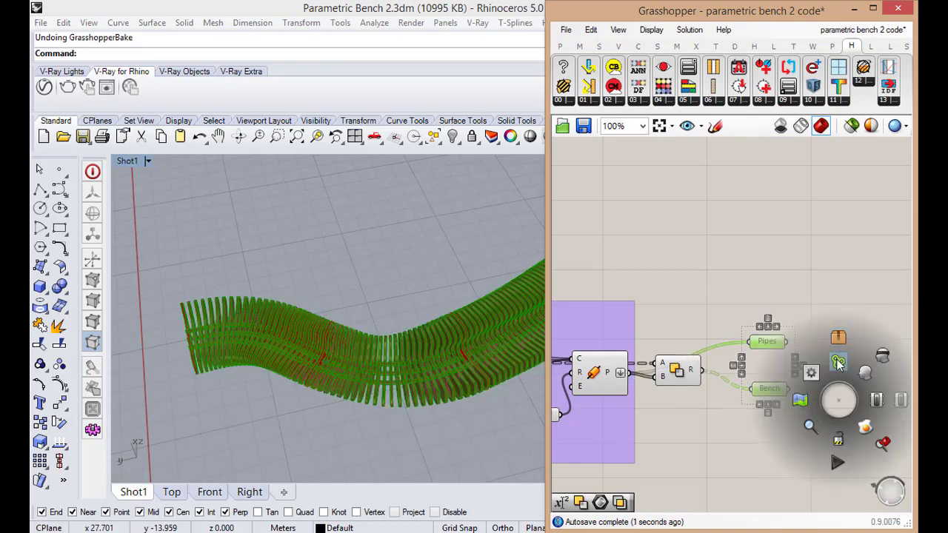
left_click(839, 363)
scroll(772, 404, "up", 1)
left_click(774, 416)
Move the Solid Difference component slightly closer to the Bench parameter.
scroll(774, 416, "down", 2)
scroll(317, 348, "down", 3)
right_click_drag(312, 355, 324, 355)
left_click(610, 389)
scroll(626, 395, "down", 4)
scroll(627, 395, "up", 4)
right_click_drag(635, 394, 751, 393)
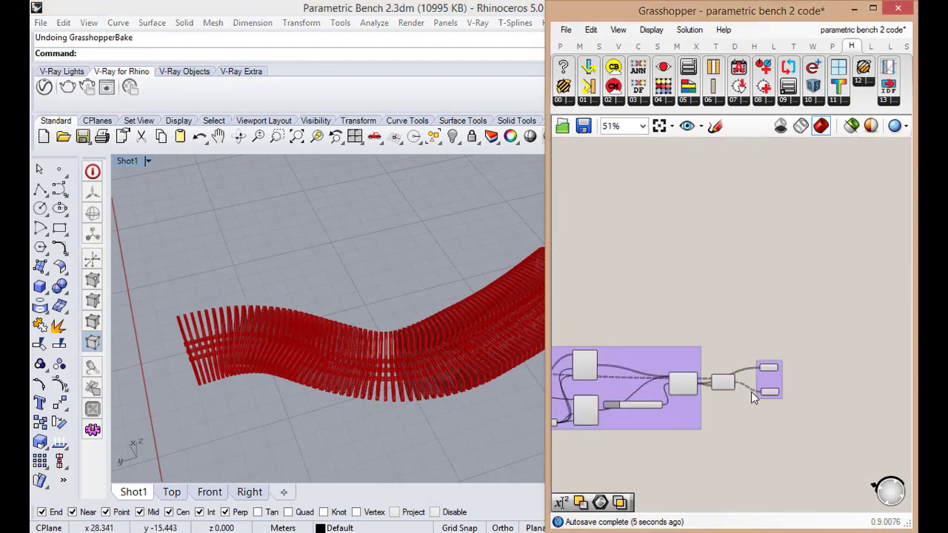
scroll(751, 397, "up", 3)
left_click(698, 395)
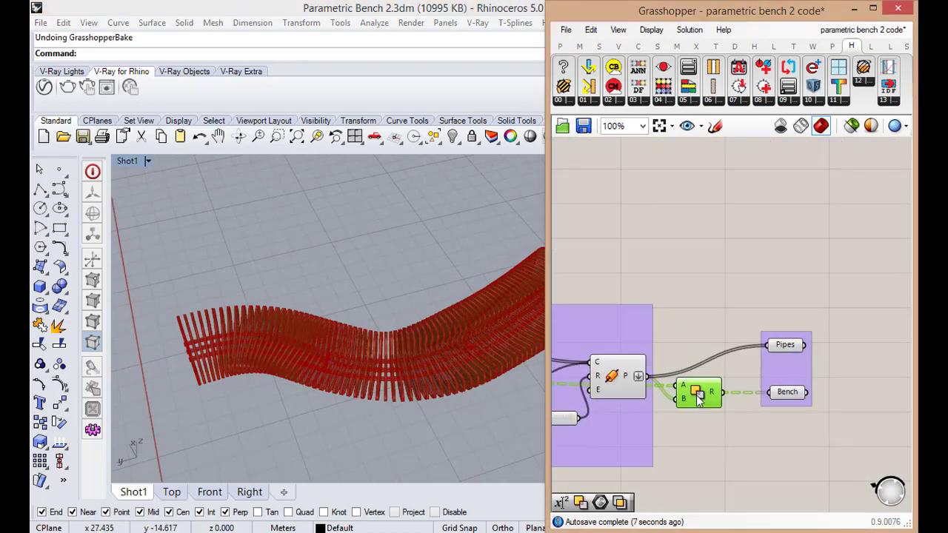
left_click_drag(699, 398, 716, 395)
left_click(348, 334)
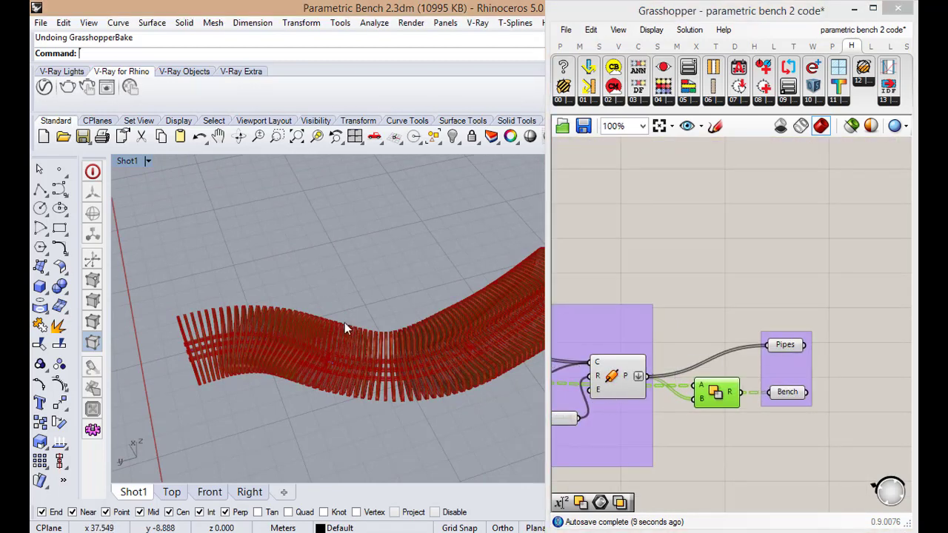
right_click_drag(324, 353, 328, 334)
left_click(713, 457)
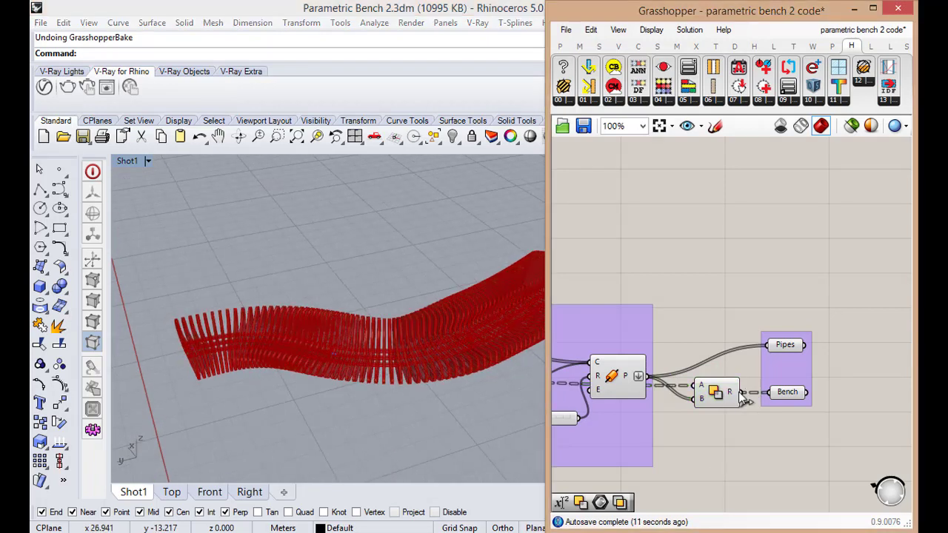
Disable the Pipe and Solid Difference components together with the Pipes and Bench parameters.
right_click_drag(436, 358, 311, 341)
scroll(303, 357, "down", 5)
scroll(250, 302, "up", 4)
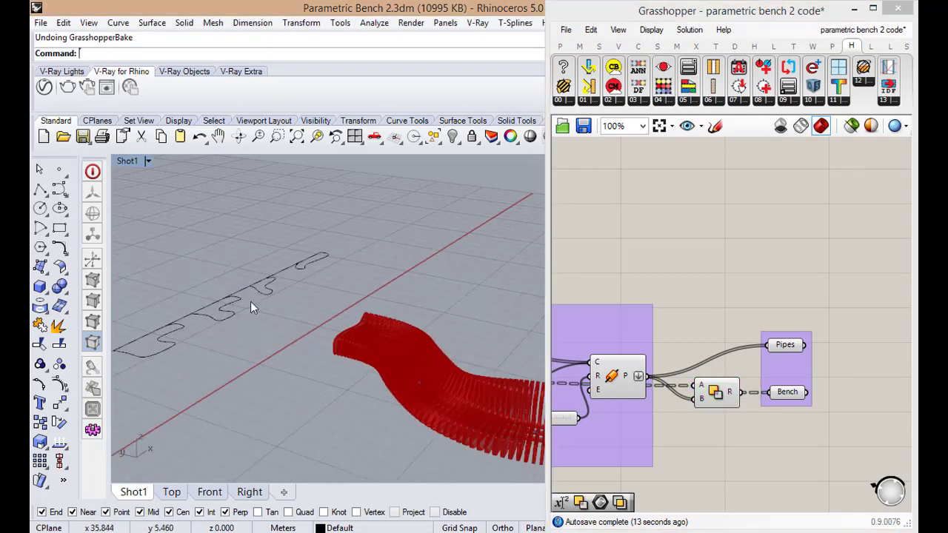
left_click(236, 314)
scroll(282, 334, "down", 3)
left_click(719, 427)
scroll(719, 427, "down", 1)
scroll(667, 399, "up", 2)
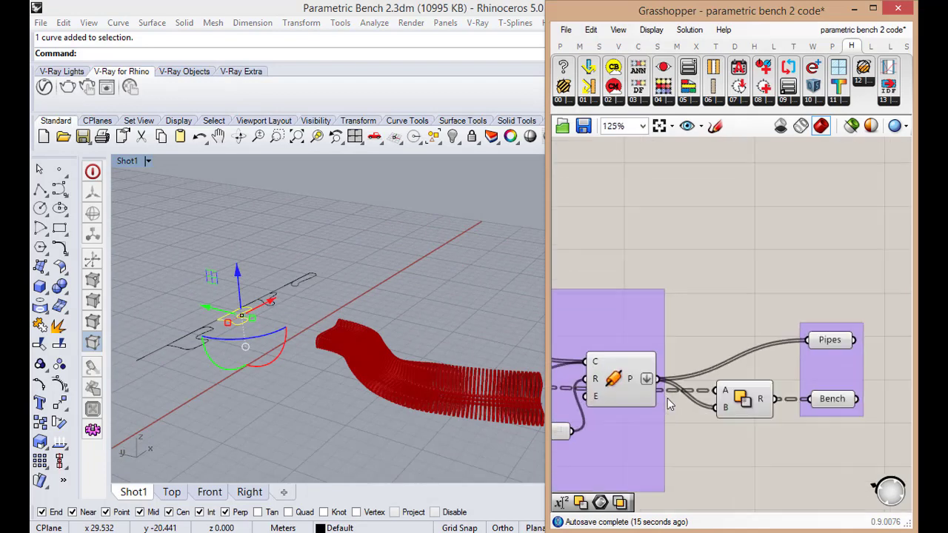
scroll(669, 404, "down", 5)
left_click_drag(661, 323, 776, 423)
scroll(776, 423, "up", 2)
middle_click(678, 367)
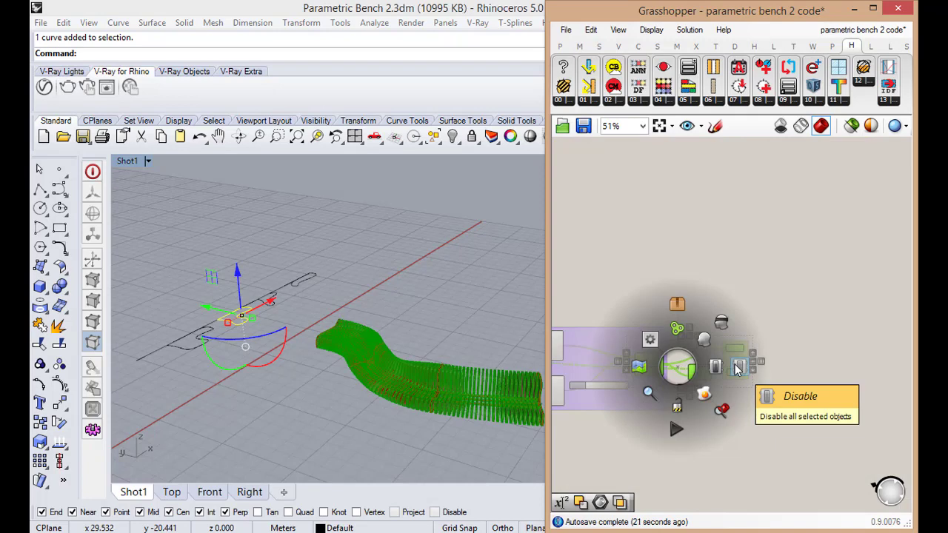
Show the edit points of one section profile curve and try dragging them to reshape it.
left_click(453, 308)
scroll(435, 324, "down", 4)
right_click_drag(374, 364, 381, 419)
scroll(372, 390, "down", 4)
scroll(371, 388, "up", 6)
left_click(300, 305)
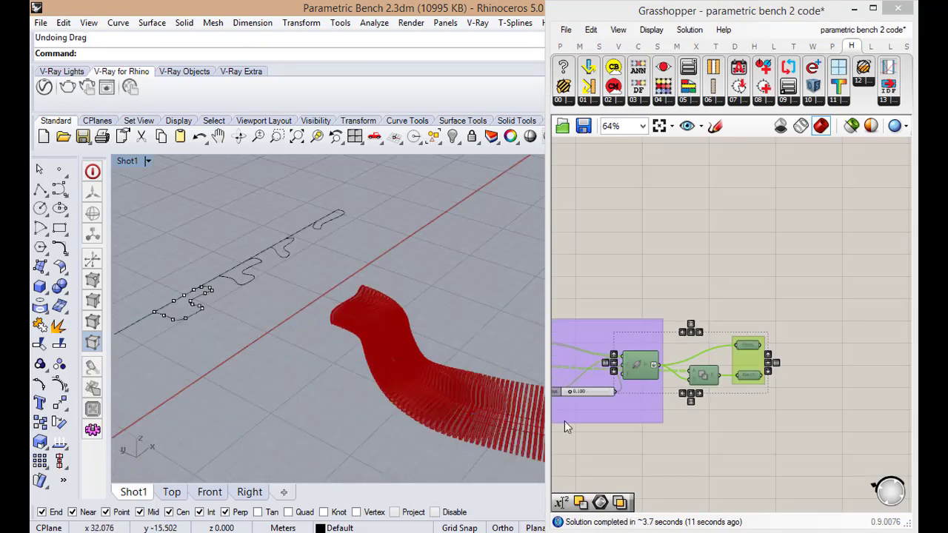
Turn off the preview of the two Extend Curve components in the rail group.
left_click(773, 443)
scroll(773, 444, "down", 3)
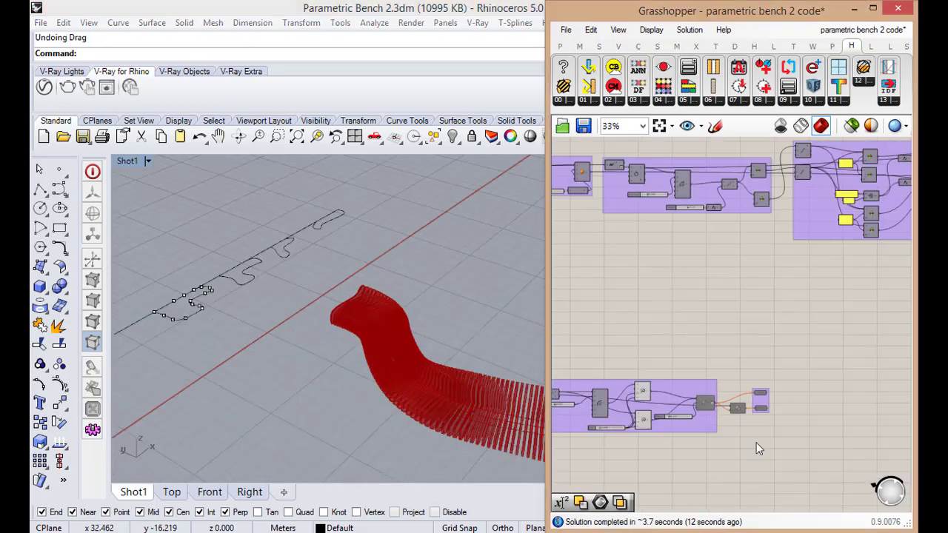
scroll(637, 405, "up", 4)
left_click(651, 447)
scroll(682, 372, "down", 5)
scroll(586, 373, "up", 5)
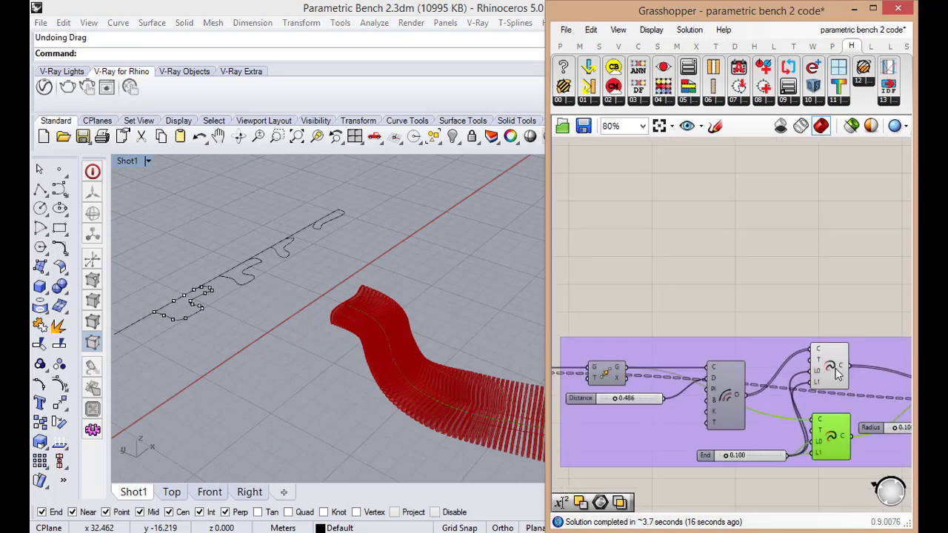
middle_click(821, 376)
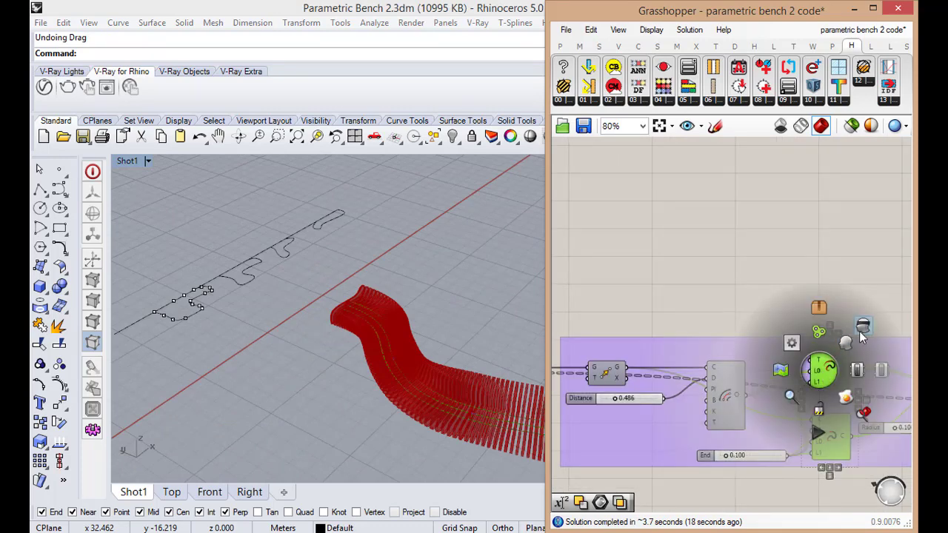
left_click(856, 337)
scroll(858, 334, "down", 3)
Move all the section profile curves together with their base line across to the opposite end of the bench.
left_click(414, 396)
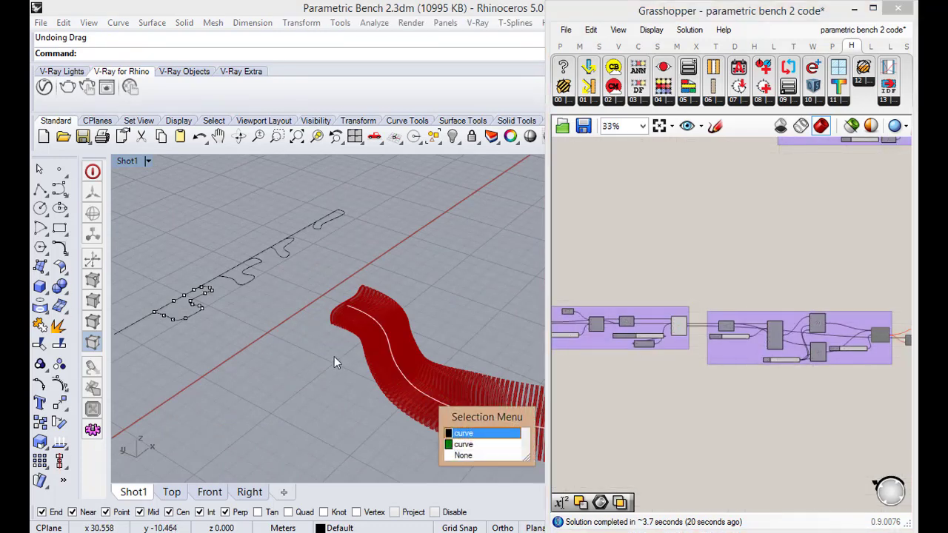
right_click_drag(334, 356, 443, 354)
scroll(442, 355, "down", 6)
scroll(505, 383, "up", 3)
scroll(506, 383, "down", 3)
right_click_drag(264, 362, 251, 300)
left_click_drag(195, 227, 350, 404)
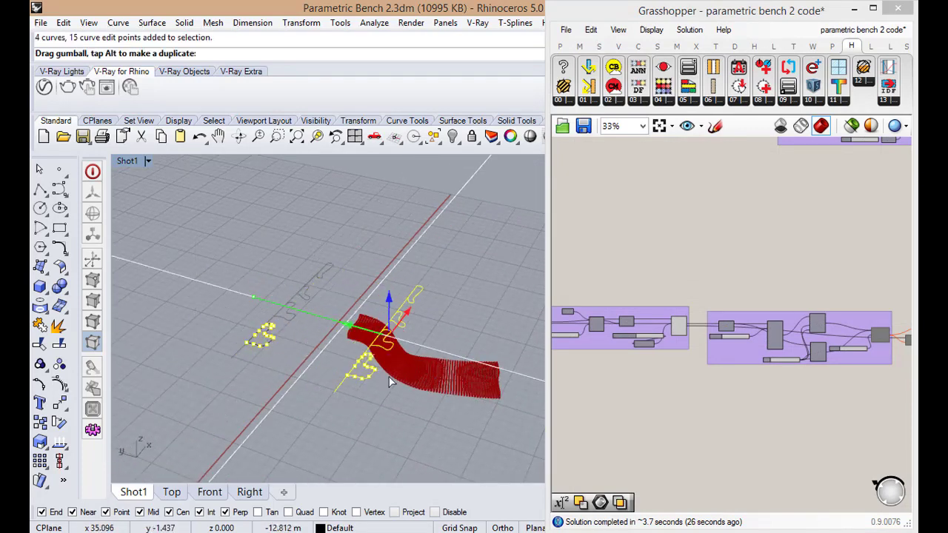
left_click_drag(400, 388, 384, 398)
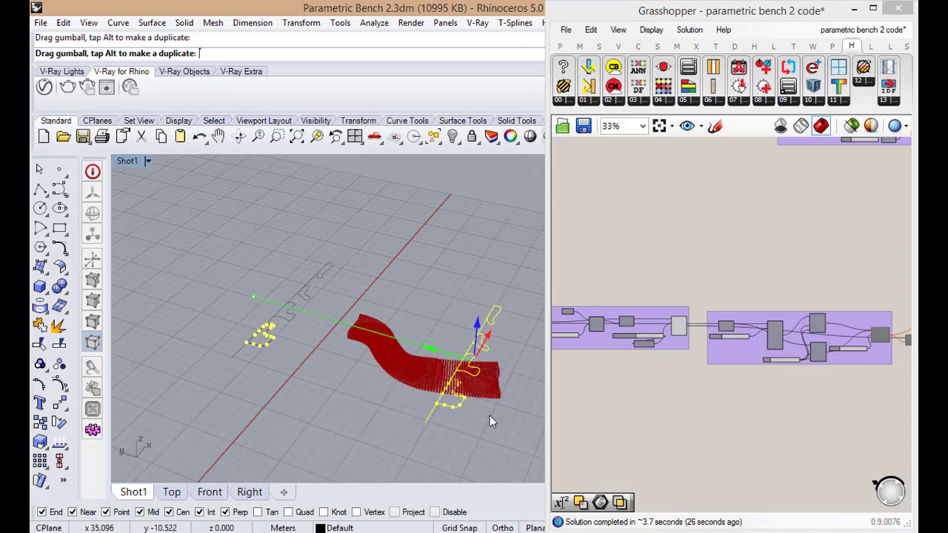
scroll(490, 415, "down", 2)
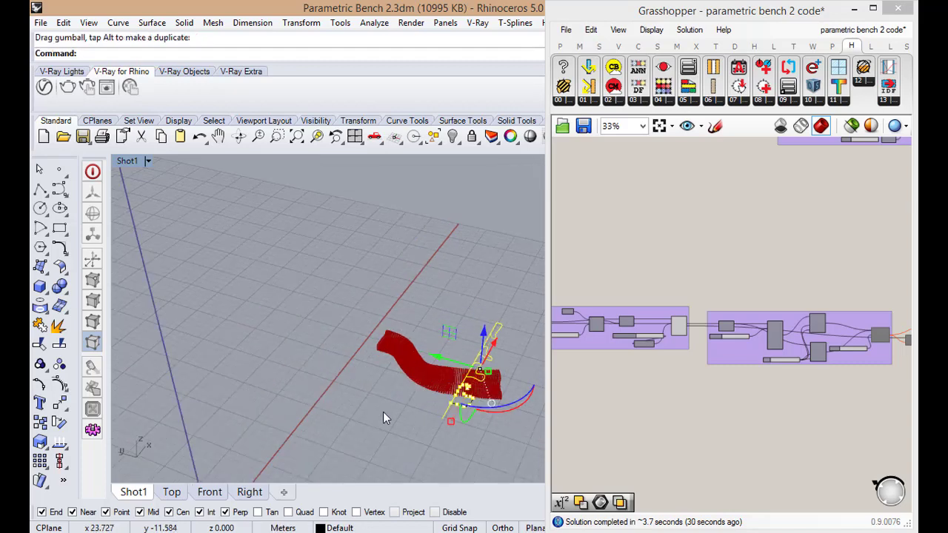
left_click(350, 390)
Shift the profile curves and their base line further along so they lie clear of the bench.
scroll(351, 391, "down", 2)
scroll(454, 402, "up", 5)
right_click_drag(404, 306, 425, 383)
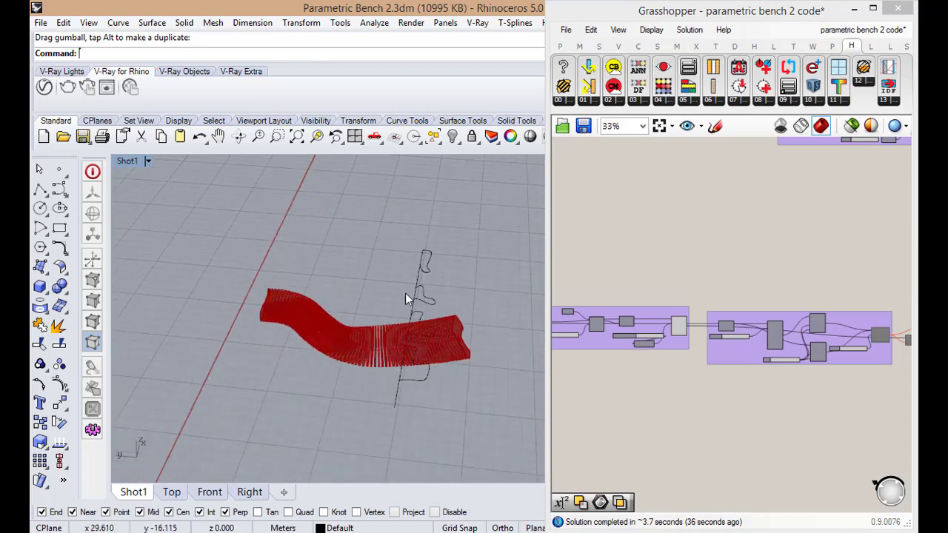
left_click_drag(379, 223, 443, 437)
right_click_drag(443, 437, 412, 383)
left_click_drag(412, 383, 445, 387)
left_click(439, 386)
Show the edit points of the profile curve at the start of the base line.
right_click_drag(439, 386, 247, 401)
scroll(326, 390, "up", 3)
right_click_drag(375, 391, 318, 387)
scroll(317, 387, "up", 5)
left_click(262, 369)
right_click_drag(262, 369, 244, 417)
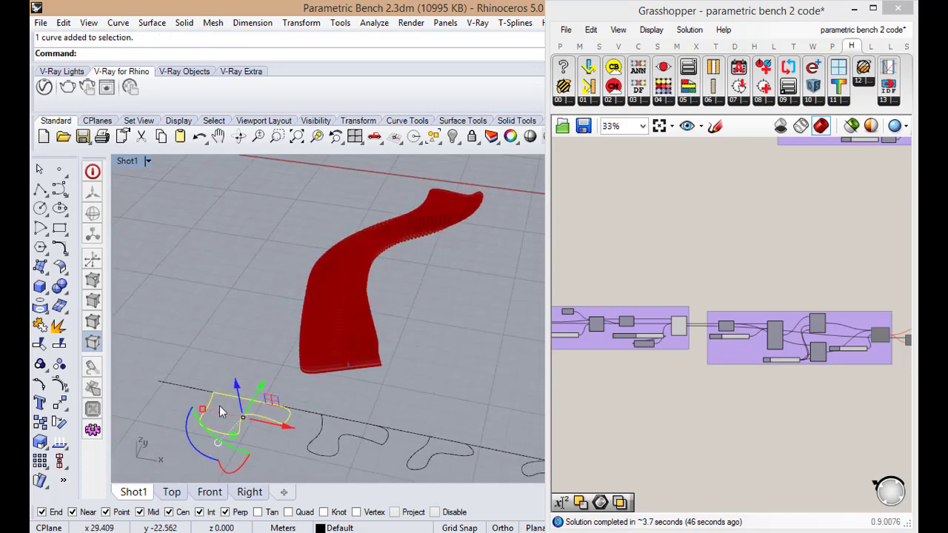
left_click(59, 385)
Move the outermost edit point of the first profile away from the base line, within the profile's plane.
right_click_drag(186, 468, 216, 424, "shift")
scroll(215, 423, "up", 2)
left_click(288, 382)
scroll(289, 381, "down", 3)
right_click_drag(286, 386, 258, 402)
left_click_drag(307, 379, 294, 388)
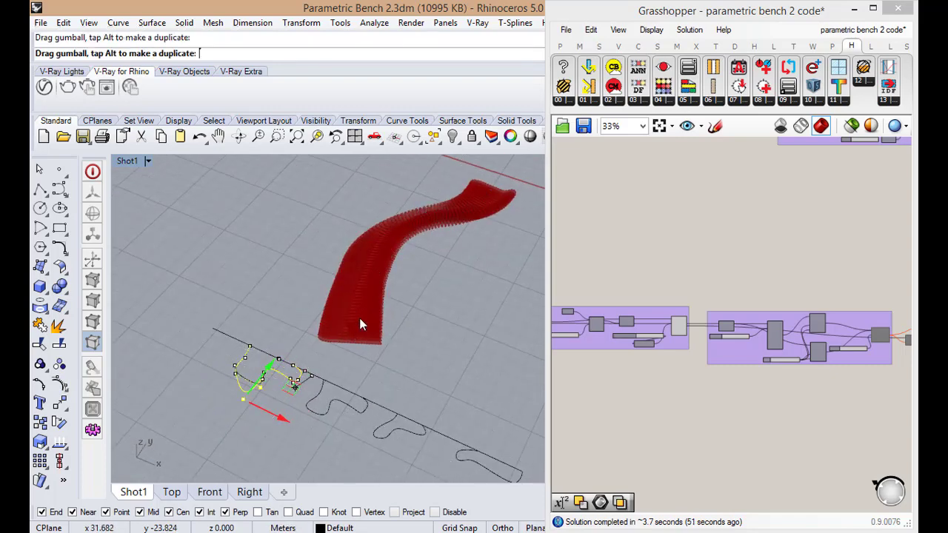
left_click_drag(345, 326, 354, 339)
Pull the same edit point further out to form a longer, pointed leg on the first profile.
right_click_drag(353, 338, 320, 322)
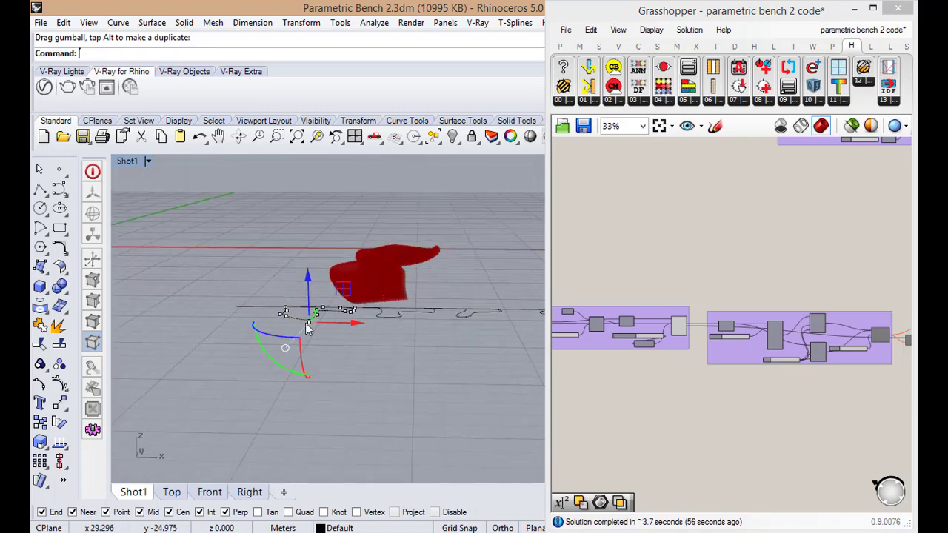
right_click_drag(282, 358, 277, 415)
left_click_drag(291, 399, 272, 414)
mouse_move(235, 416)
right_mouse_down()
mouse_move(221, 313)
mouse_move(248, 387)
mouse_move(245, 404)
right_mouse_up()
scroll(244, 404, "up", 5)
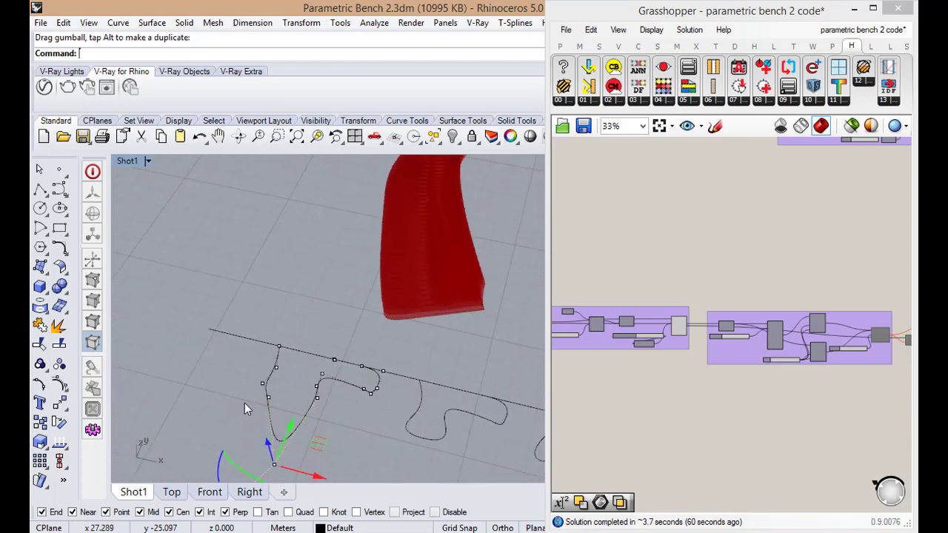
scroll(244, 386, "down", 3)
left_click(365, 420)
right_click_drag(300, 395, 291, 412)
scroll(292, 412, "down", 5)
scroll(304, 403, "up", 4)
scroll(349, 391, "down", 8)
Show the control points of the bench's path curve and try extending it by moving its far end point outward.
left_click(370, 328)
left_click(407, 362)
right_click_drag(356, 325, 355, 364)
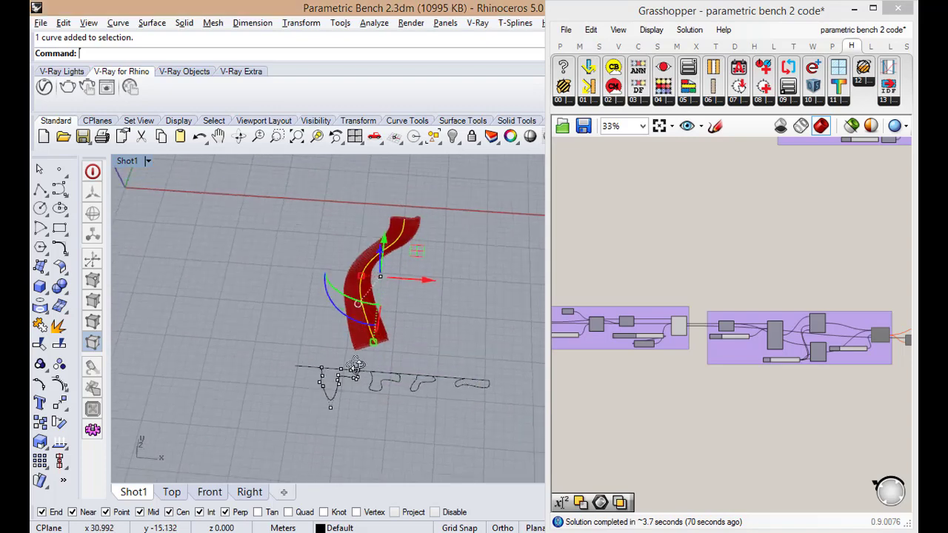
scroll(356, 365, "down", 6)
scroll(371, 286, "up", 6)
left_click(58, 387)
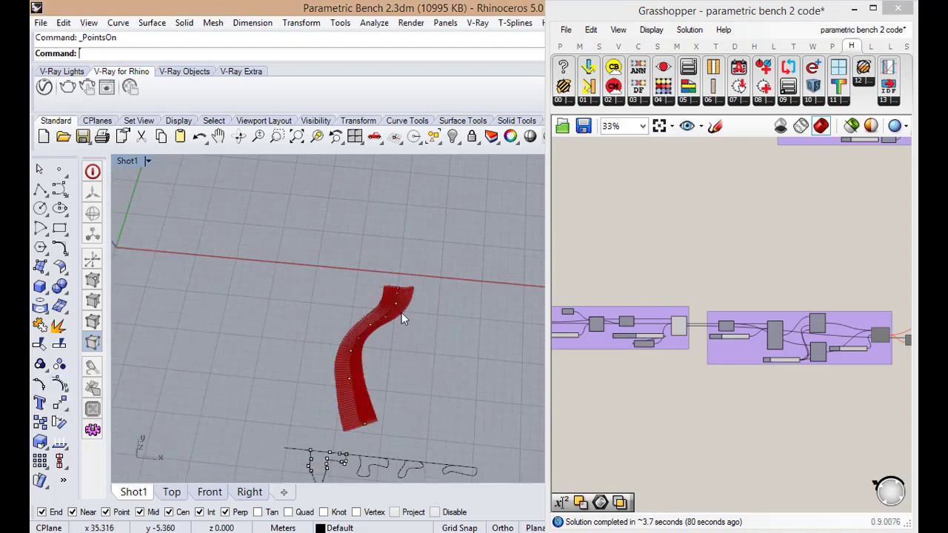
scroll(406, 291, "up", 3)
left_click(394, 291)
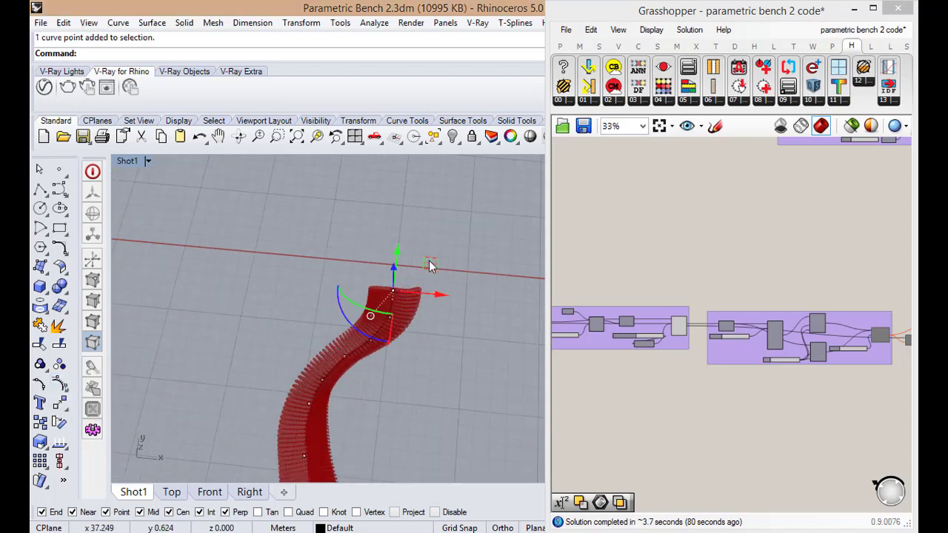
left_click_drag(432, 263, 437, 220)
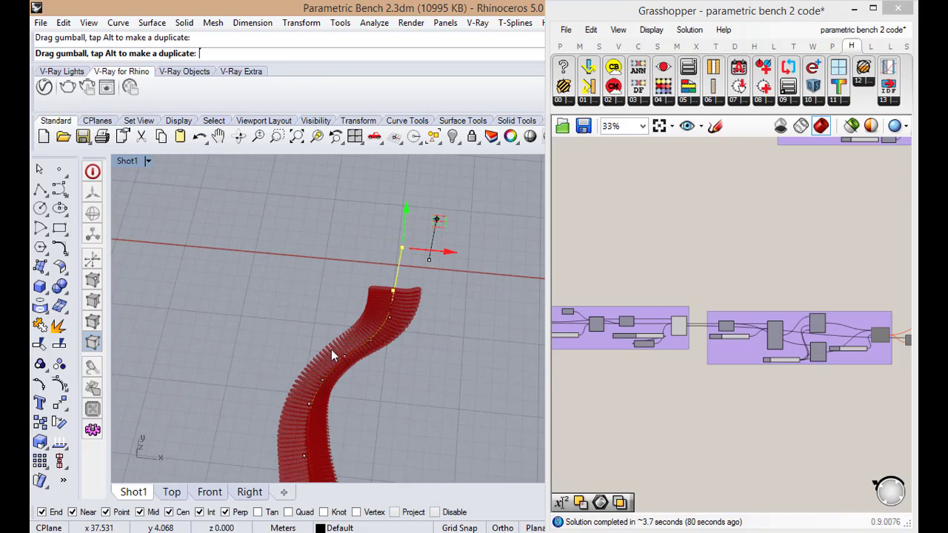
scroll(331, 351, "down", 4)
right_click_drag(344, 381, 364, 378)
key("ctrl+z")
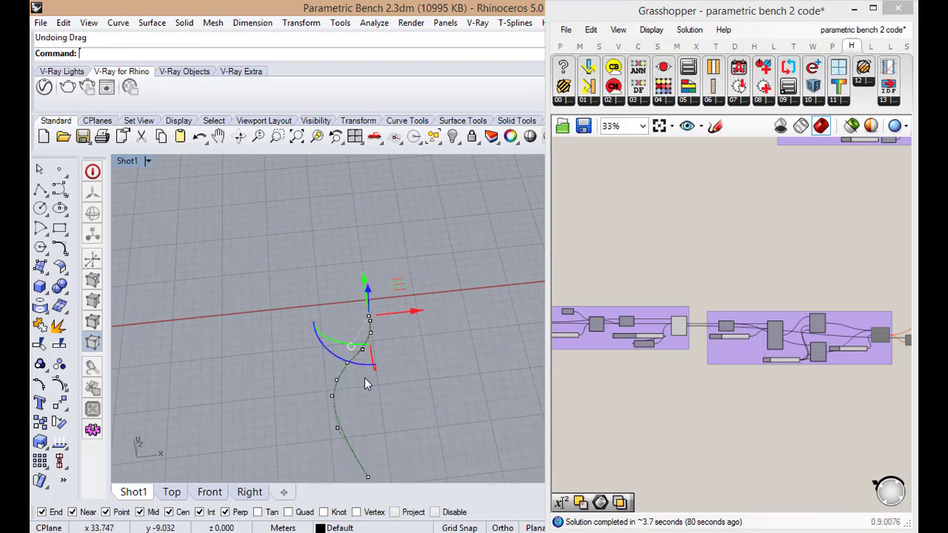
Select both path curves that meet end to end or overlap along the bench and show their edit points.
right_click_drag(386, 360, 359, 389)
scroll(338, 341, "up", 5)
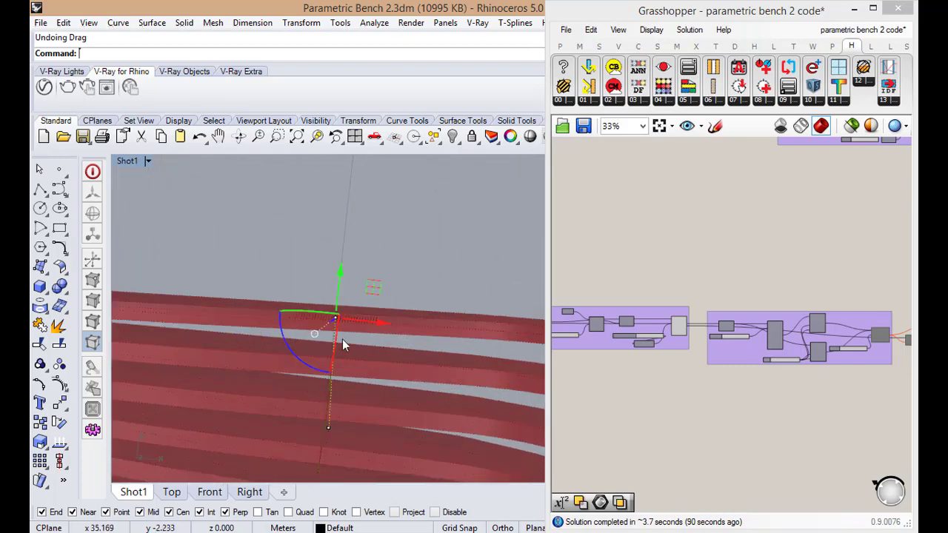
left_click(336, 347)
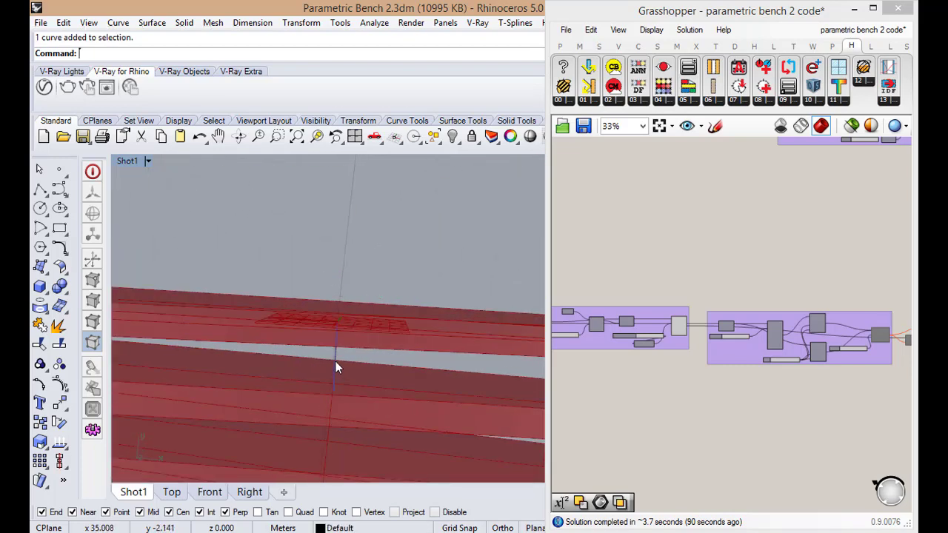
left_click(335, 363)
left_click(370, 400)
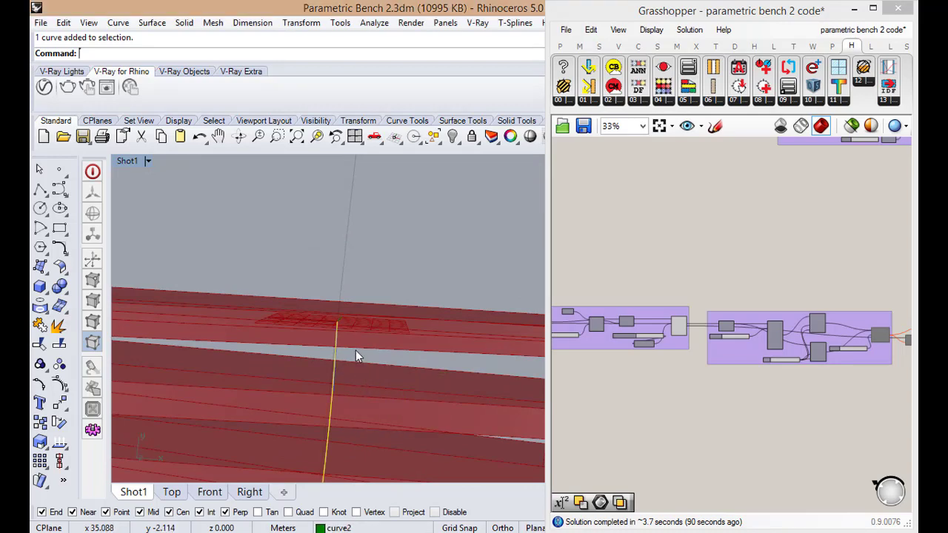
left_click(396, 262)
left_click_drag(368, 373, 290, 391)
scroll(381, 303, "down", 5)
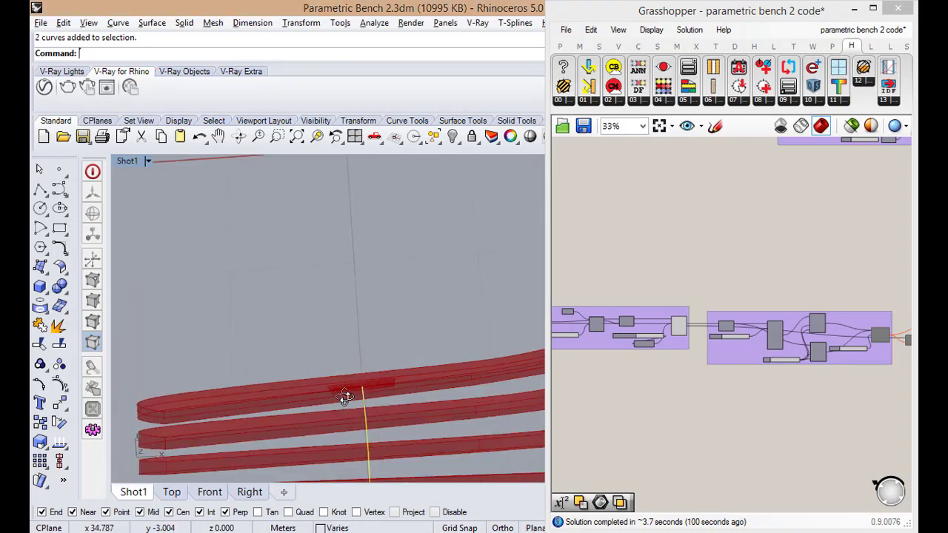
scroll(353, 374, "down", 4)
scroll(358, 411, "up", 4)
scroll(372, 406, "down", 5)
scroll(372, 407, "up", 8)
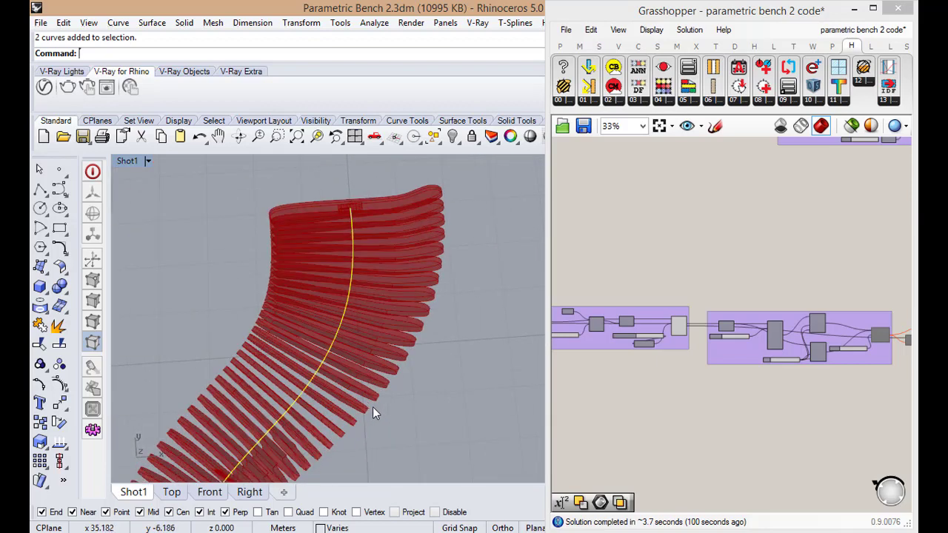
scroll(339, 320, "down", 12)
right_click_drag(338, 321, 315, 326)
left_click(39, 388)
right_click_drag(394, 322, 371, 319)
scroll(361, 277, "up", 11)
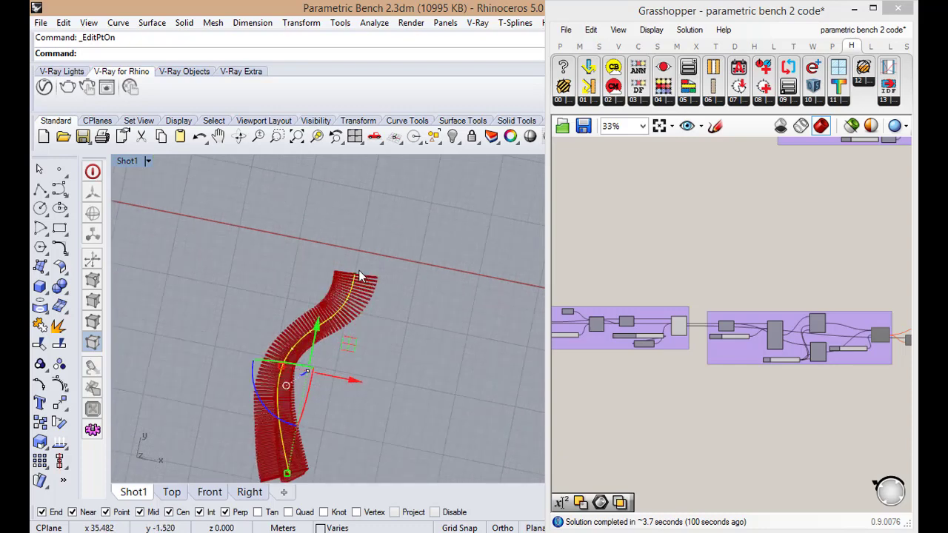
Select the edit points at the far end of the bench's path and move them outward to lengthen the bench.
left_click(352, 278)
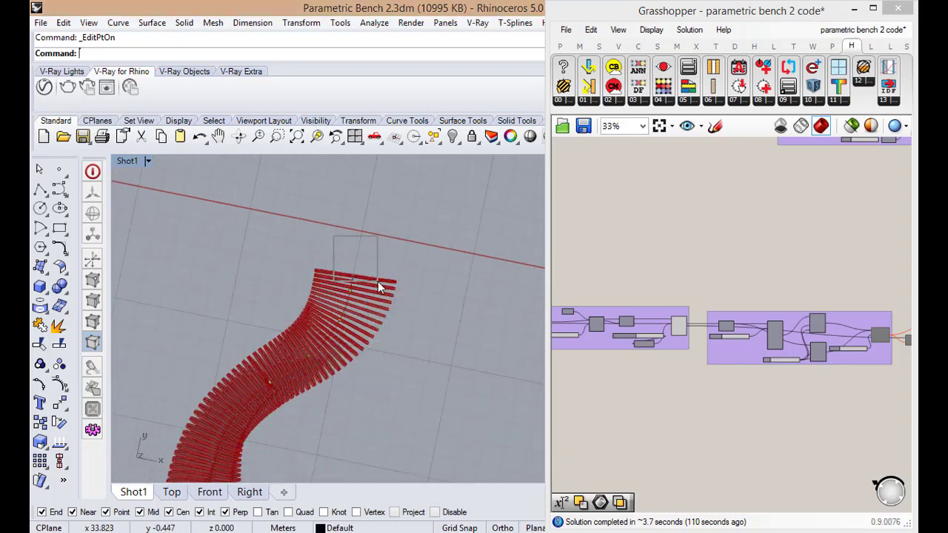
left_click_drag(333, 235, 380, 284)
scroll(380, 285, "down", 6)
mouse_move(356, 329)
right_mouse_down()
mouse_move(383, 264)
mouse_move(356, 339)
mouse_move(361, 326)
right_mouse_up()
scroll(363, 320, "down", 6)
scroll(364, 319, "up", 6)
key("Escape")
right_click_drag(370, 396, 371, 303)
left_click_drag(398, 347, 400, 348)
mouse_move(392, 284)
left_mouse_down()
mouse_move(415, 226)
mouse_move(386, 298)
left_mouse_up()
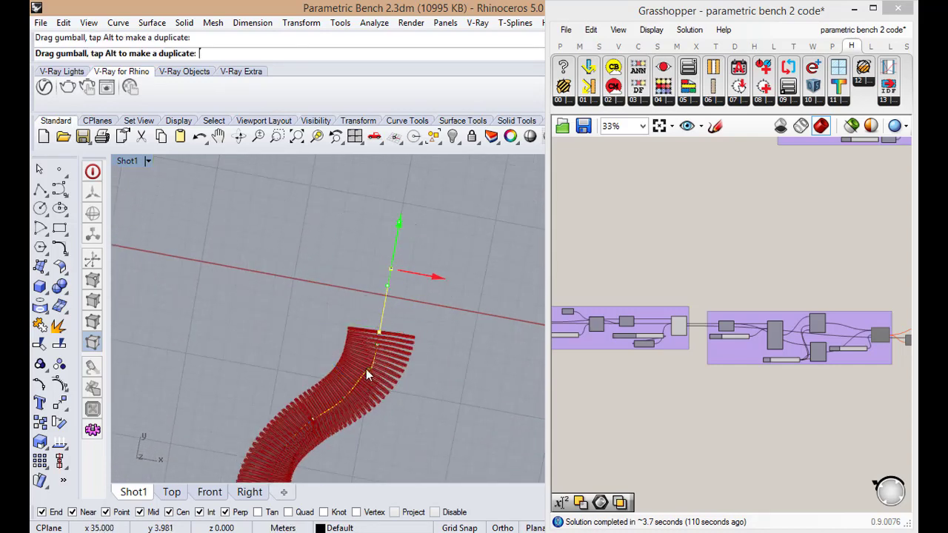
left_click_drag(396, 380, 397, 382)
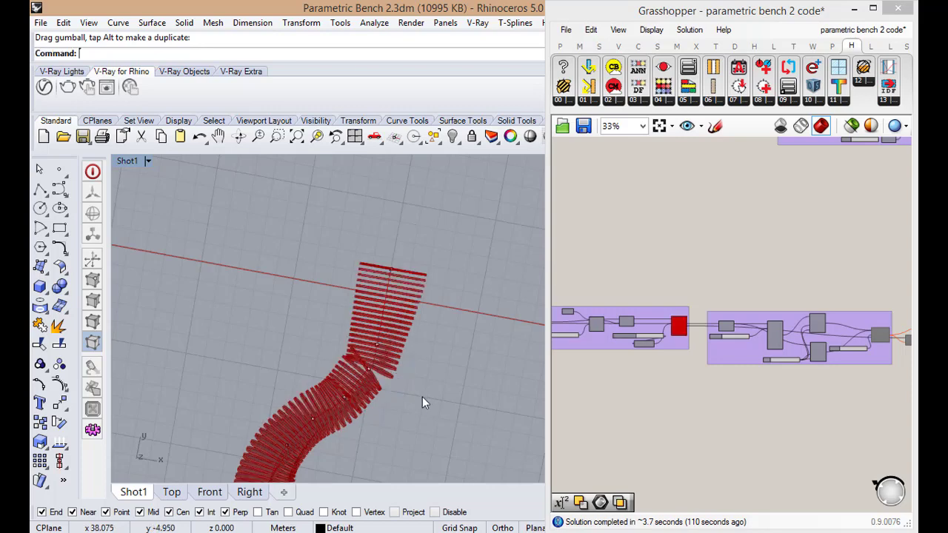
Delete the two edit points of the path at the sharp bend where the sections cross.
scroll(373, 378, "up", 4)
left_click(357, 360)
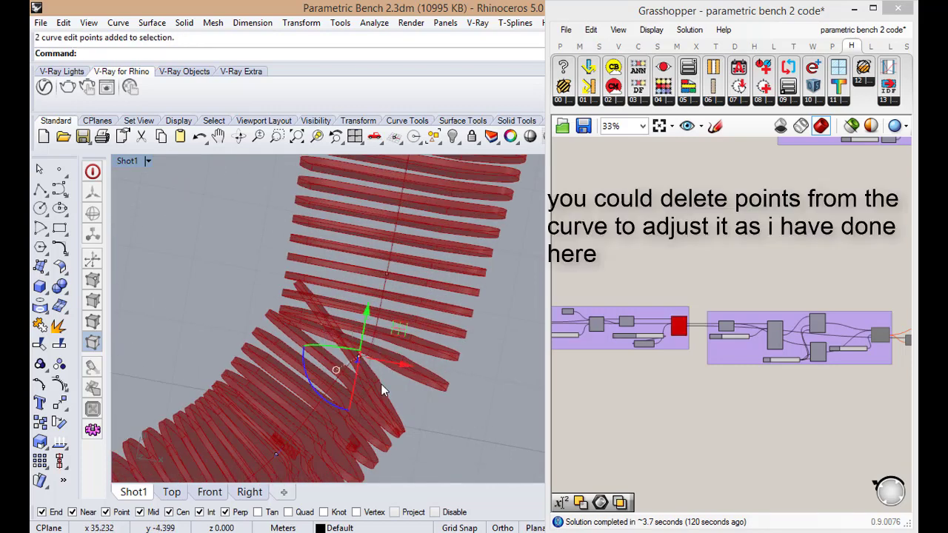
key("Delete")
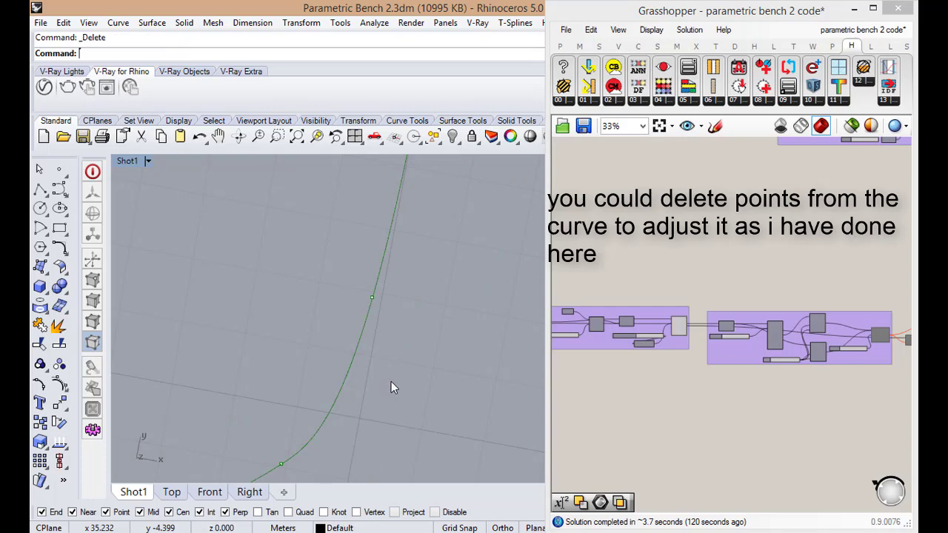
mouse_move(436, 313)
right_mouse_down()
mouse_move(402, 374)
mouse_move(421, 317)
mouse_move(434, 326)
right_mouse_up()
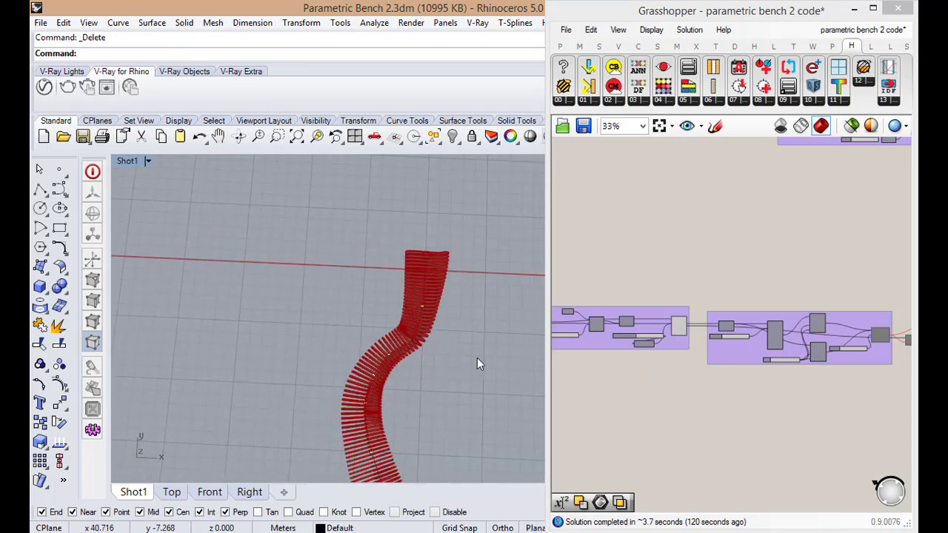
Show the edit points of the curve2 path curve around the bend and try picking the one at the bend.
scroll(385, 339, "up", 14)
scroll(402, 300, "down", 3)
right_click_drag(401, 301, 435, 351)
scroll(416, 311, "down", 11)
right_click_drag(406, 286, 408, 387)
scroll(374, 298, "up", 5)
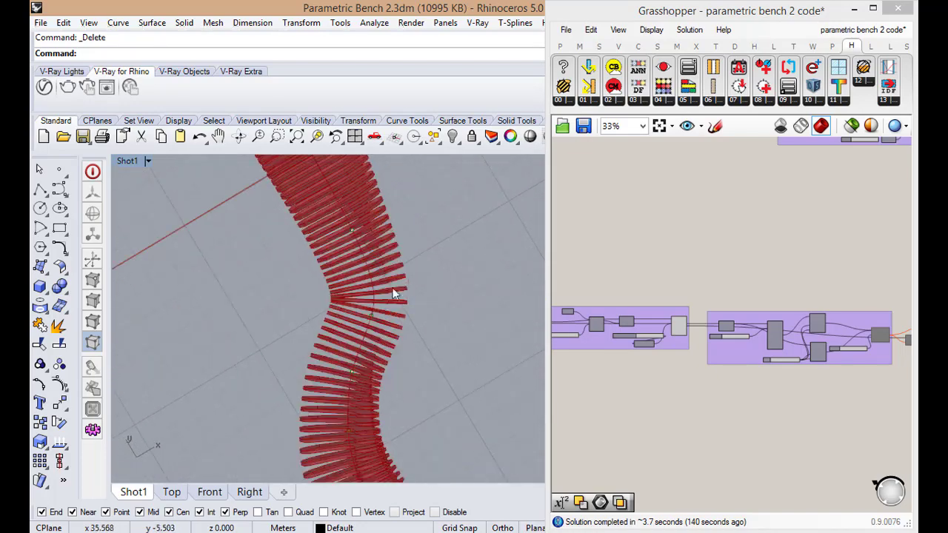
scroll(380, 327, "up", 6)
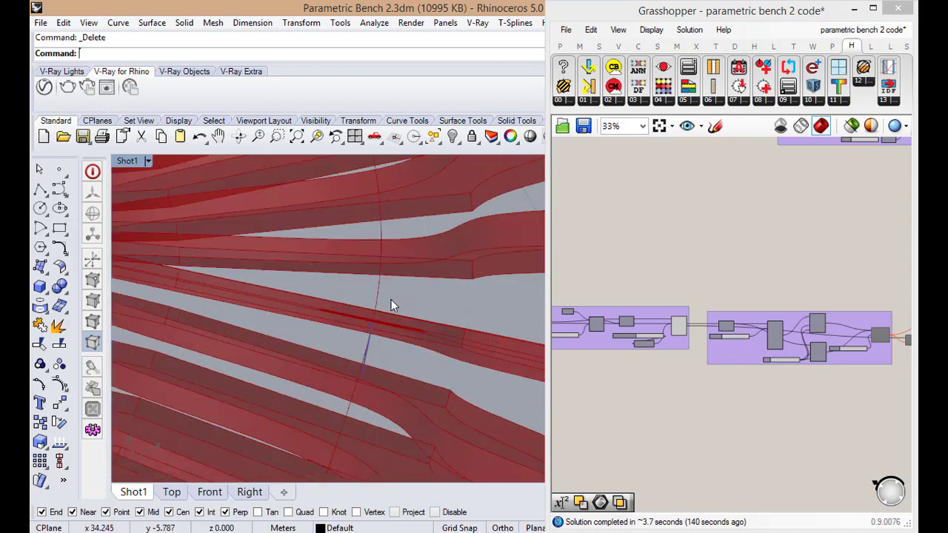
left_click(390, 306)
left_click(420, 331)
scroll(417, 325, "down", 5)
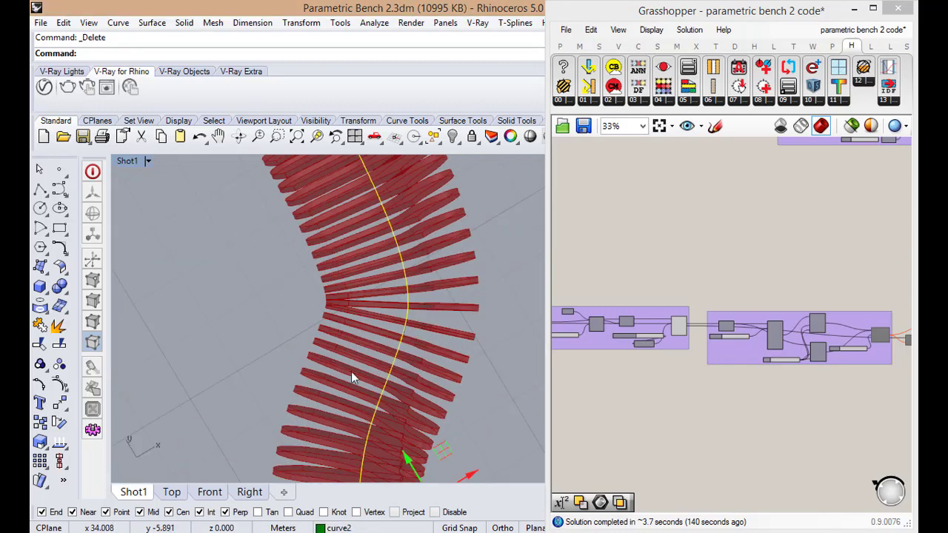
left_click(60, 385)
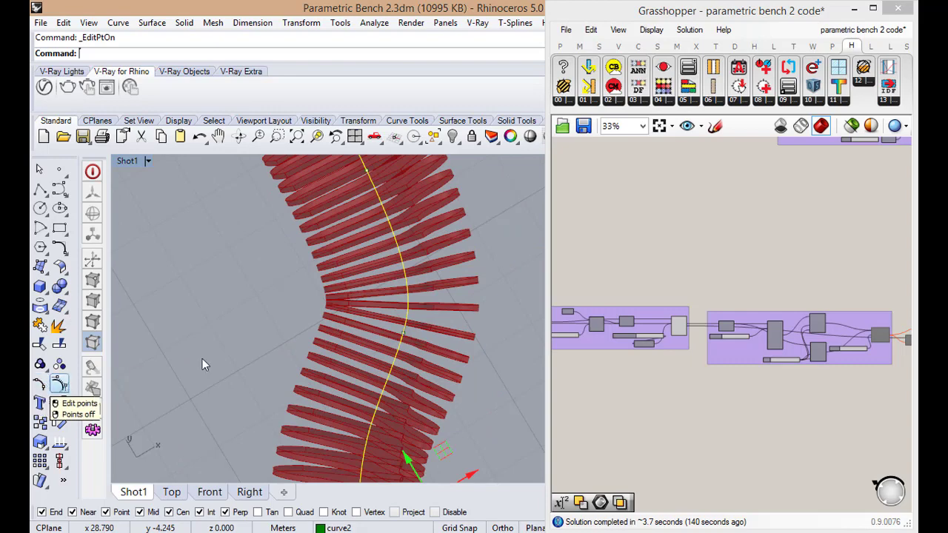
left_click(400, 337)
left_click_drag(403, 328, 404, 329)
Show the control points of the curve2 path curve instead of its edit points.
left_click(60, 384)
scroll(492, 302, "up", 8)
key("Escape")
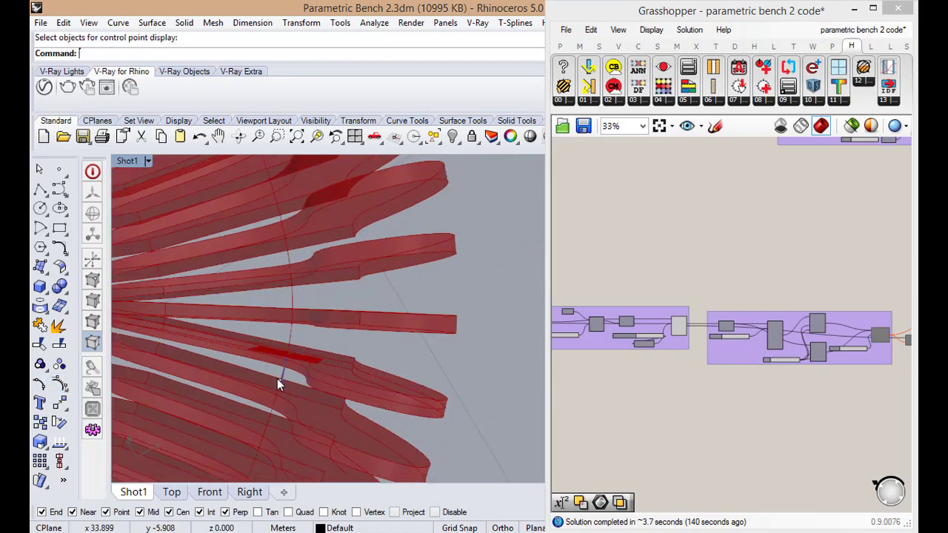
left_click(291, 333)
left_click(326, 363)
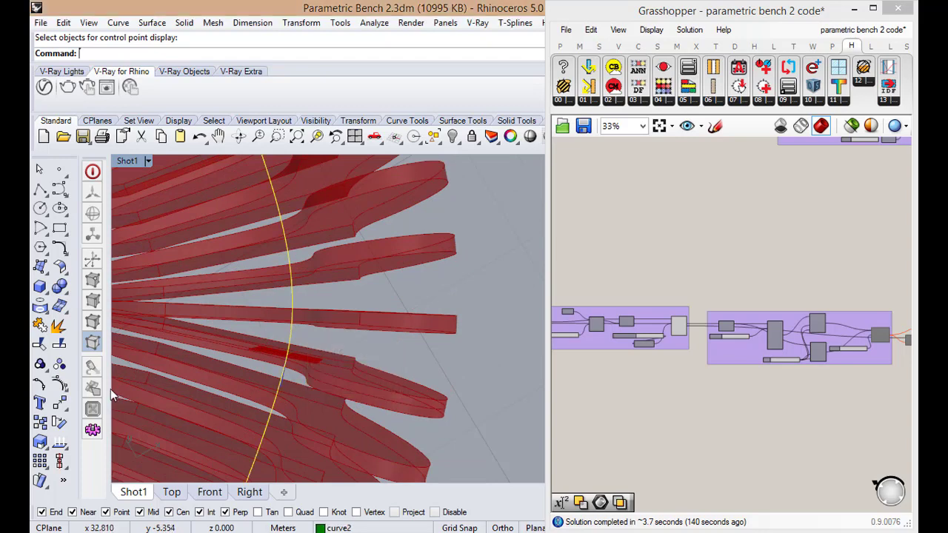
key("Return")
scroll(344, 348, "down", 6)
scroll(330, 393, "up", 2)
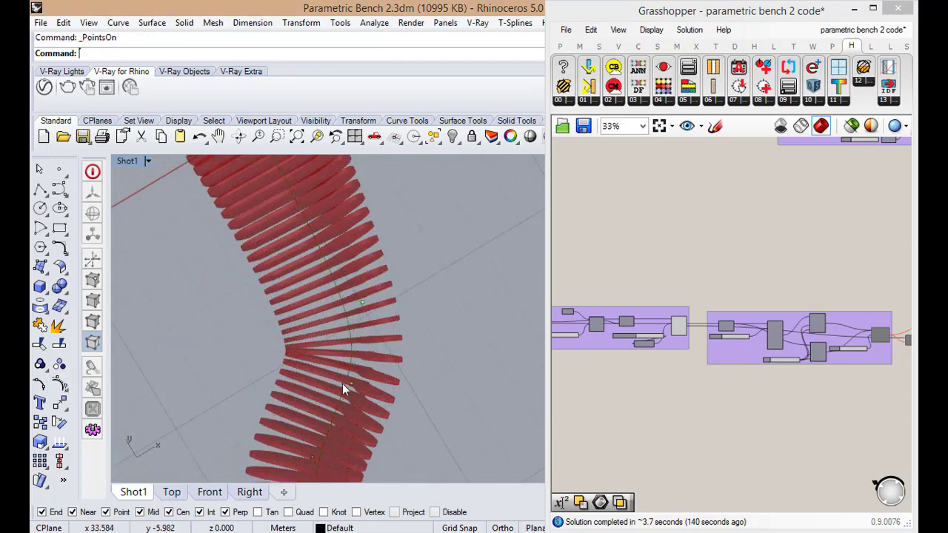
Move the path's control point at the bend inward to soften the curvature and spread the crowded sections.
left_click(354, 382)
left_click_drag(353, 382, 341, 321)
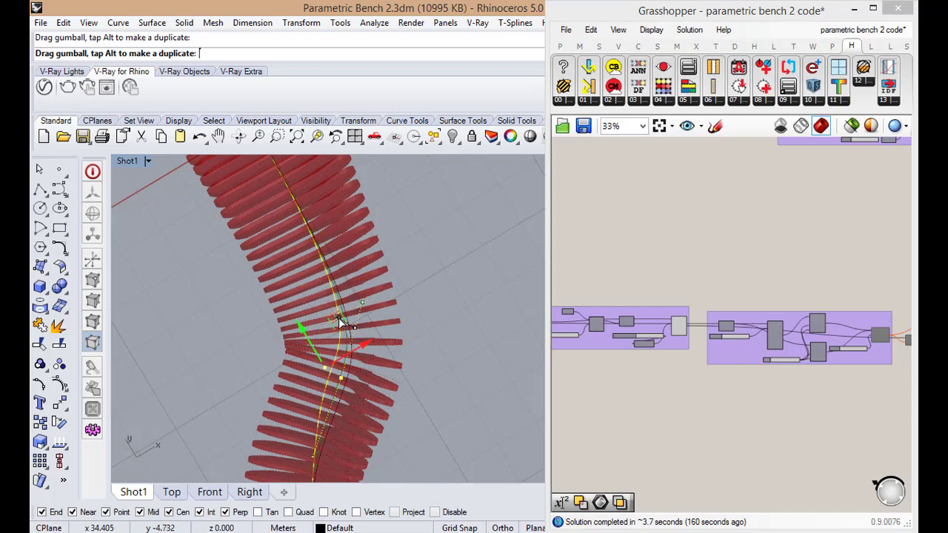
left_click_drag(340, 321, 340, 322)
scroll(340, 323, "down", 6)
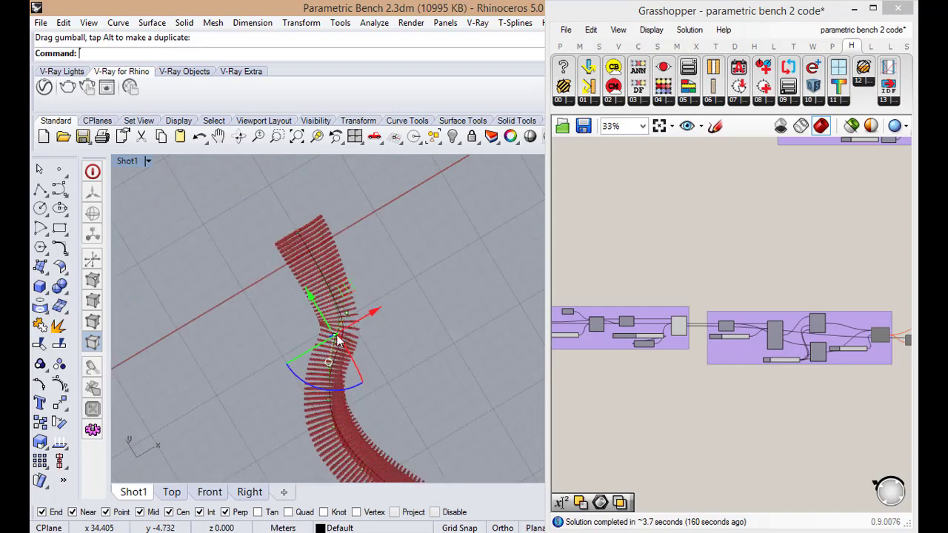
Move the path's control point just above the bend slightly inward along the curve to soften the bend.
right_click_drag(334, 349, 355, 338)
scroll(356, 338, "up", 4)
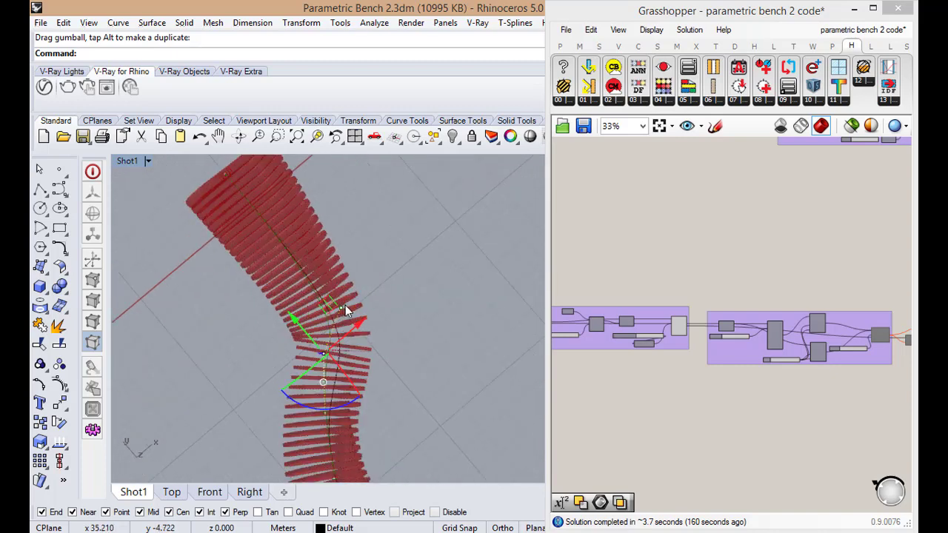
left_click(345, 305)
left_click_drag(360, 268, 363, 293)
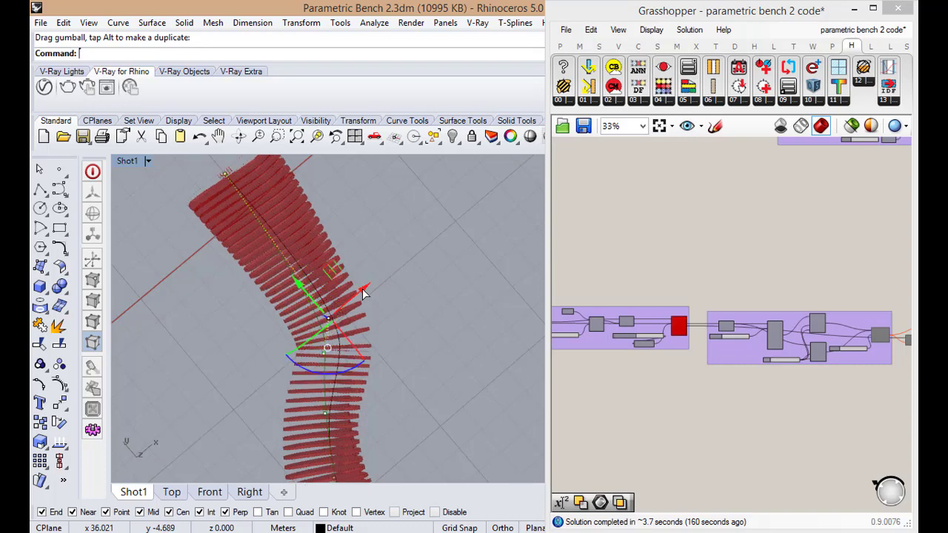
left_click(433, 338)
Read the error on the red Grasshopper component that has inputs S, D, B and C.
right_click_drag(424, 333, 351, 275)
scroll(682, 326, "up", 6)
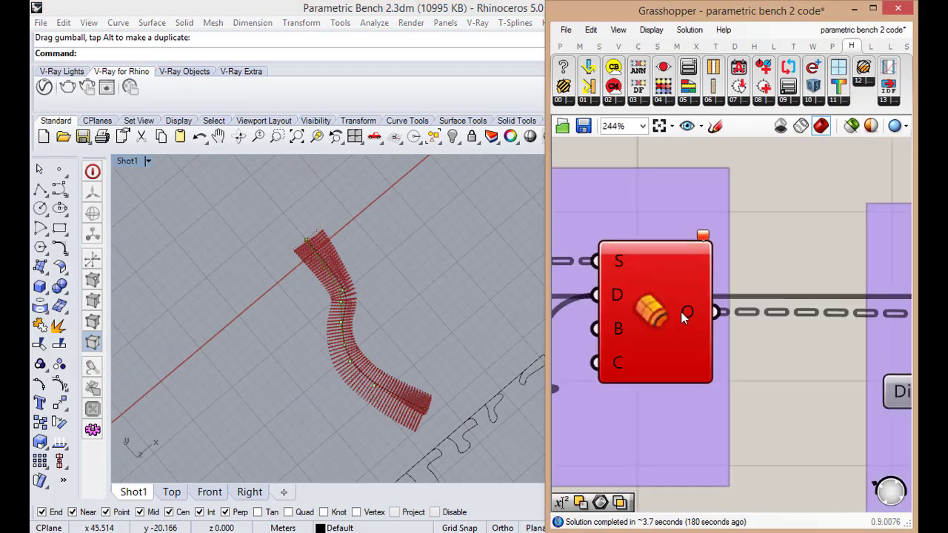
left_click(708, 234)
mouse_move(706, 234)
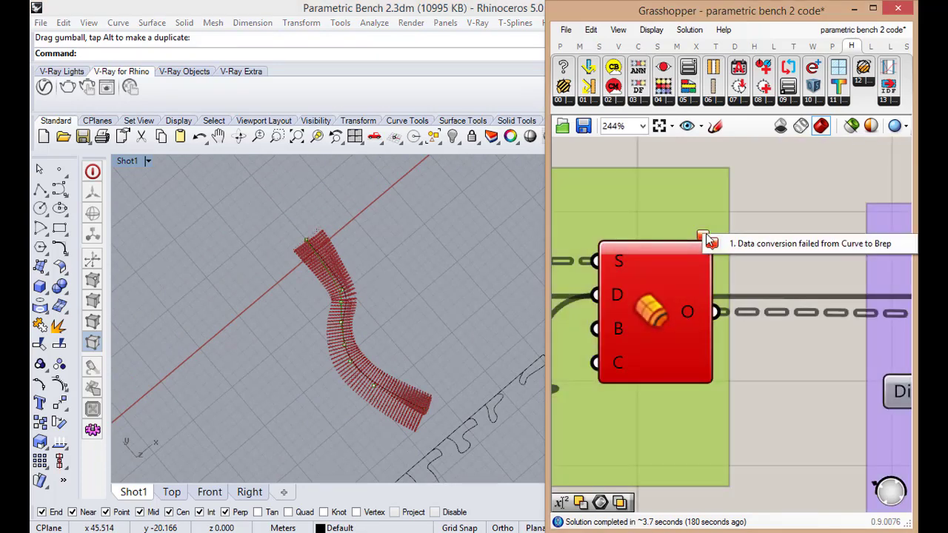
left_click(748, 268)
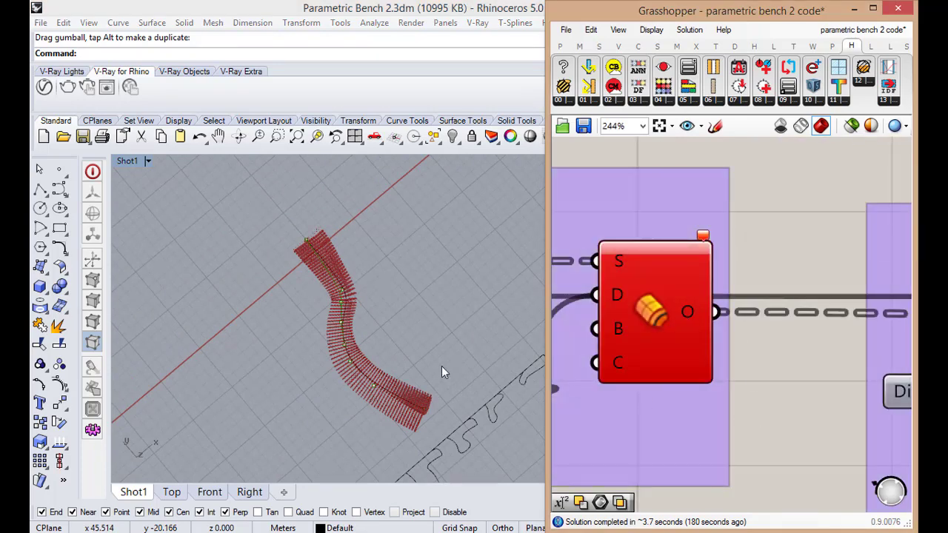
Undo the last two control point moves on the path around the bend.
left_click(363, 311)
scroll(341, 300, "up", 12)
mouse_move(347, 315)
right_mouse_down()
mouse_move(390, 302)
mouse_move(363, 338)
mouse_move(377, 289)
mouse_move(308, 322)
mouse_move(265, 281)
mouse_move(335, 341)
mouse_move(374, 335)
mouse_move(305, 296)
mouse_move(324, 329)
mouse_move(367, 320)
right_mouse_up()
key("ctrl+z")
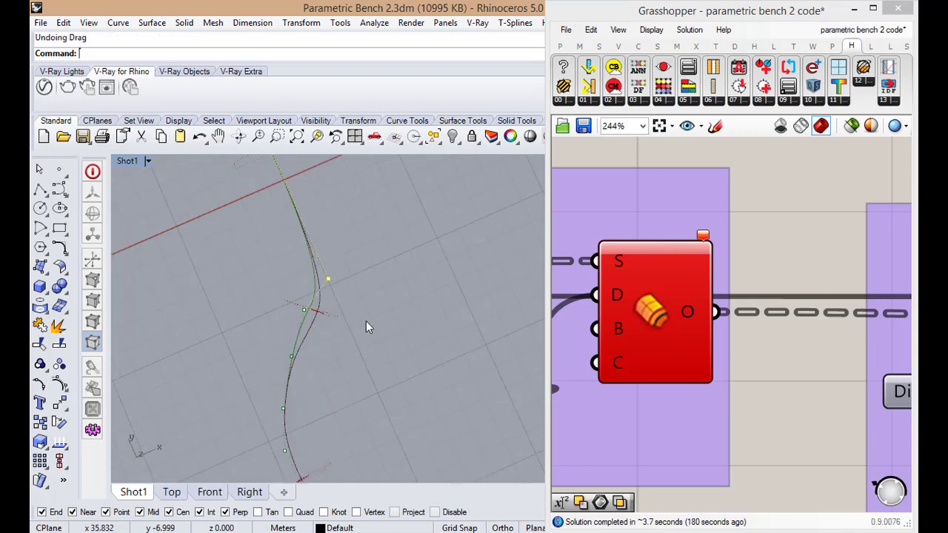
key("ctrl+z")
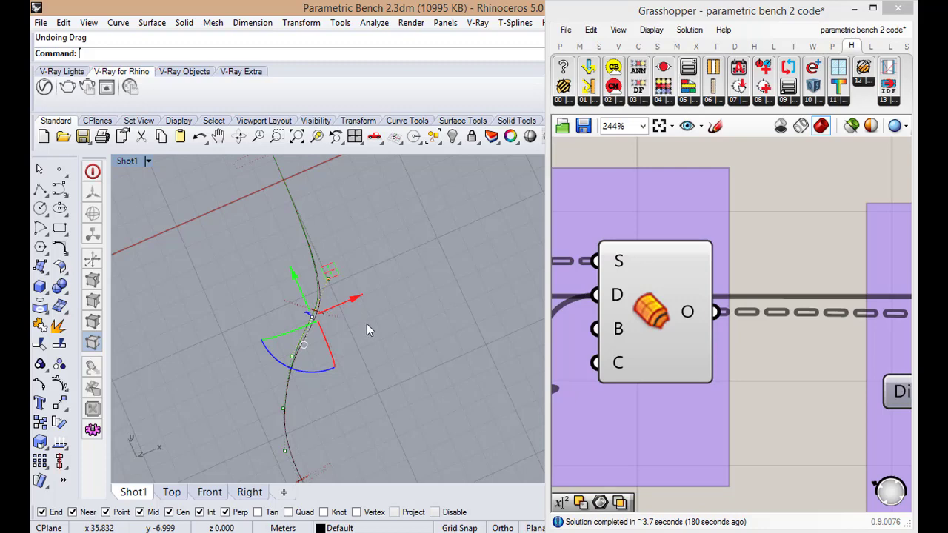
Rebuild the curve2 path curve with a point count of 10 and degree 3, deleting the input.
scroll(295, 303, "up", 5)
scroll(342, 356, "down", 3)
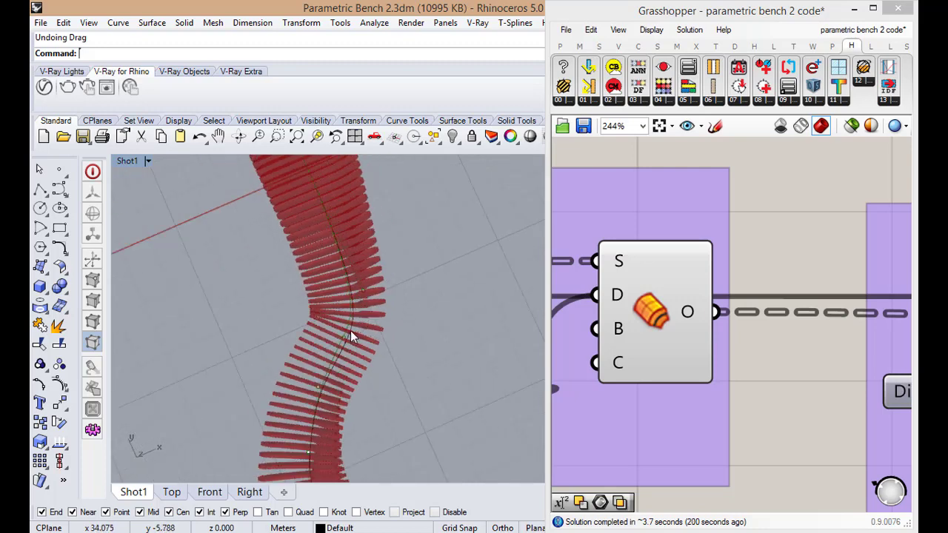
left_click(346, 327)
left_click(419, 120)
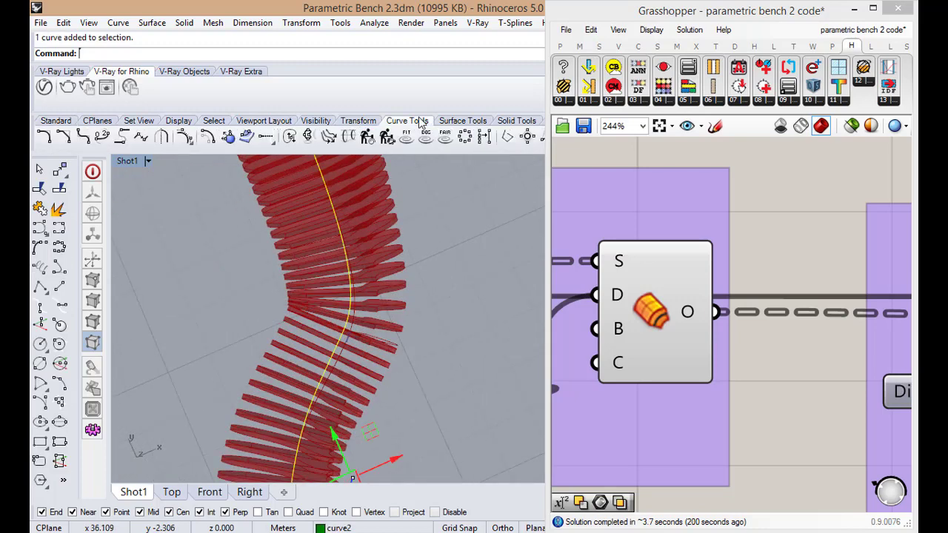
left_click(368, 137)
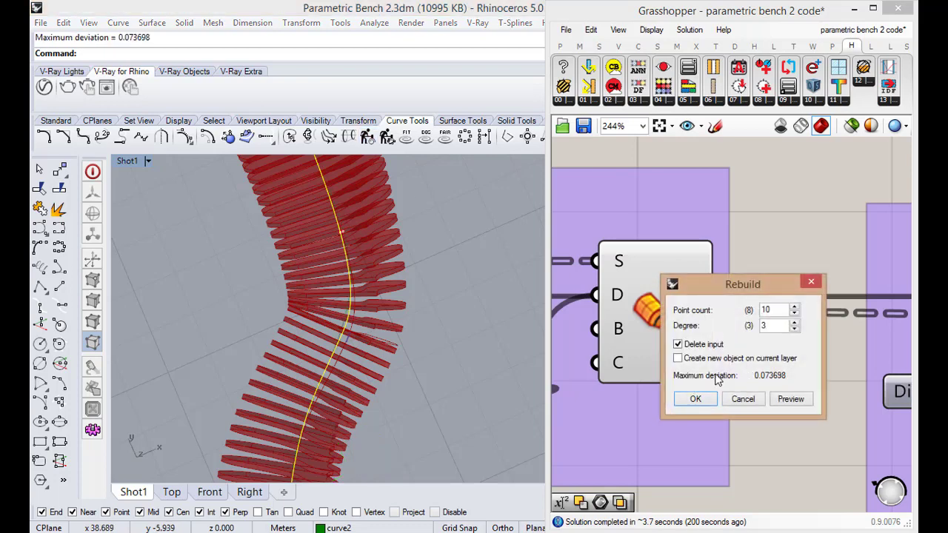
left_click(682, 399)
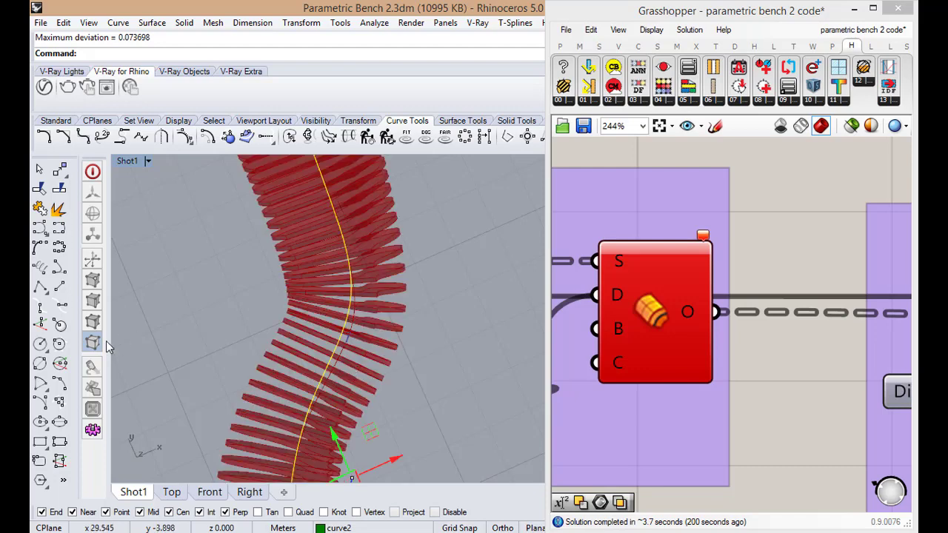
Show the control points of the rebuilt path and move the one at the bend inward.
left_click(56, 121)
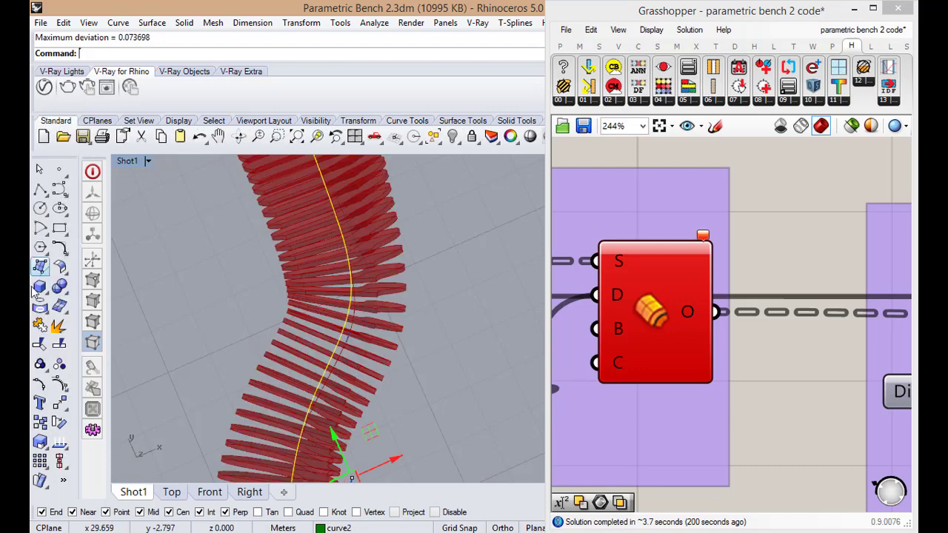
left_click(55, 389)
scroll(363, 326, "up", 2)
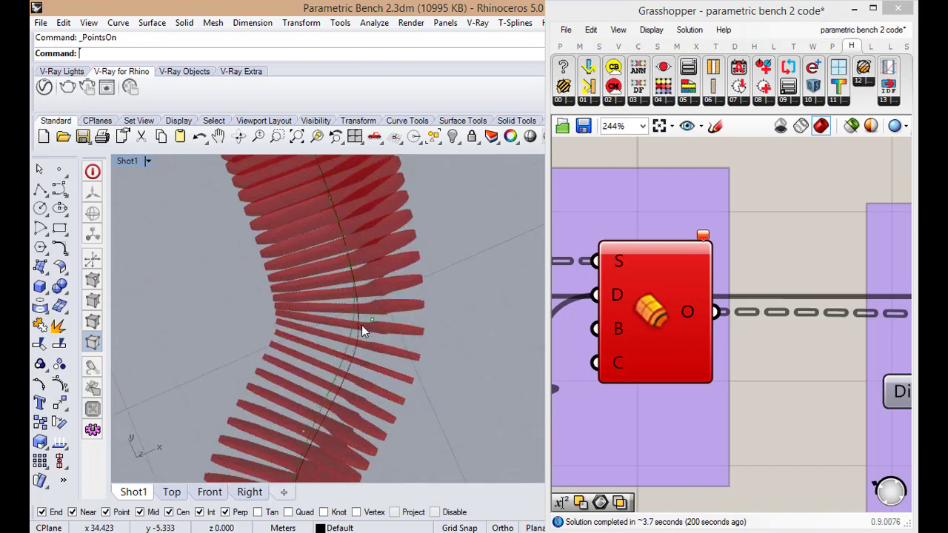
left_click(372, 321)
left_click_drag(391, 270, 370, 274)
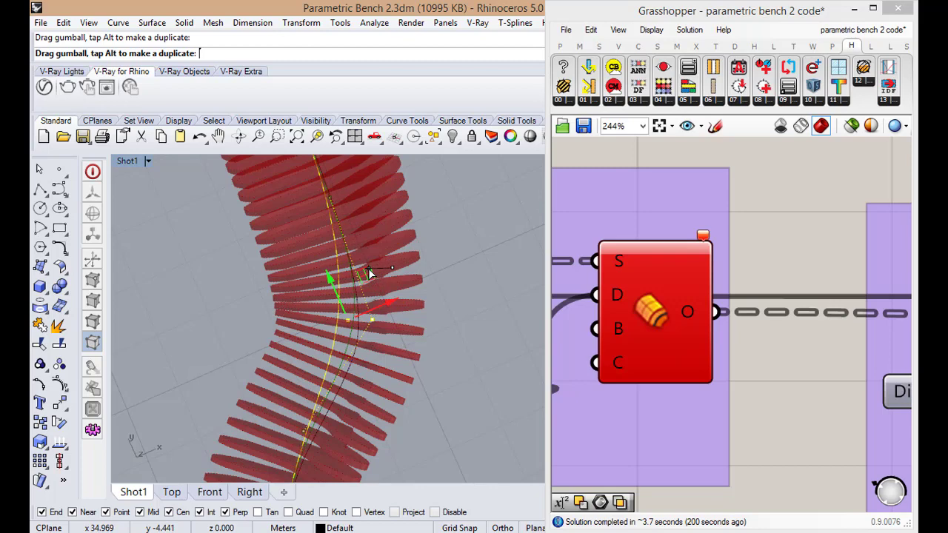
scroll(368, 272, "down", 10)
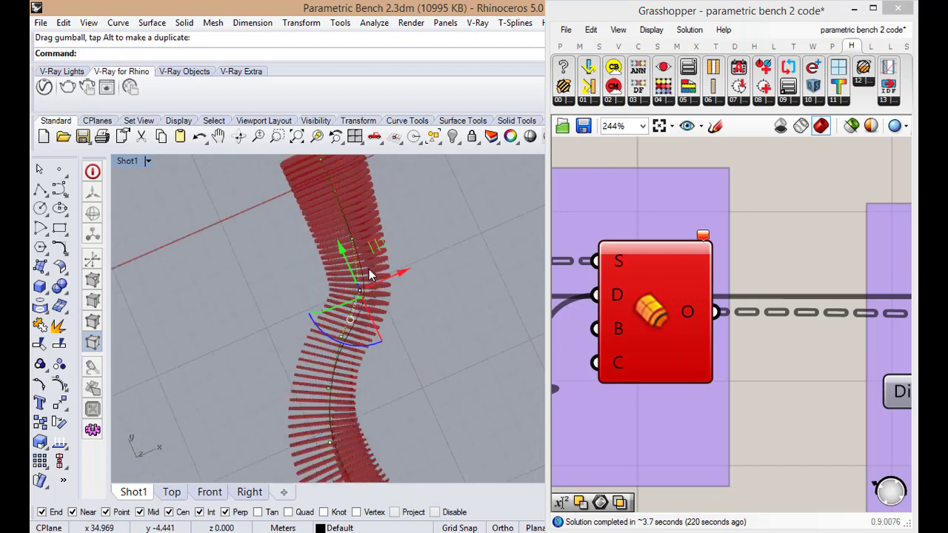
left_click(407, 287)
Pick the curve point at the path's start beside the first section and move it slightly outward.
scroll(407, 286, "down", 5)
scroll(373, 243, "up", 7)
right_click_drag(357, 296, 293, 274)
scroll(291, 225, "up", 5)
scroll(359, 326, "up", 5)
left_click(355, 307)
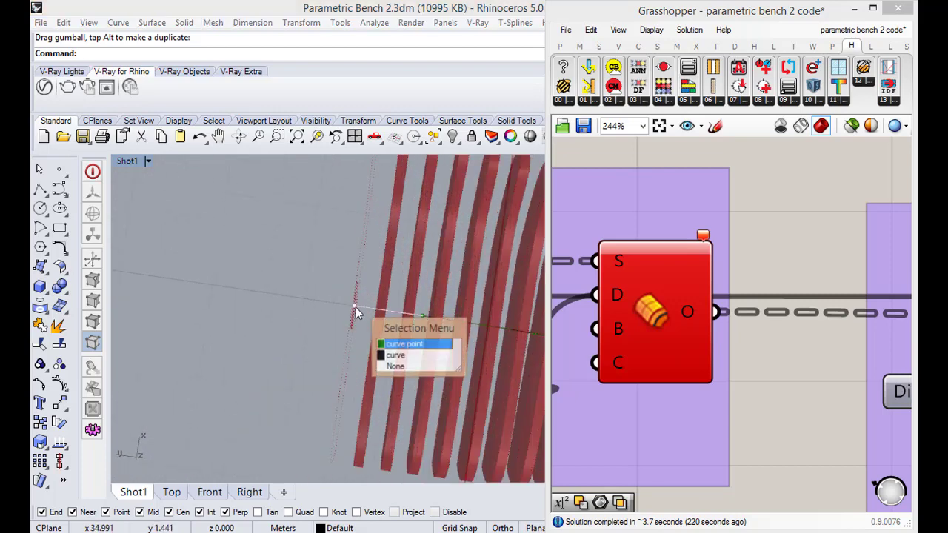
left_click(403, 345)
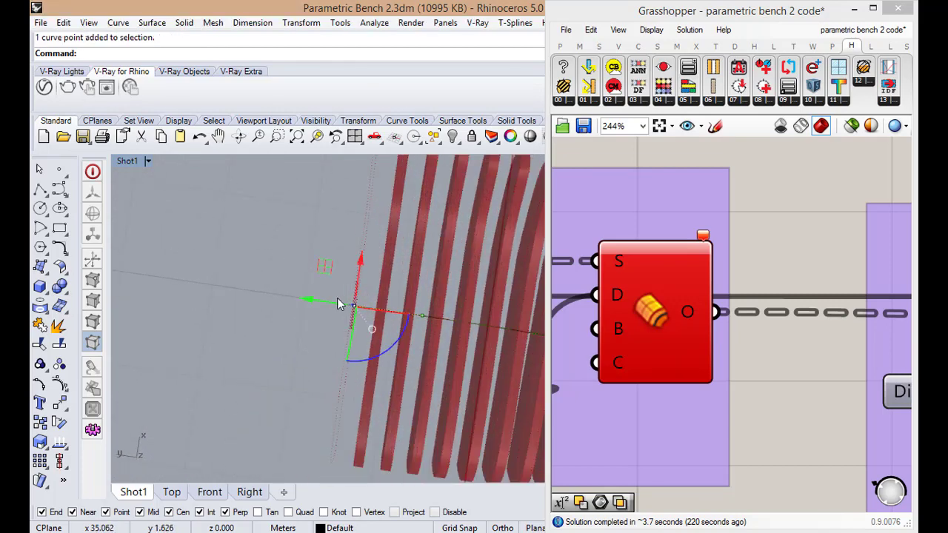
left_click_drag(326, 298, 296, 300)
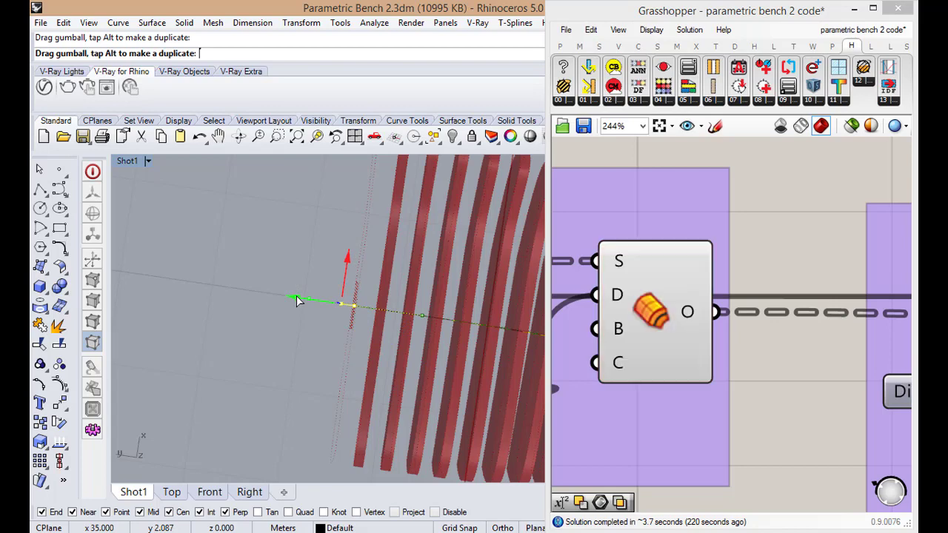
left_click(306, 348)
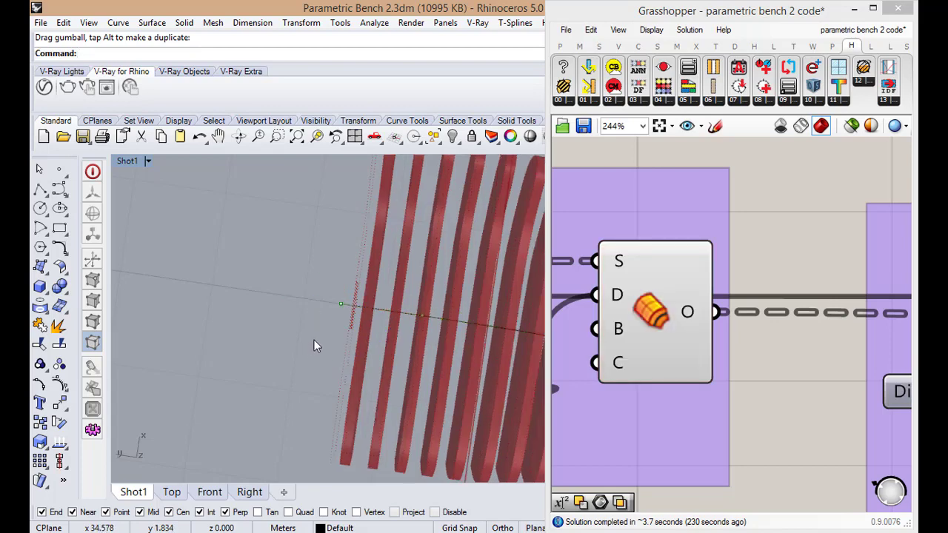
Try to move the end point of the other curve overlapping the path's start outward.
right_click_drag(318, 335, 329, 363)
scroll(344, 308, "up", 15)
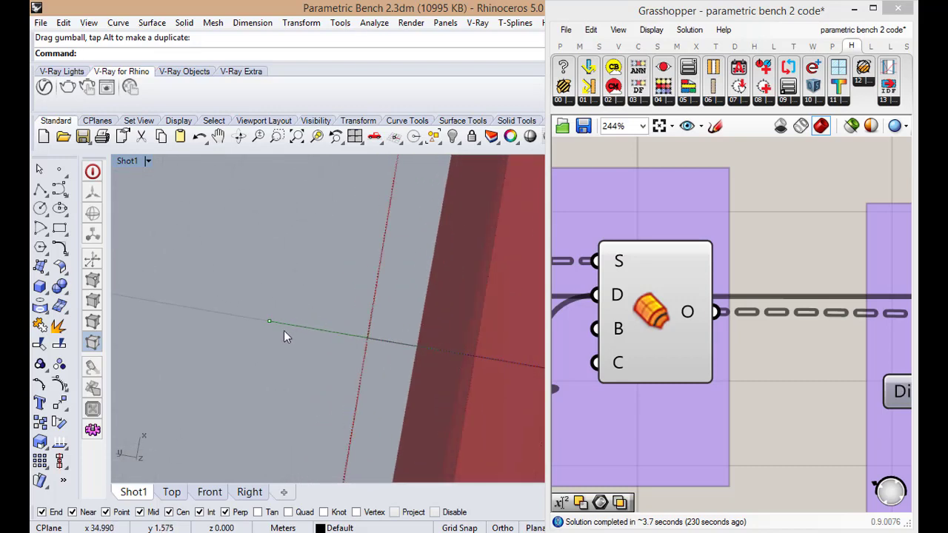
left_click(336, 333)
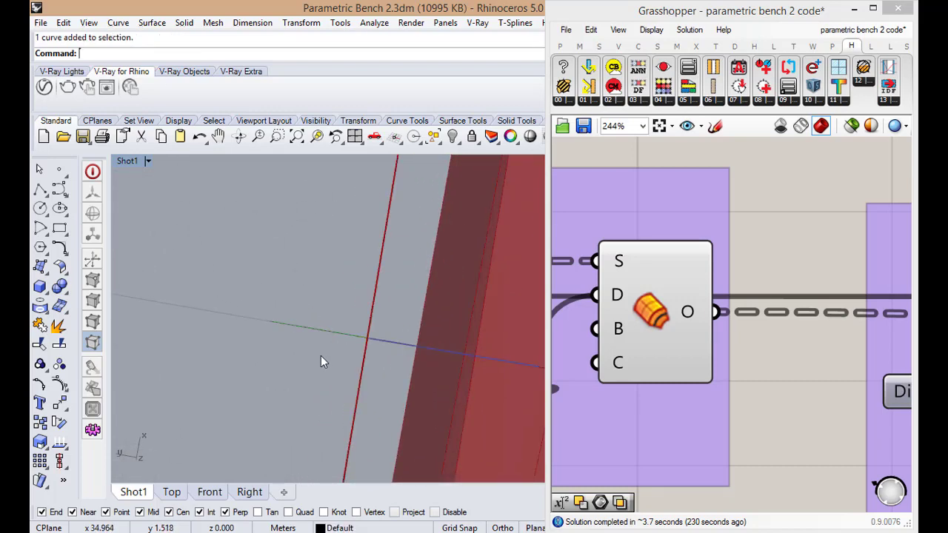
scroll(250, 330, "down", 3)
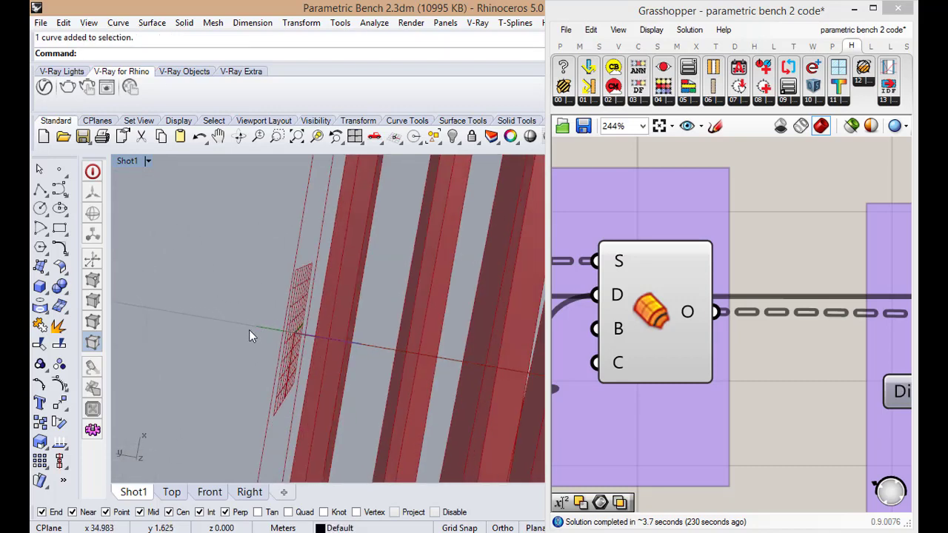
left_click(374, 347)
left_click(411, 393)
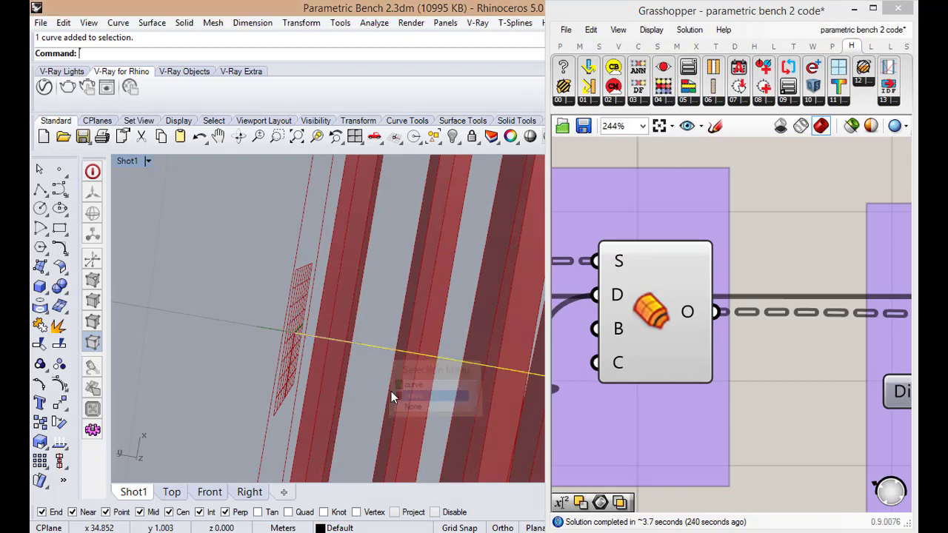
left_click(59, 387)
left_click_drag(254, 282, 311, 354)
left_click_drag(273, 325, 249, 338)
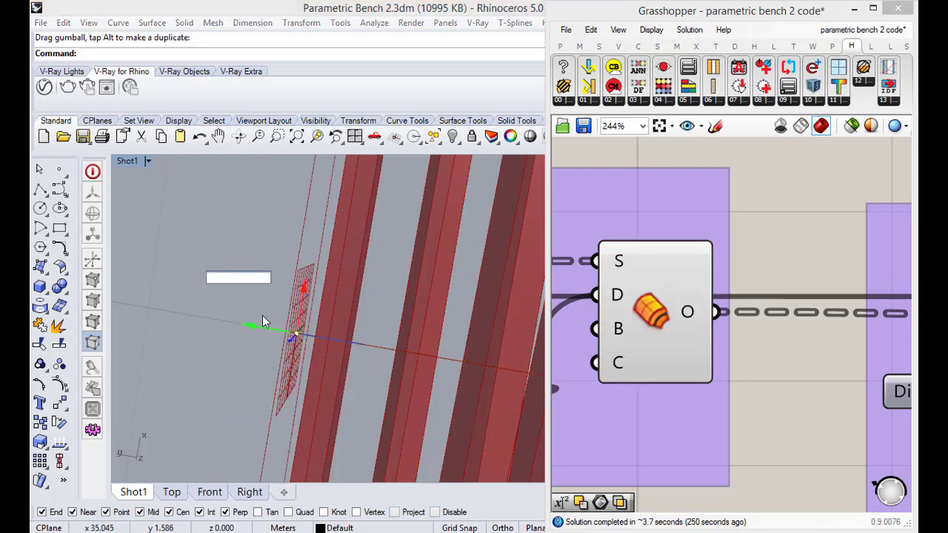
key("Escape")
key("Escape")
Show the edit points of the extended path and move its end point back to the end of the overlapping curve.
left_click(266, 329)
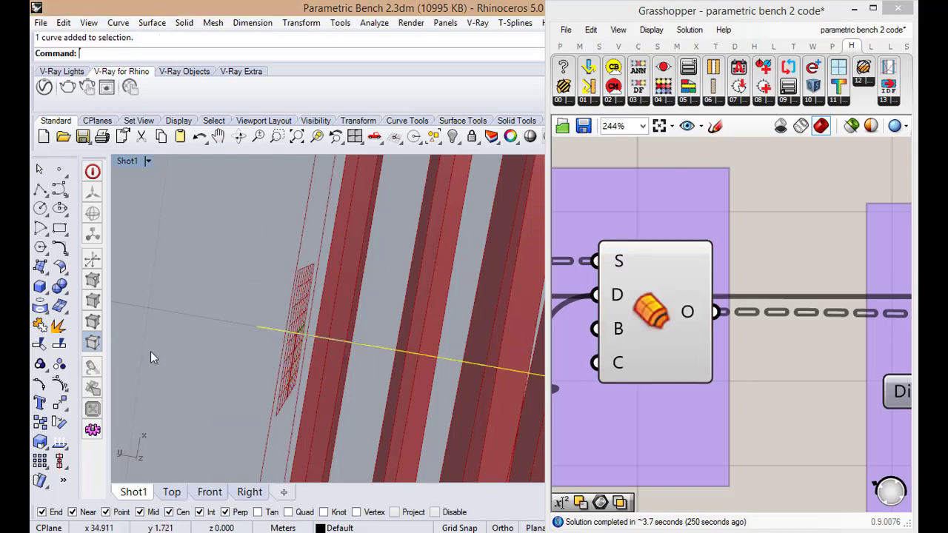
left_click(38, 385)
left_click_drag(237, 291, 266, 354)
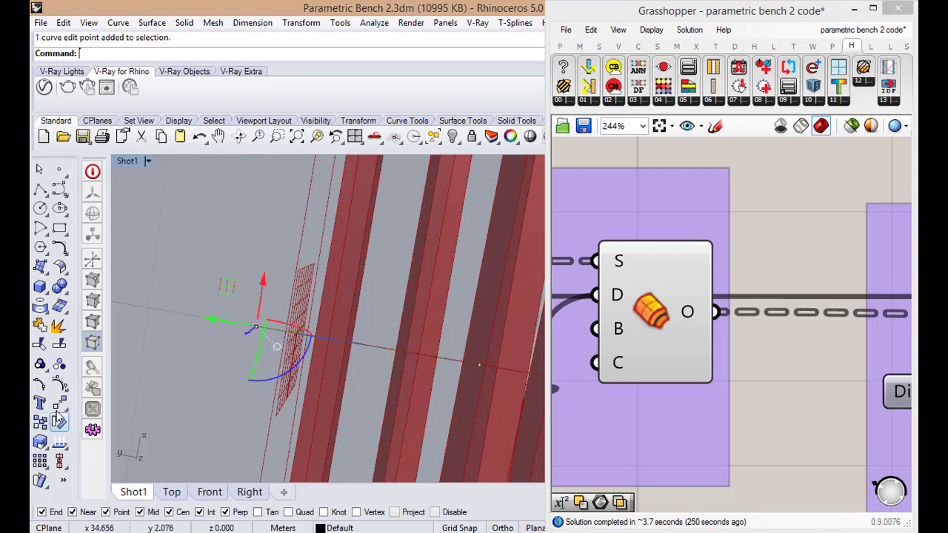
type("m")
key("Return")
left_click(256, 328)
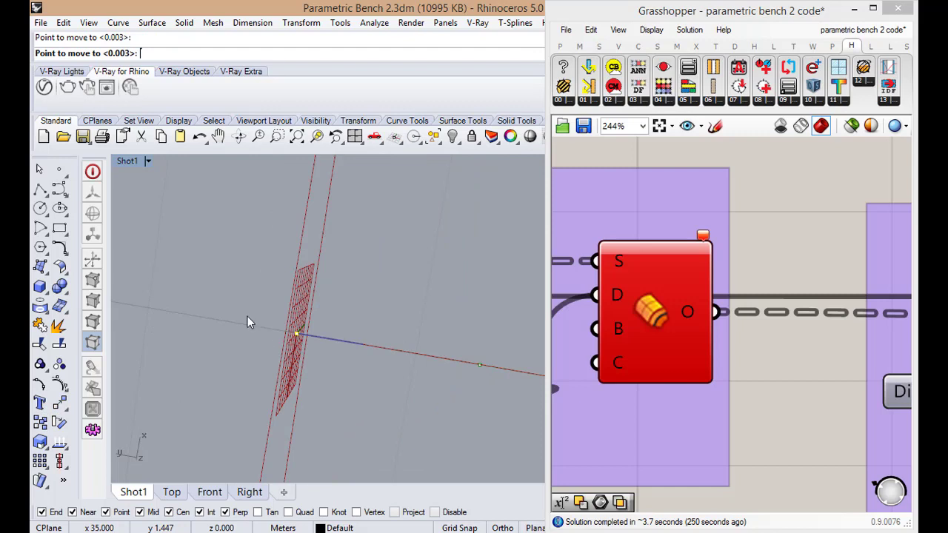
left_click(260, 323)
left_click(305, 337)
Nudge the selected end point at the path's start slightly inward along the path.
left_click_drag(248, 286, 321, 360)
left_click_drag(256, 333, 266, 338)
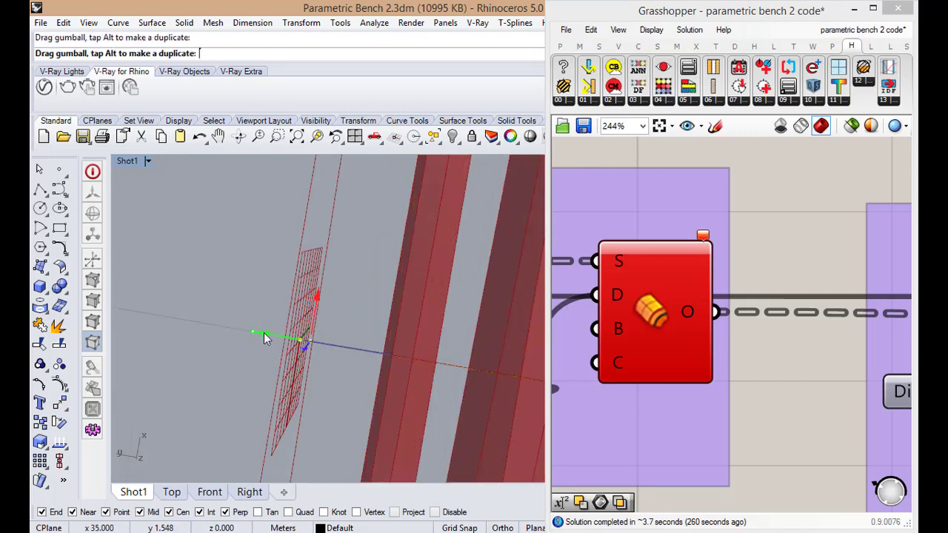
scroll(247, 313, "down", 10)
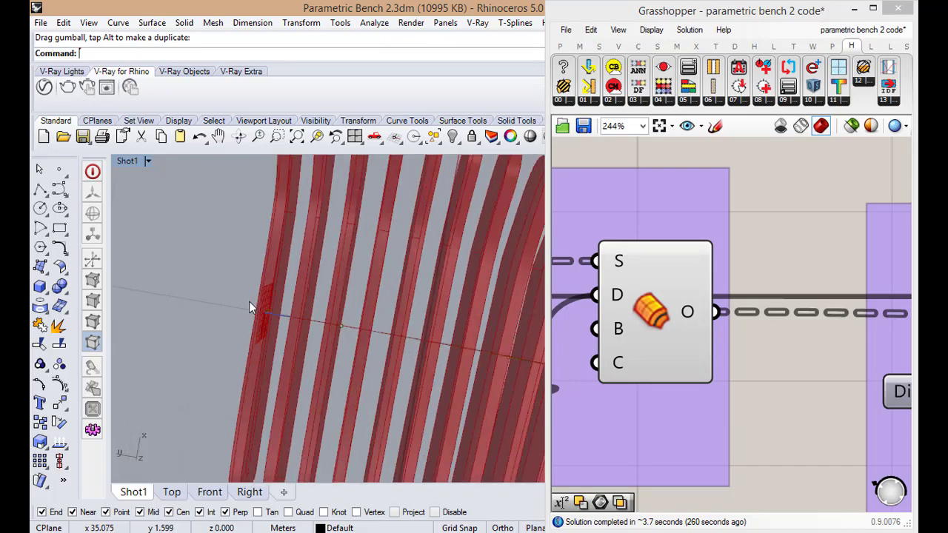
Examine the reshaped bench sections along the whole length of the path.
scroll(336, 357, "down", 5)
scroll(446, 326, "up", 10)
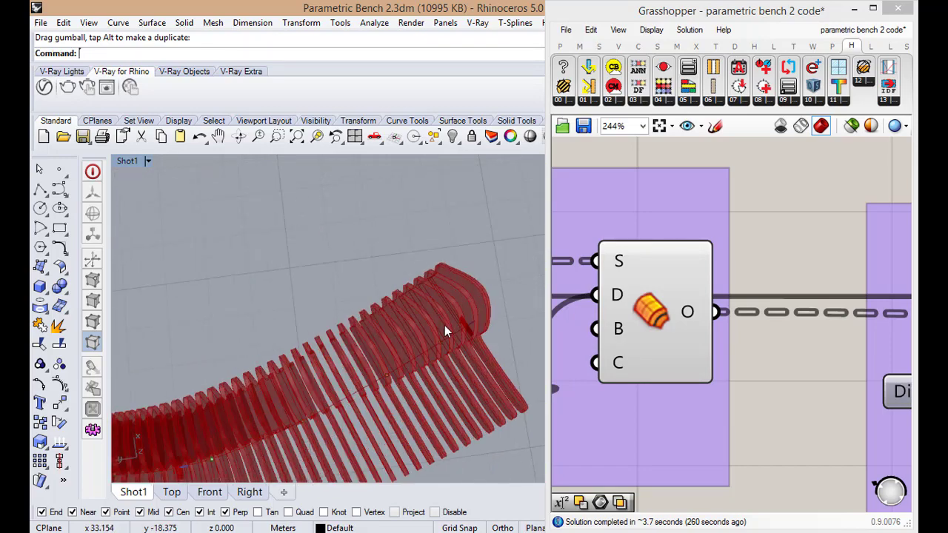
right_click_drag(446, 326, 410, 295)
scroll(402, 259, "down", 8)
scroll(696, 337, "down", 4)
scroll(695, 337, "down", 8)
scroll(837, 340, "up", 4)
scroll(779, 326, "up", 5)
scroll(768, 333, "down", 4)
scroll(695, 304, "up", 2)
Enable the pipe, solid difference, Pipes and Bench components to regenerate the bench with its rail pipes.
left_click_drag(621, 247, 711, 337)
mouse_move(272, 318)
right_mouse_down()
mouse_move(468, 295)
mouse_move(501, 218)
mouse_move(355, 285)
mouse_move(219, 290)
mouse_move(371, 292)
mouse_move(284, 264)
mouse_move(292, 311)
mouse_move(356, 274)
mouse_move(317, 304)
mouse_move(263, 303)
mouse_move(309, 369)
mouse_move(237, 362)
mouse_move(377, 333)
mouse_move(415, 370)
right_mouse_up()
left_click_drag(657, 254, 829, 402)
middle_click(839, 421)
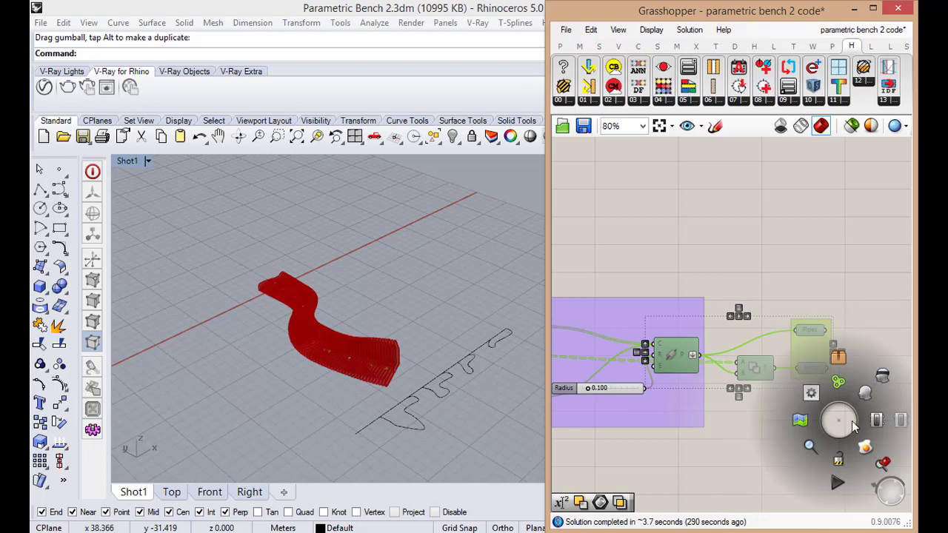
left_click(876, 420)
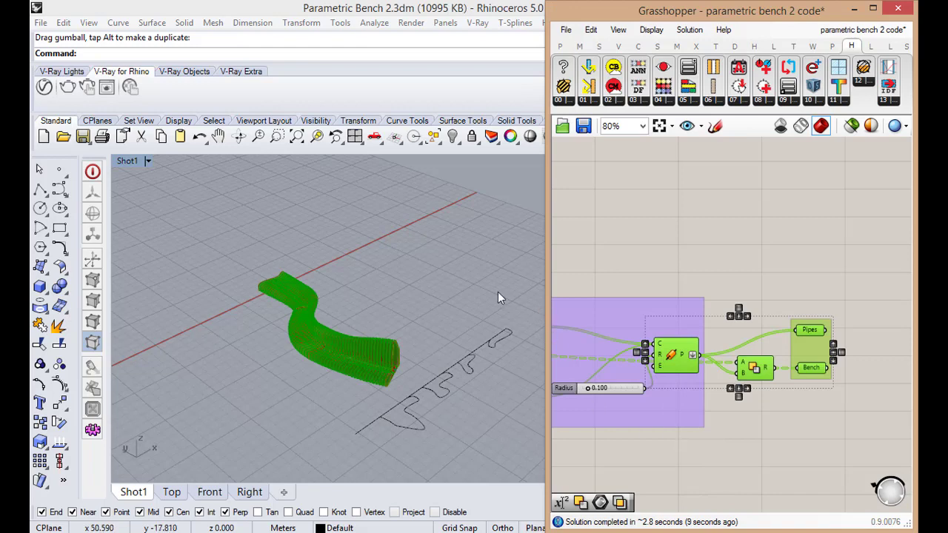
left_click(406, 377)
scroll(400, 341, "up", 5)
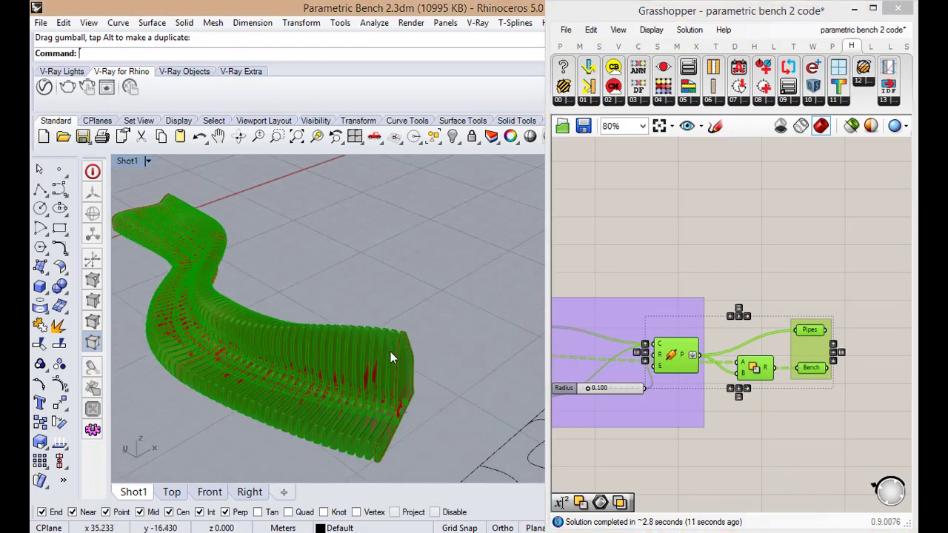
scroll(428, 337, "down", 4)
scroll(432, 338, "up", 2)
left_click(793, 449)
scroll(816, 385, "up", 4)
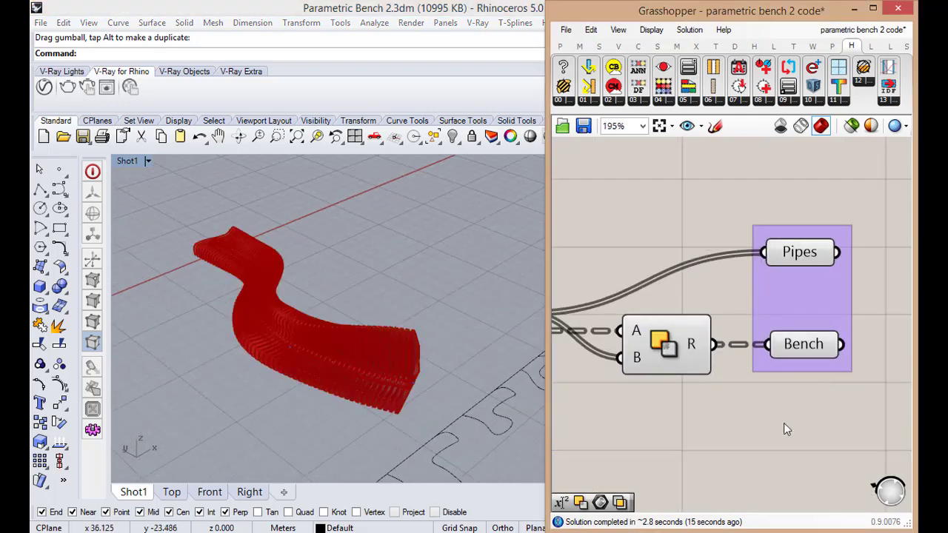
scroll(784, 424, "down", 3)
scroll(787, 377, "up", 2)
right_click(794, 329)
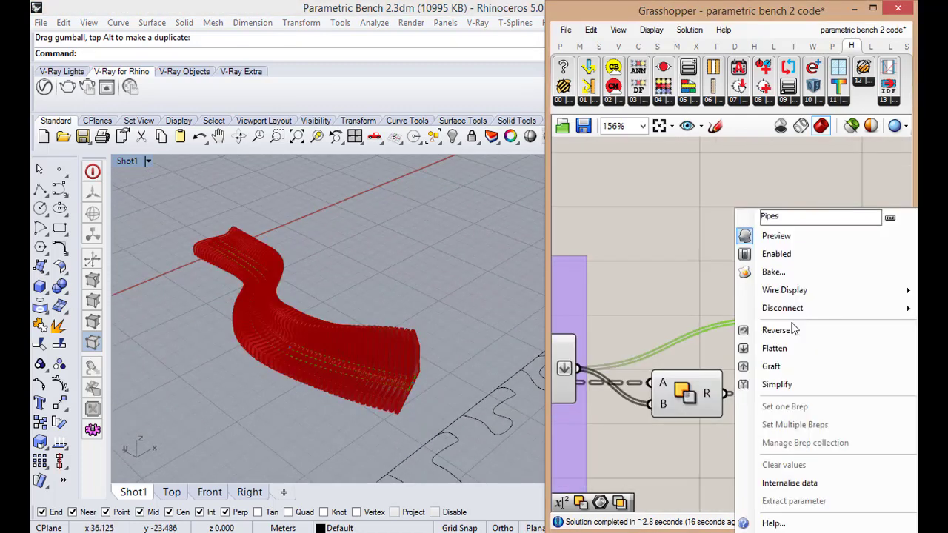
left_click(788, 272)
left_click(857, 403)
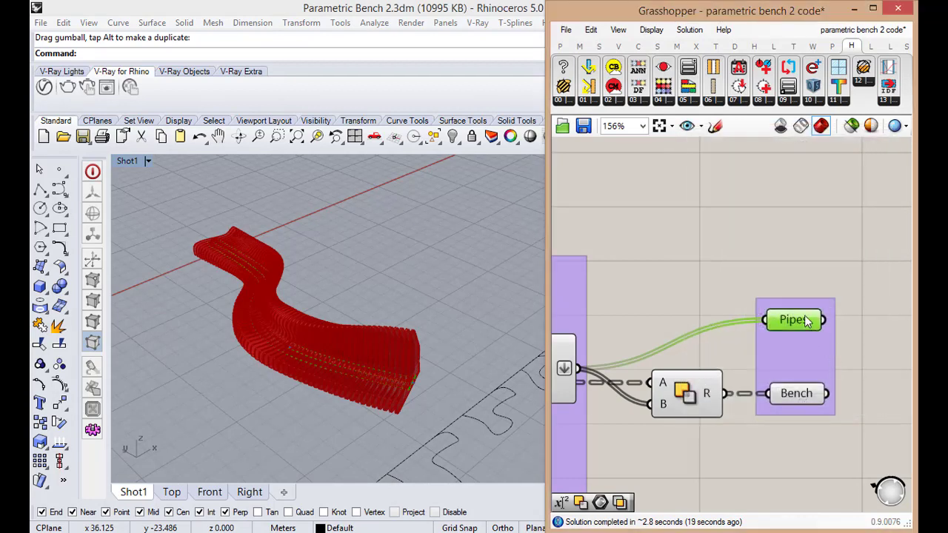
Bake the Pipes component's geometry onto the Default layer with grouping turned on.
right_click(792, 322)
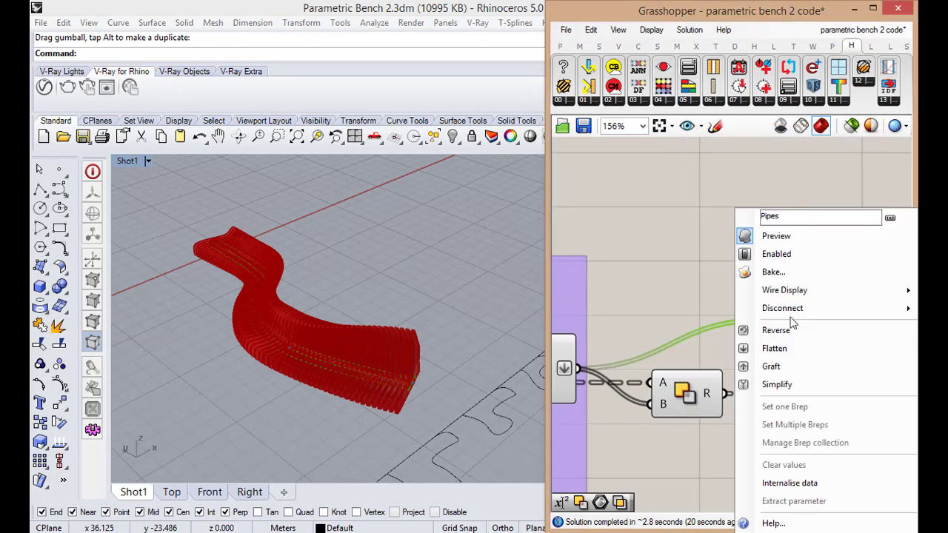
left_click(791, 273)
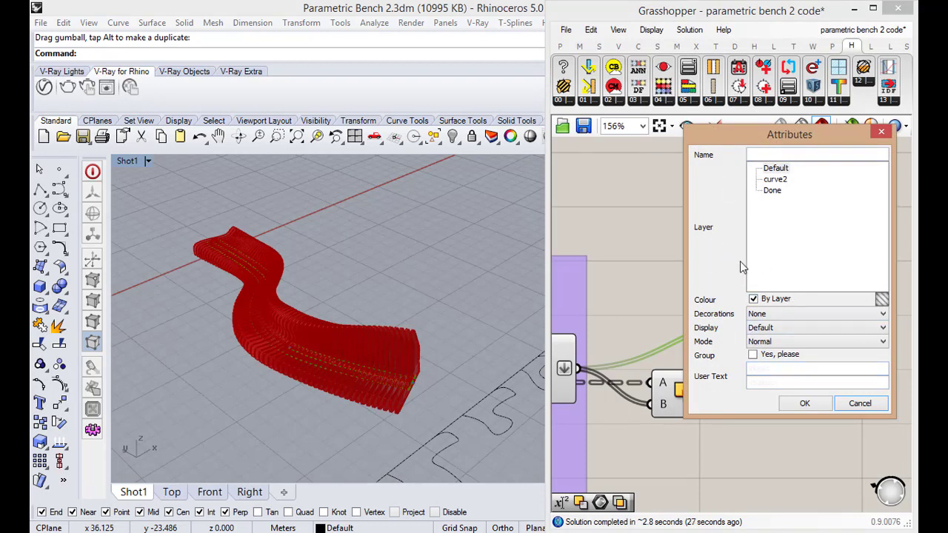
left_click(754, 356)
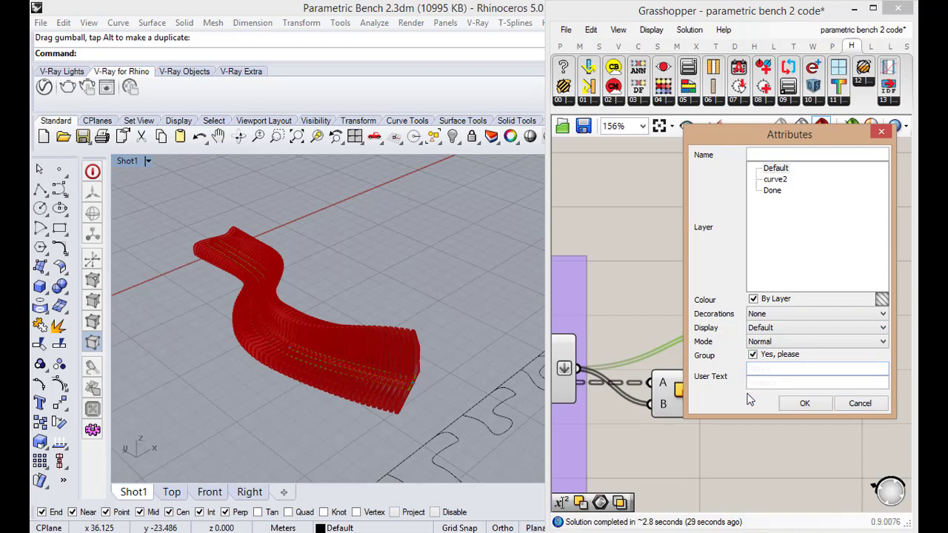
left_click(778, 169)
left_click(805, 404)
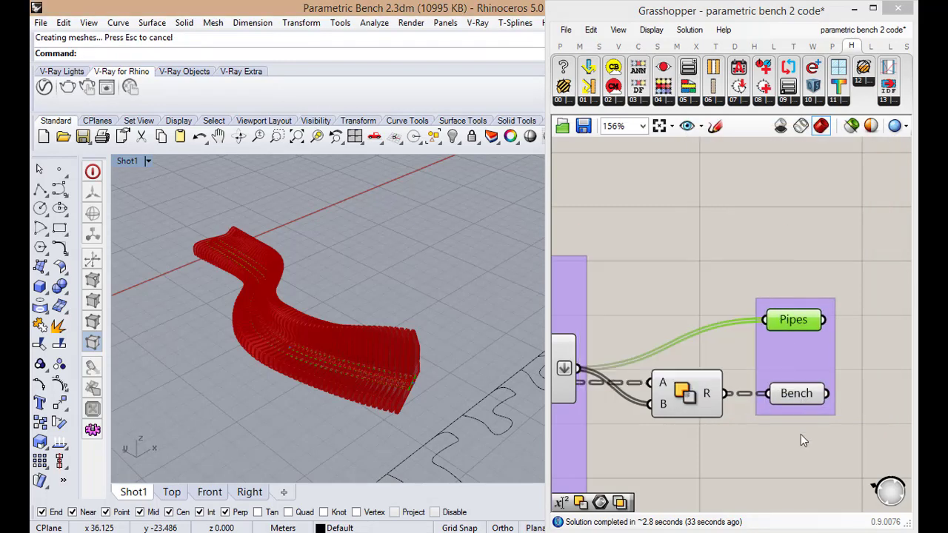
Bake the Bench component's geometry onto the Default layer as one group.
right_click(798, 400)
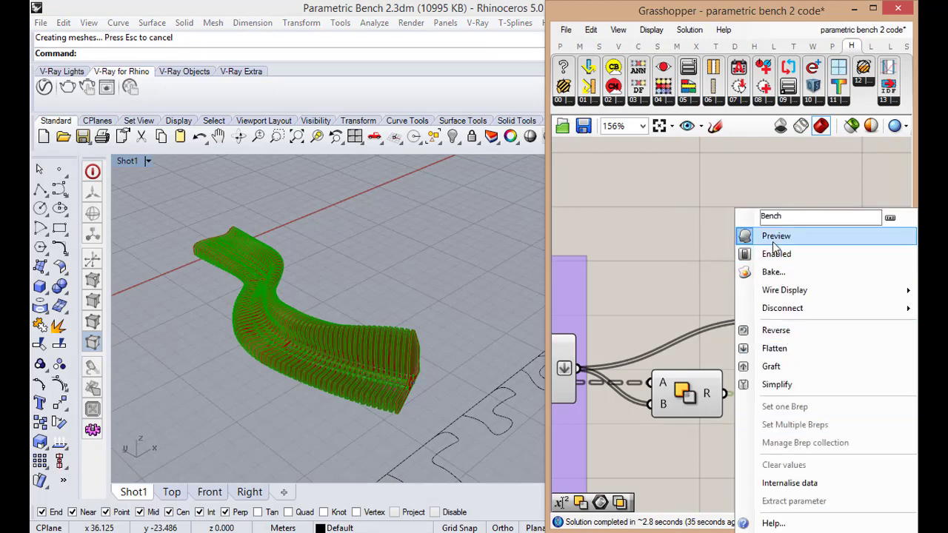
left_click(774, 272)
left_click(758, 186)
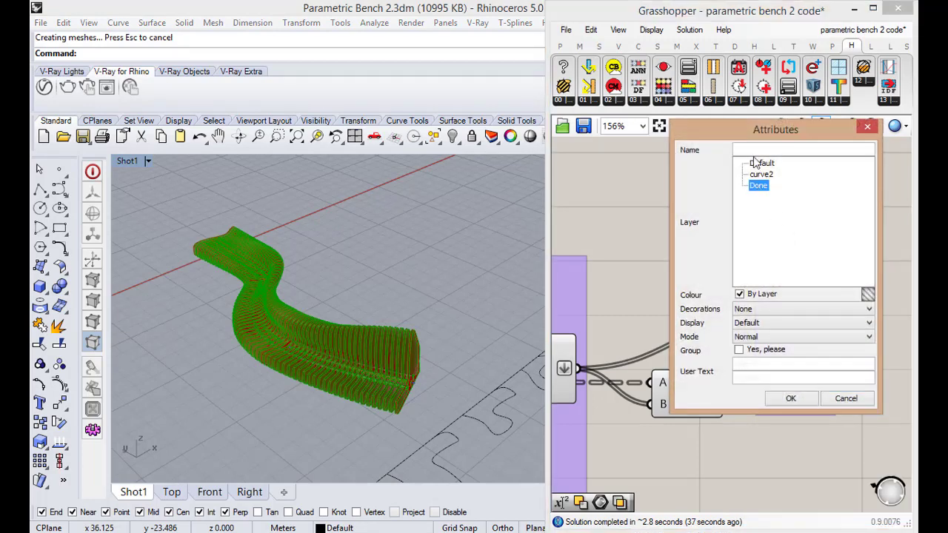
left_click(759, 164)
left_click(740, 349)
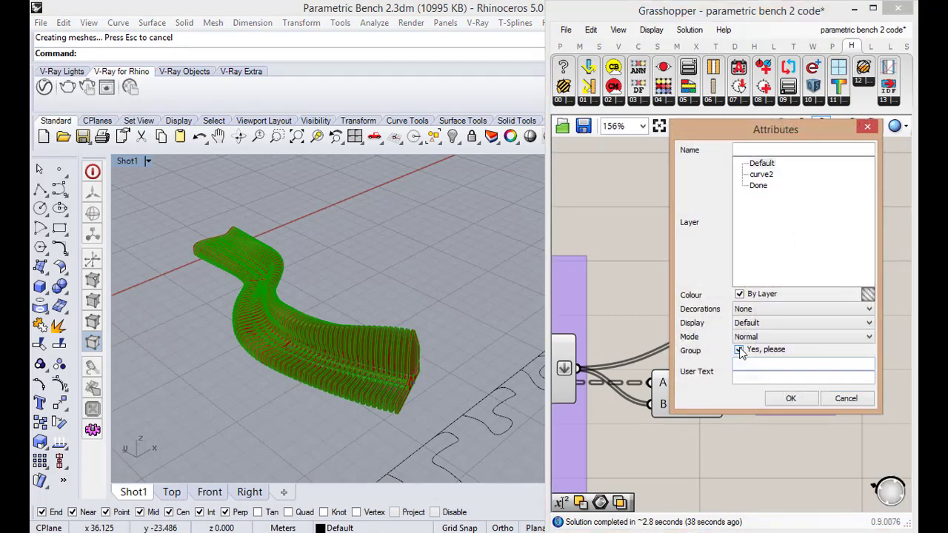
left_click(791, 398)
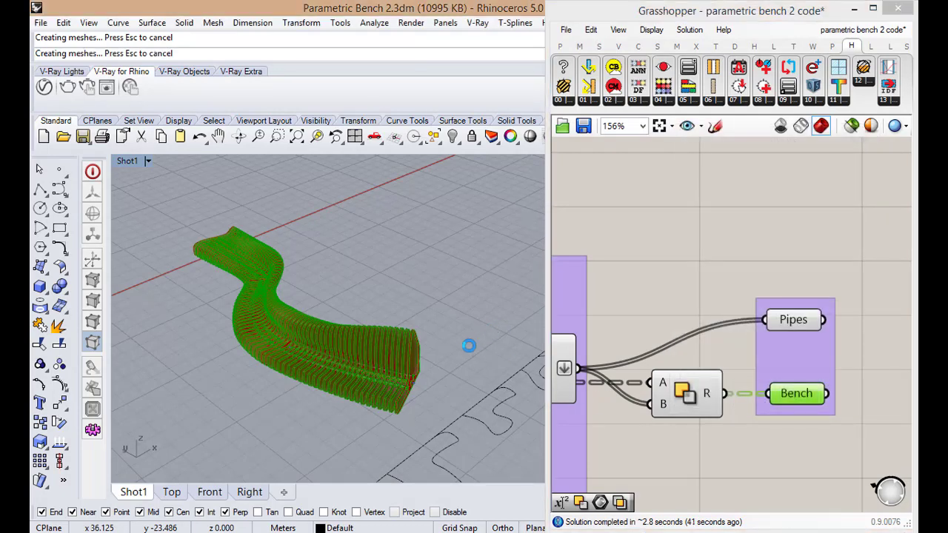
Select the baked bench together with its baked pipes and move both along the red axis, clear of the Grasshopper preview.
left_click(389, 357)
scroll(390, 358, "up", 3)
left_click(407, 389)
scroll(407, 388, "down", 5)
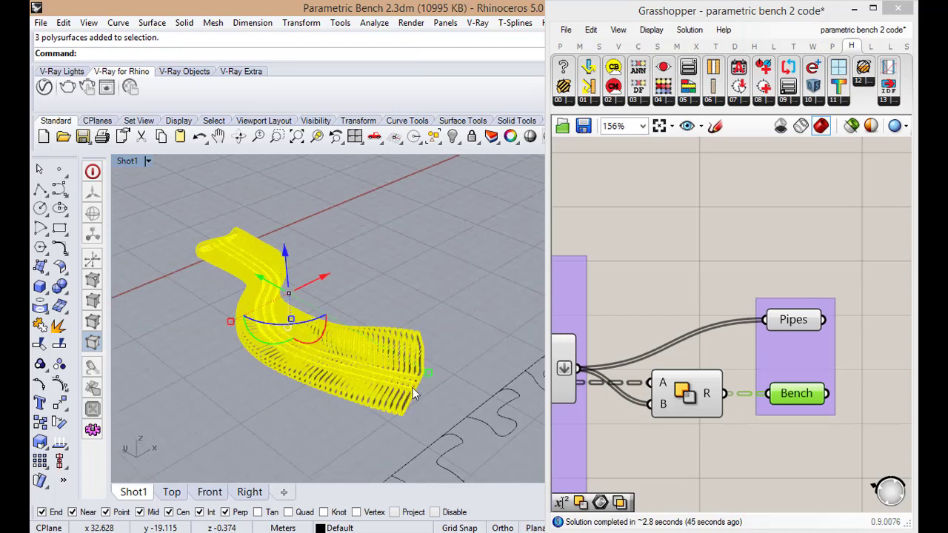
scroll(357, 311, "down", 4)
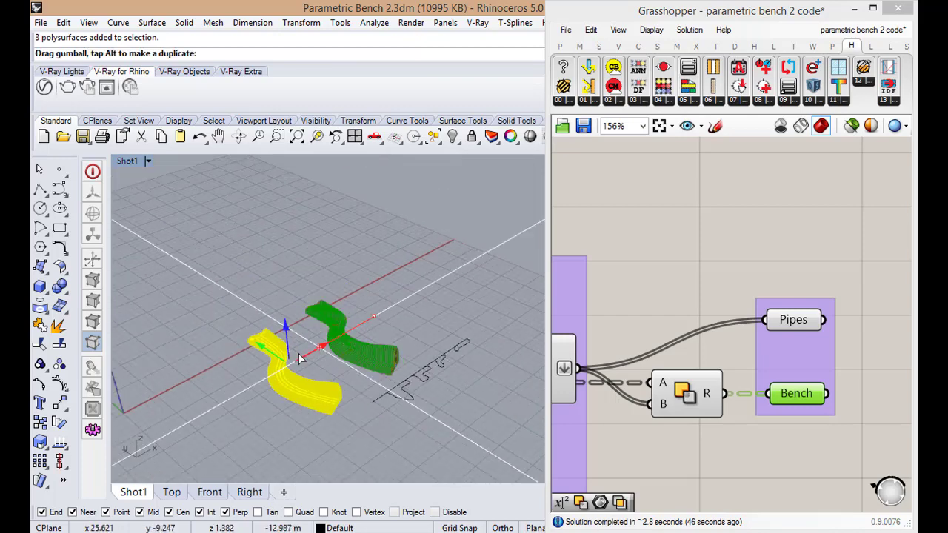